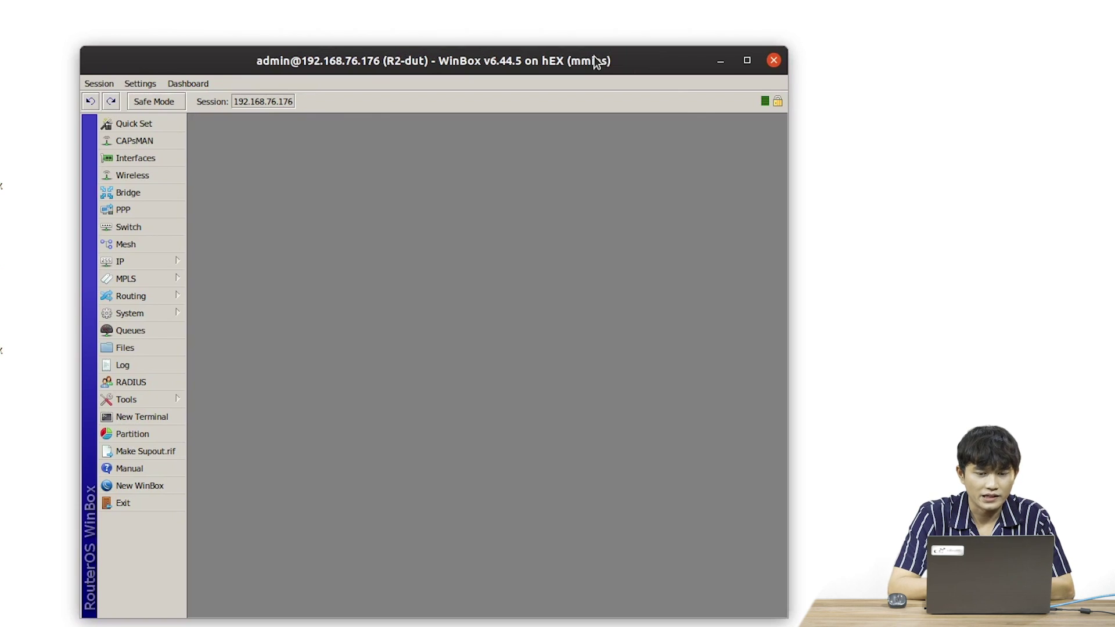
- Open R2's RADIUS server list, still empty, and position its window
drag(416, 67, 440, 60)
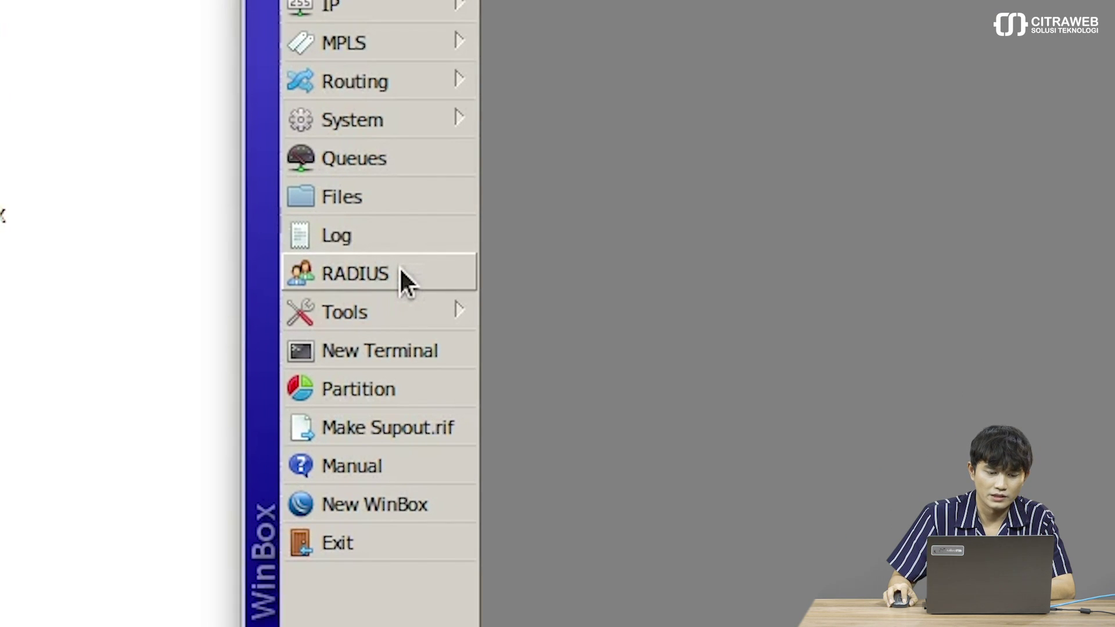
click(400, 270)
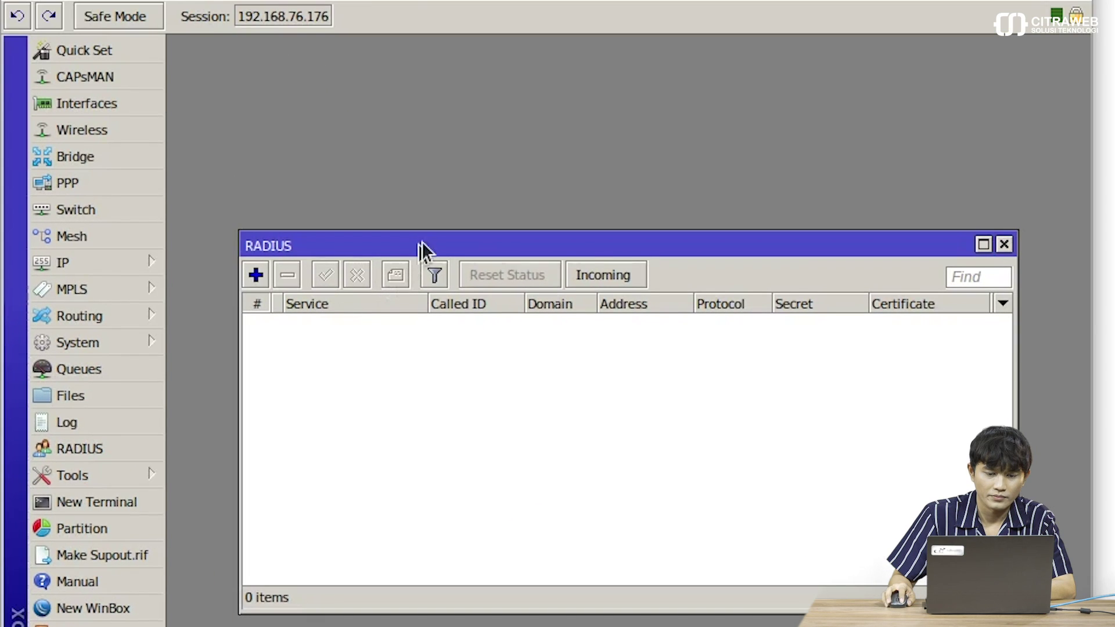
drag(423, 242, 378, 79)
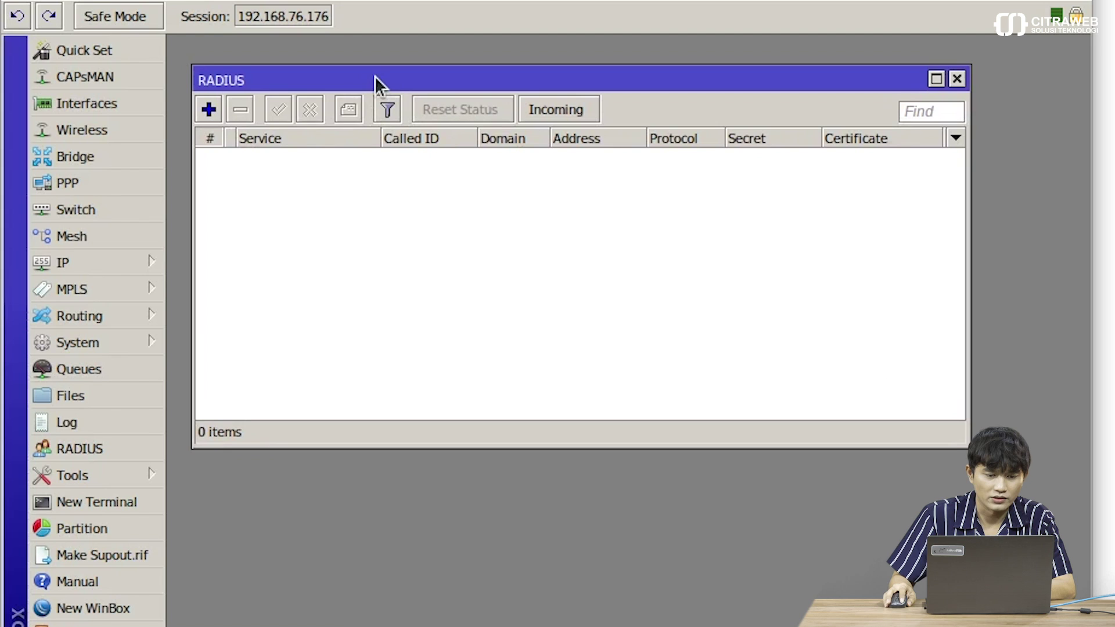
- Add a RADIUS server for the login service at 192.168.76.235 with its shared secret
click(209, 109)
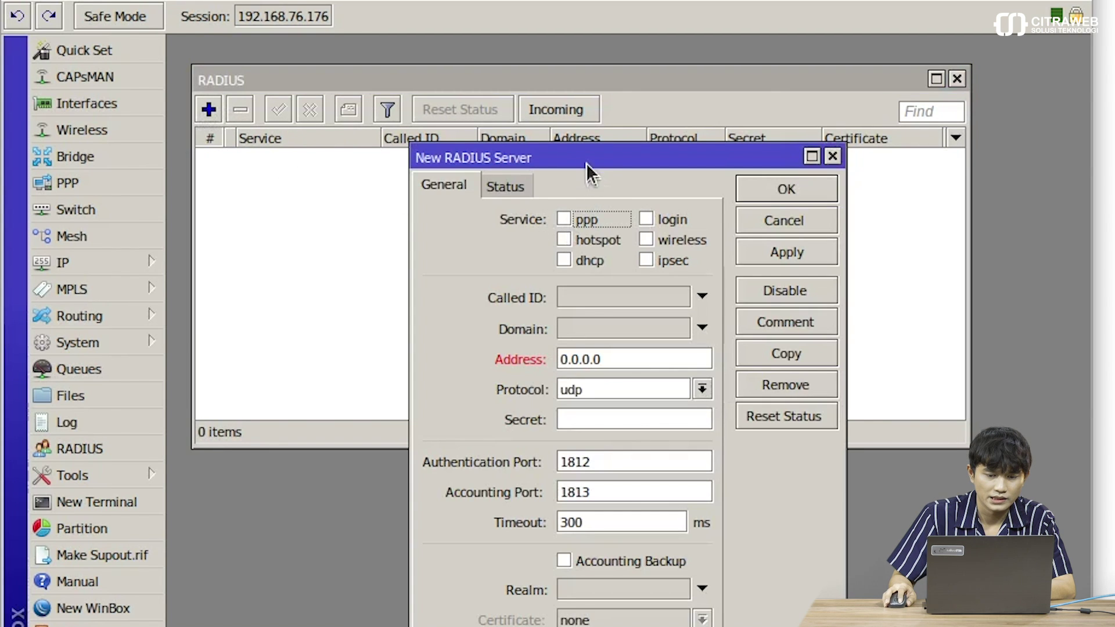
drag(587, 157, 453, 178)
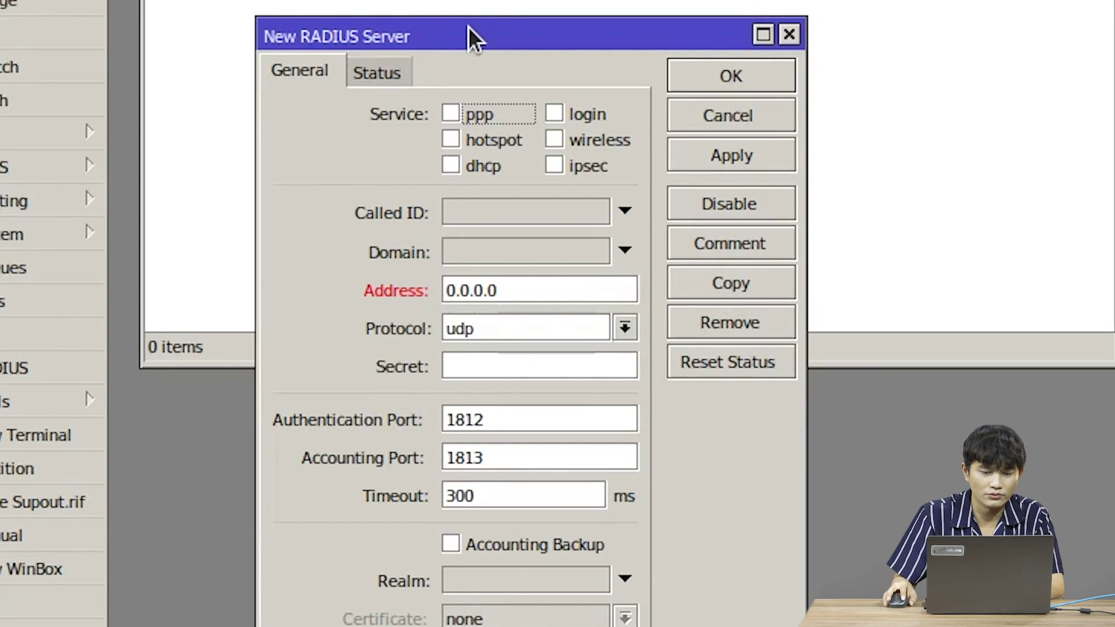
click(583, 111)
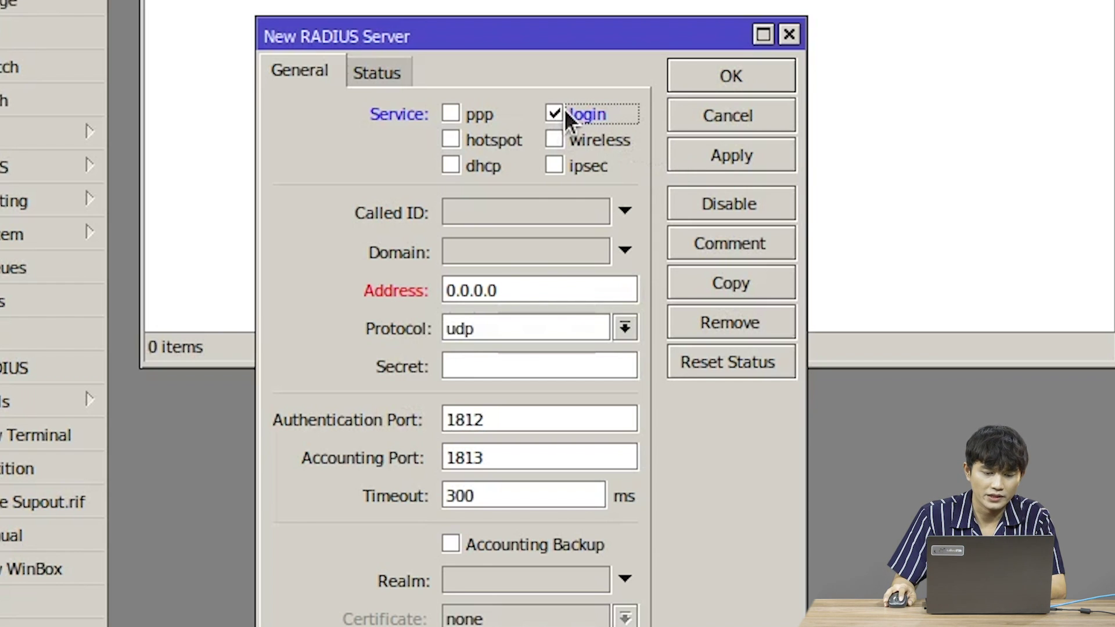
click(537, 290)
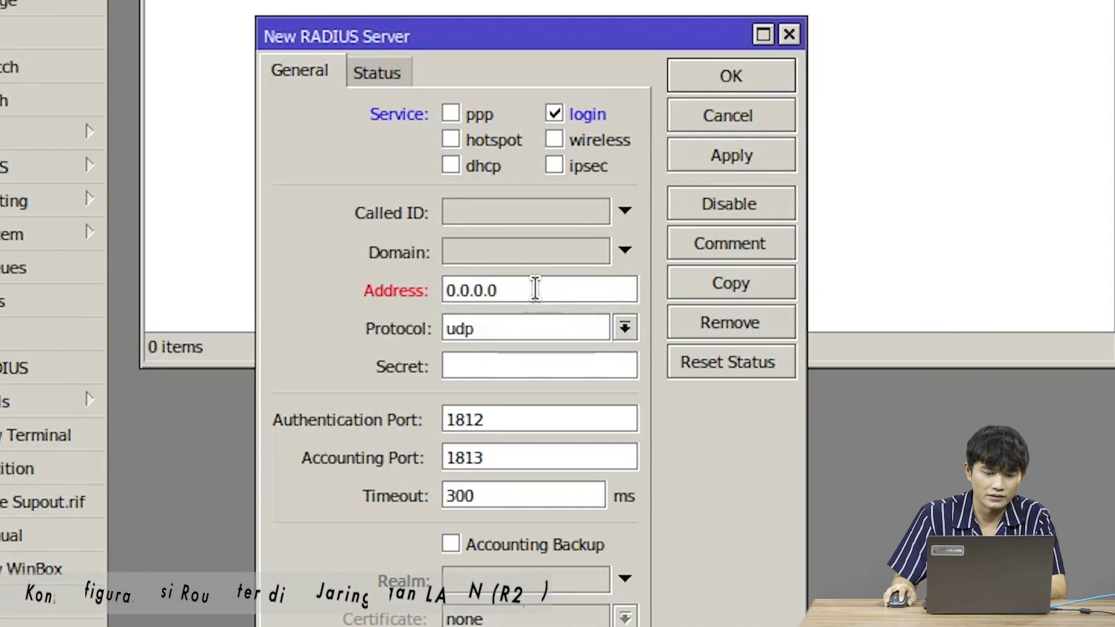
double_click(532, 288)
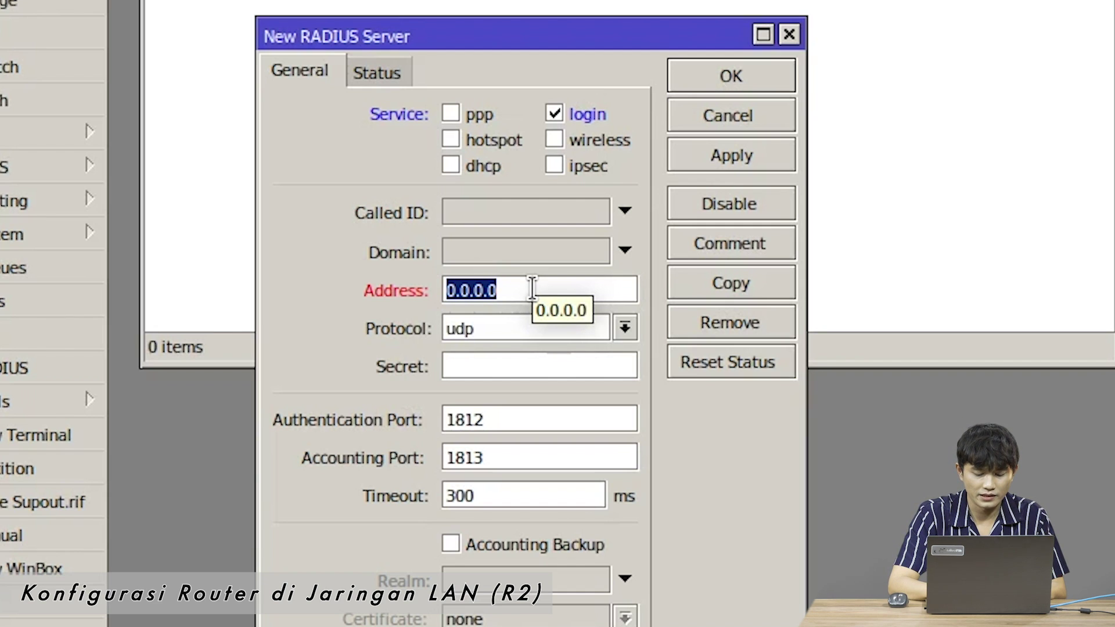
text(192.168)
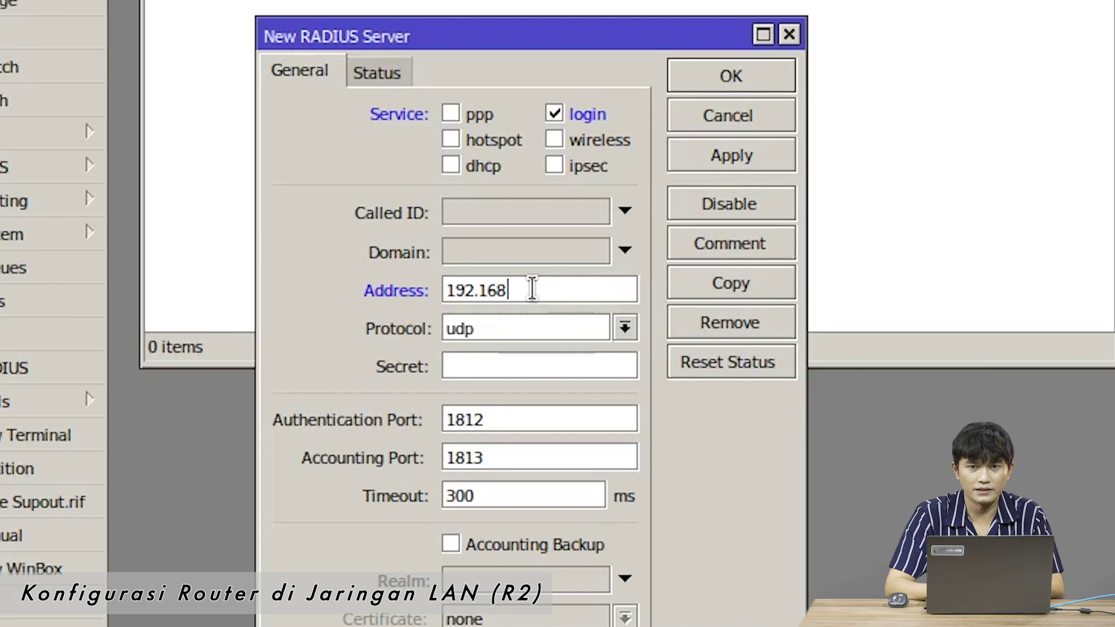
text(.7)
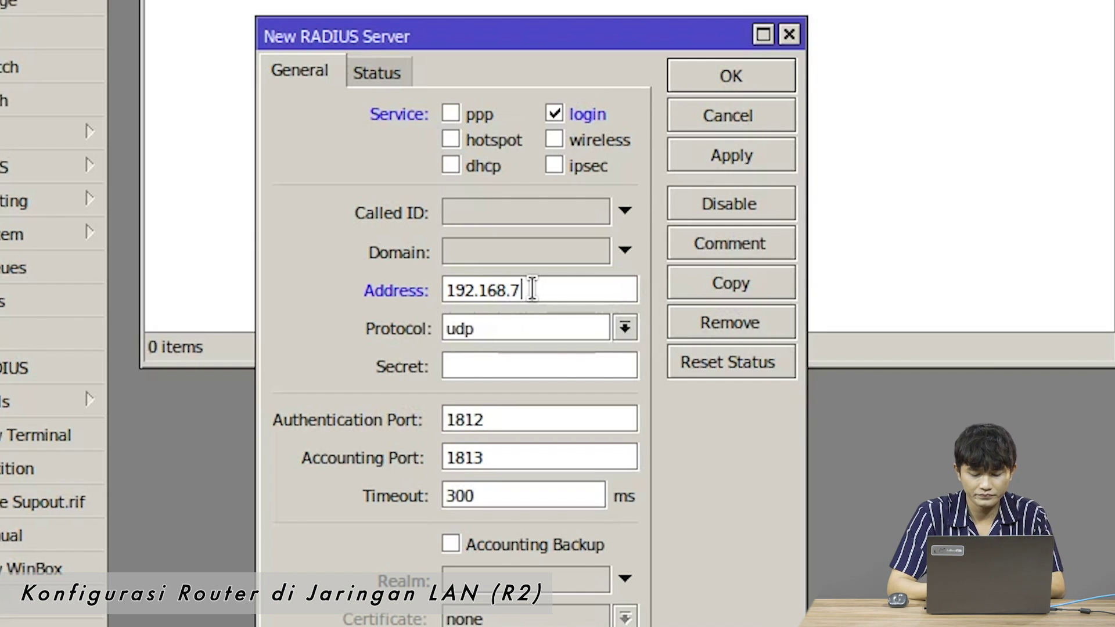
text(6)
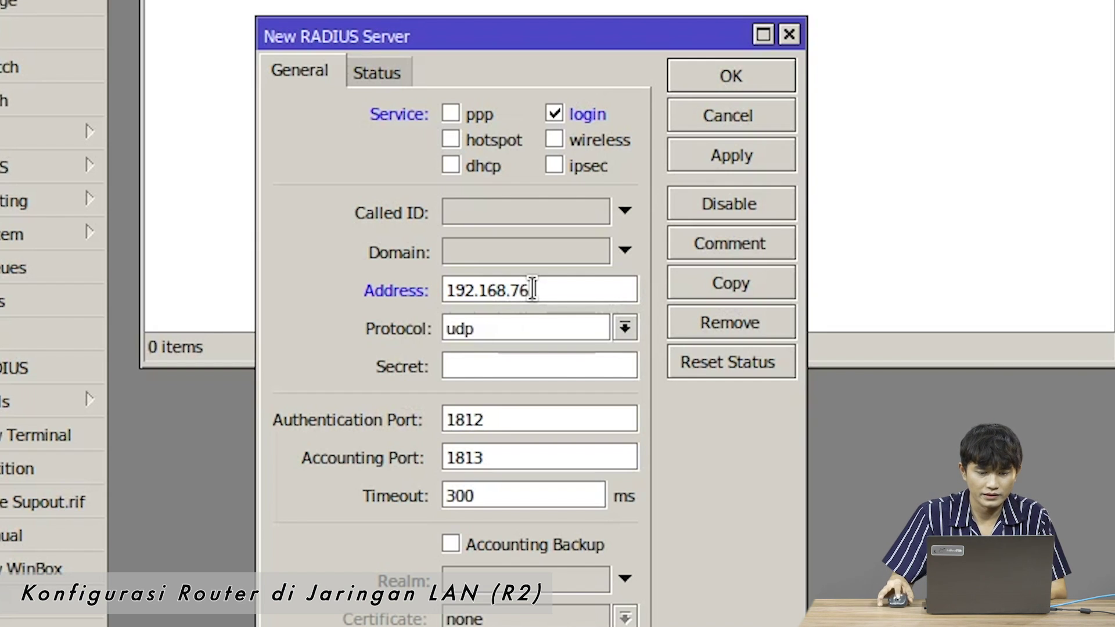
text(.)
text(2)
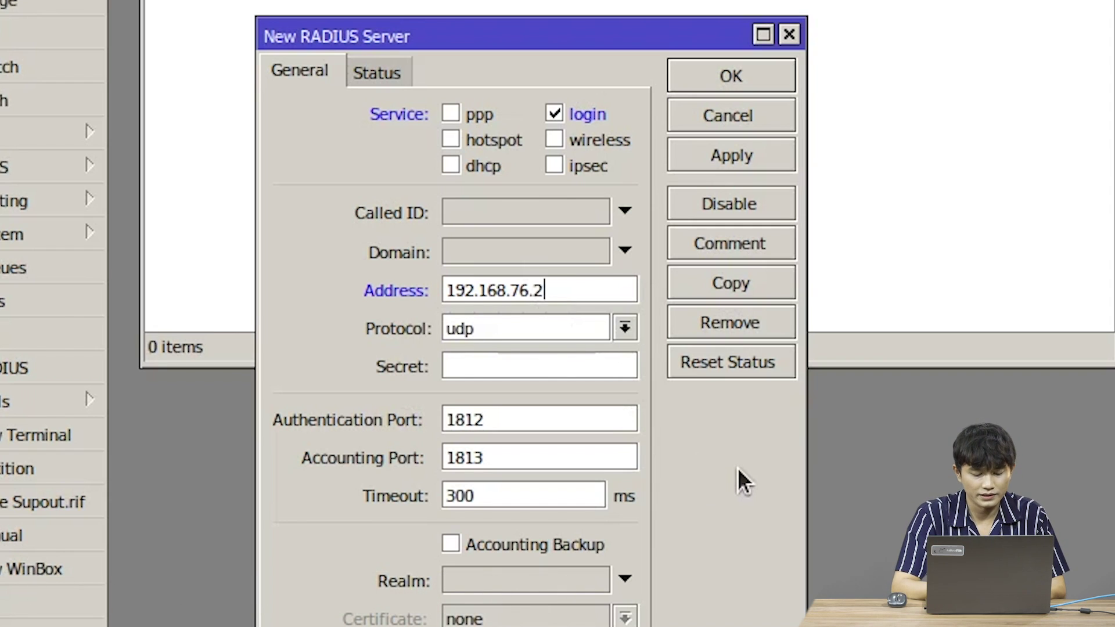
text(35)
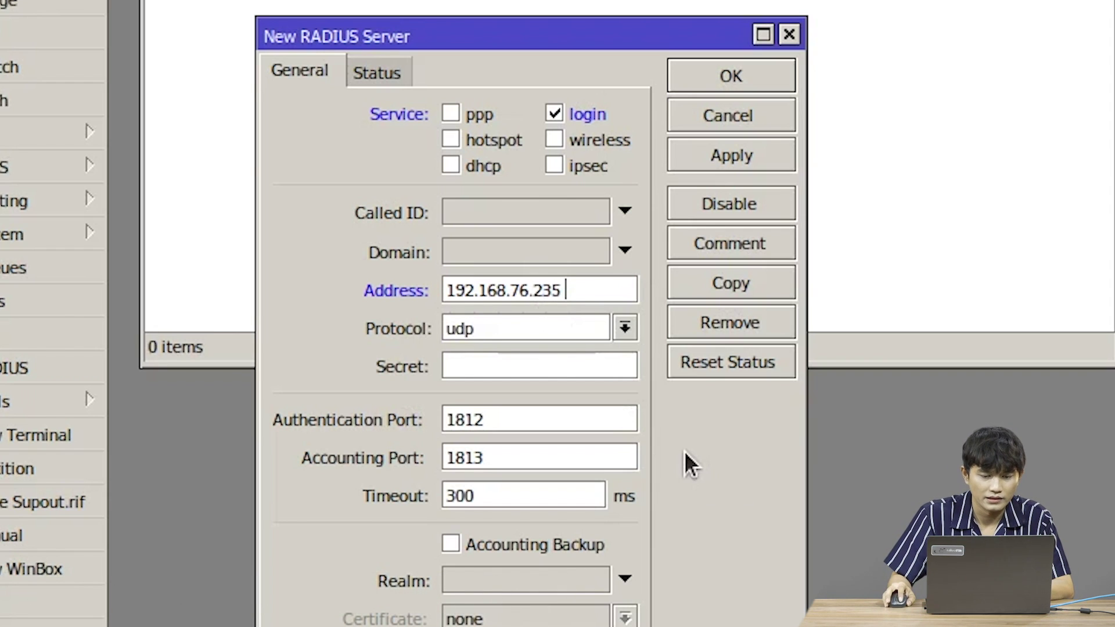
click(599, 362)
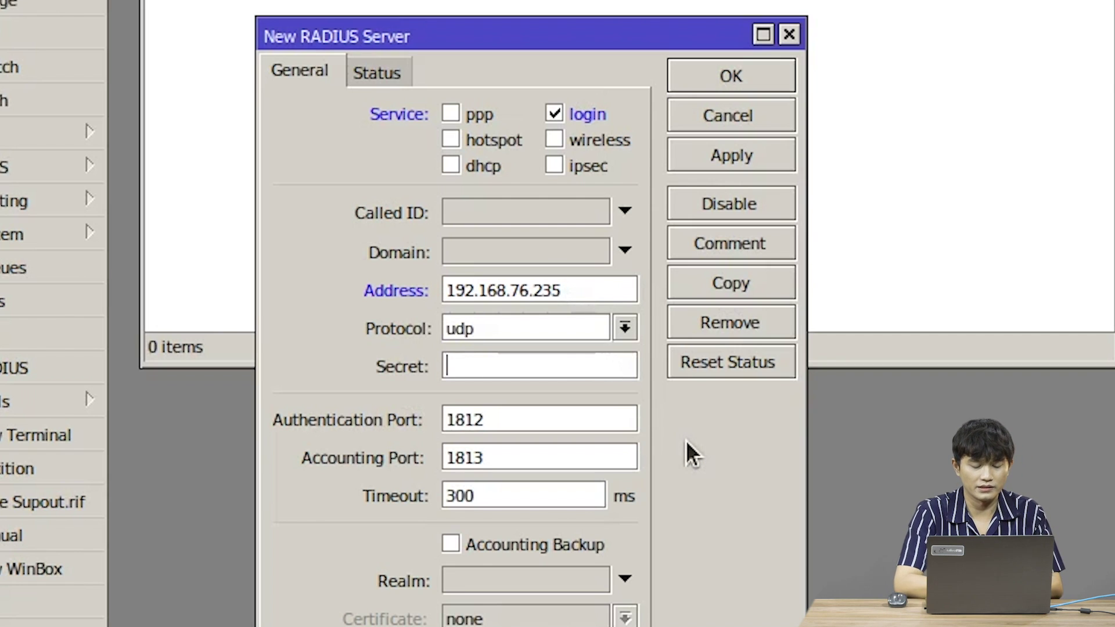
text(*****)
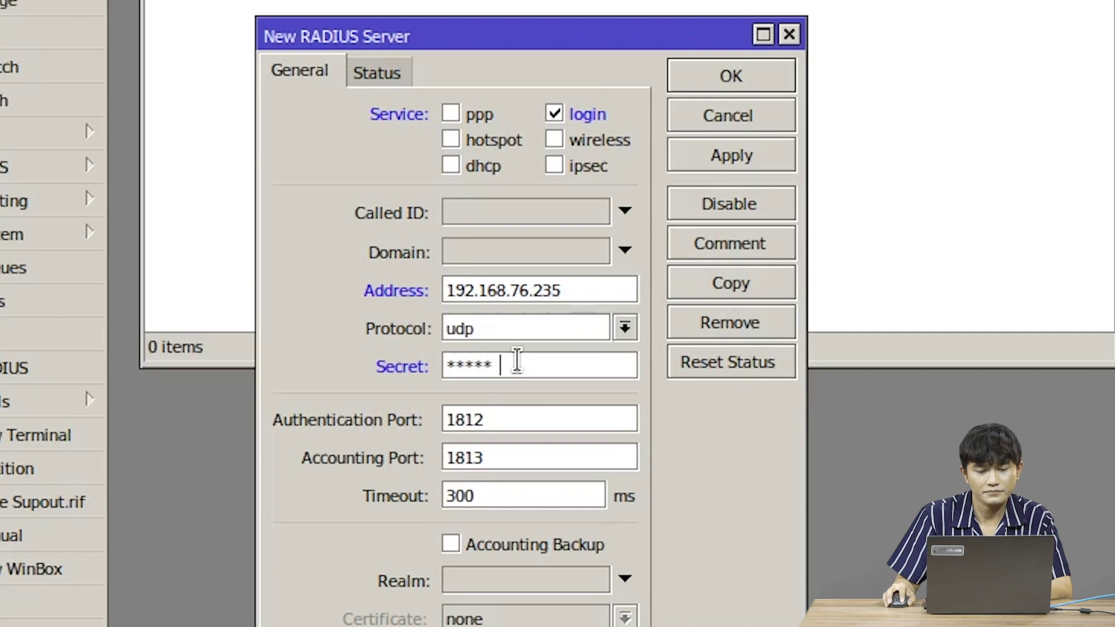
click(731, 77)
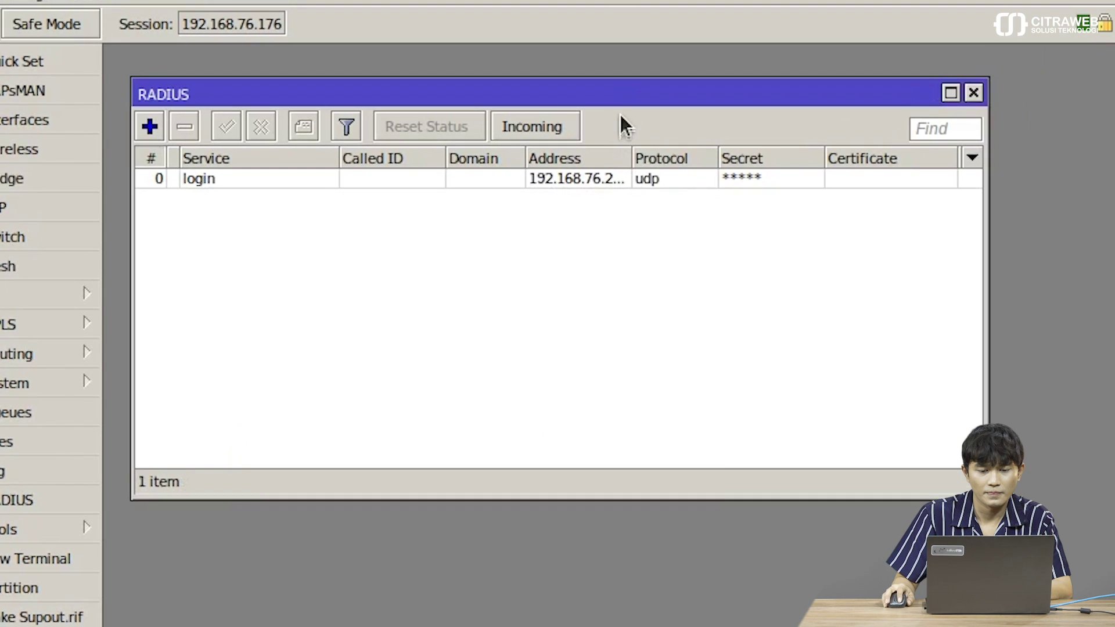
- Bring up R2's System > Users list and arrange its window
drag(627, 99, 619, 87)
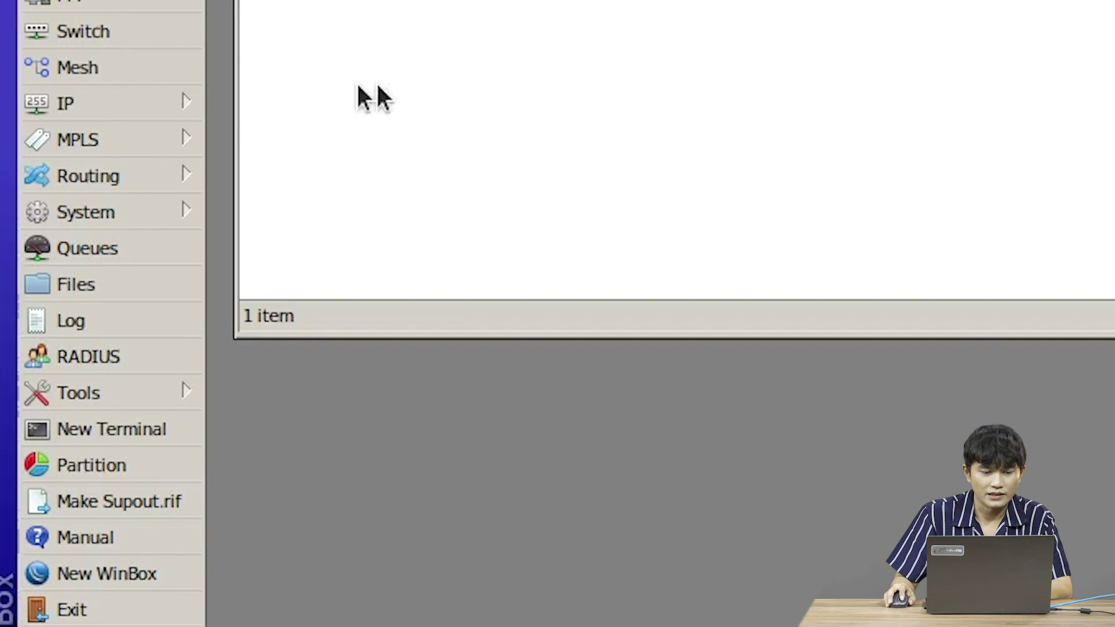
click(50, 378)
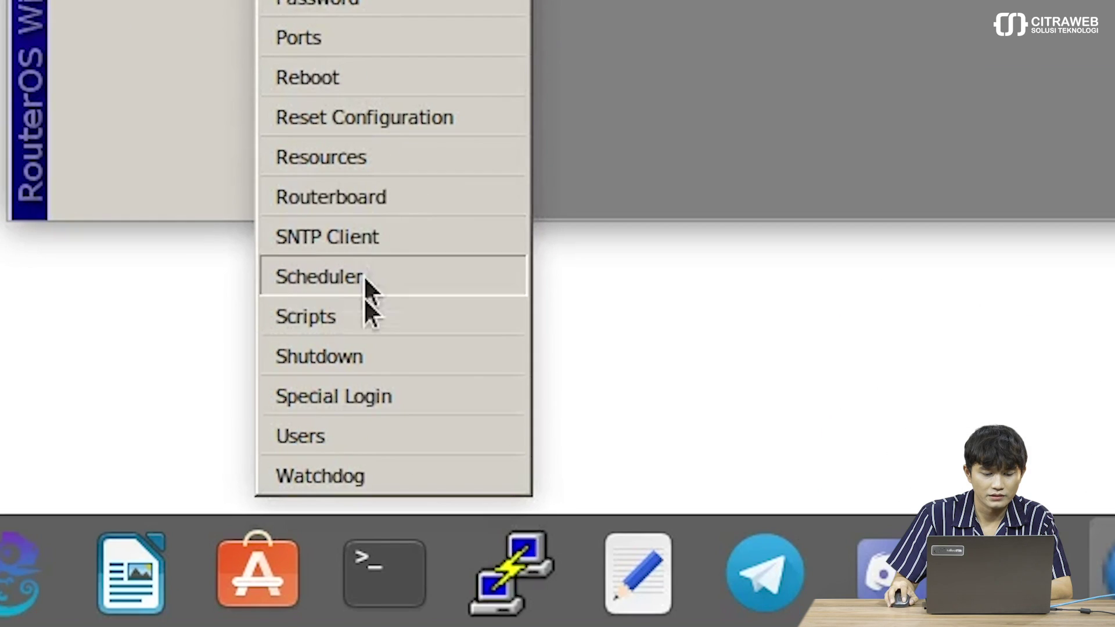
click(331, 626)
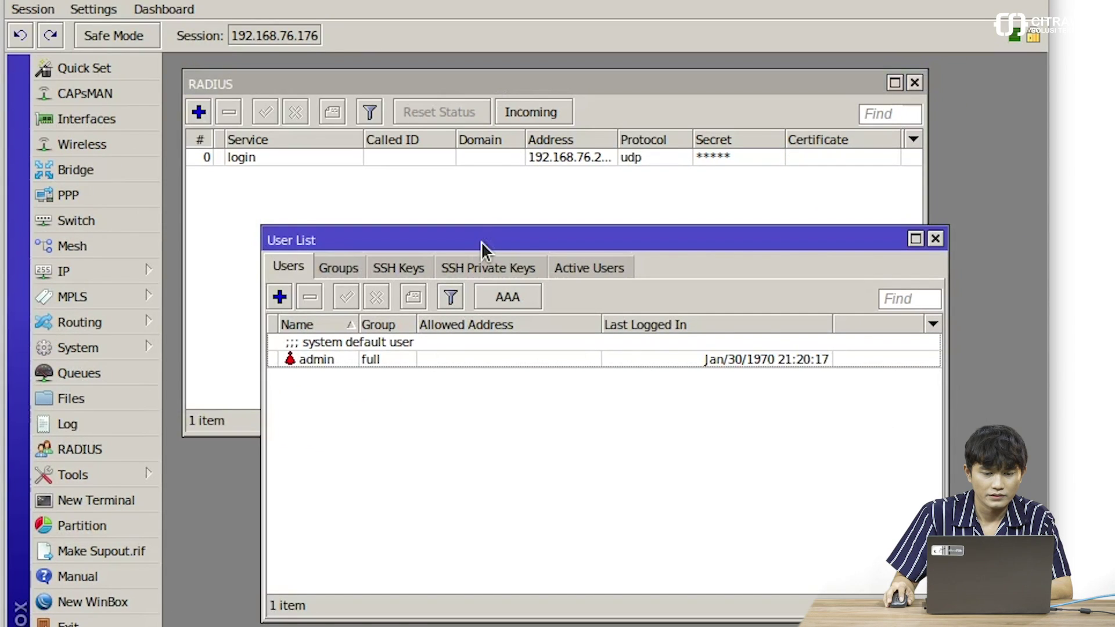
drag(480, 245, 403, 250)
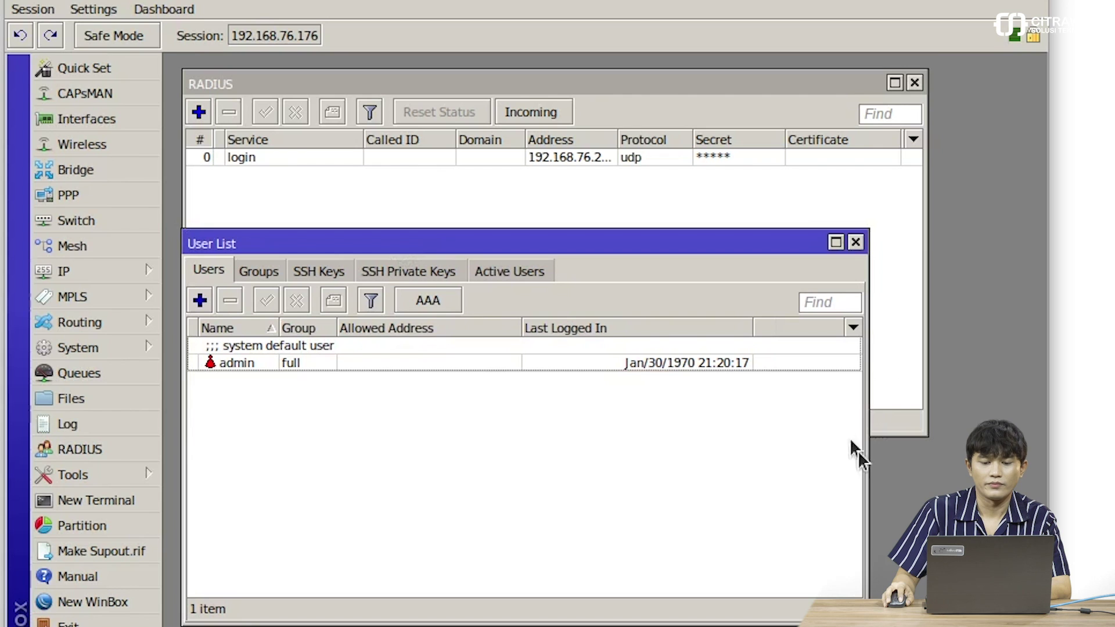
drag(867, 453, 928, 452)
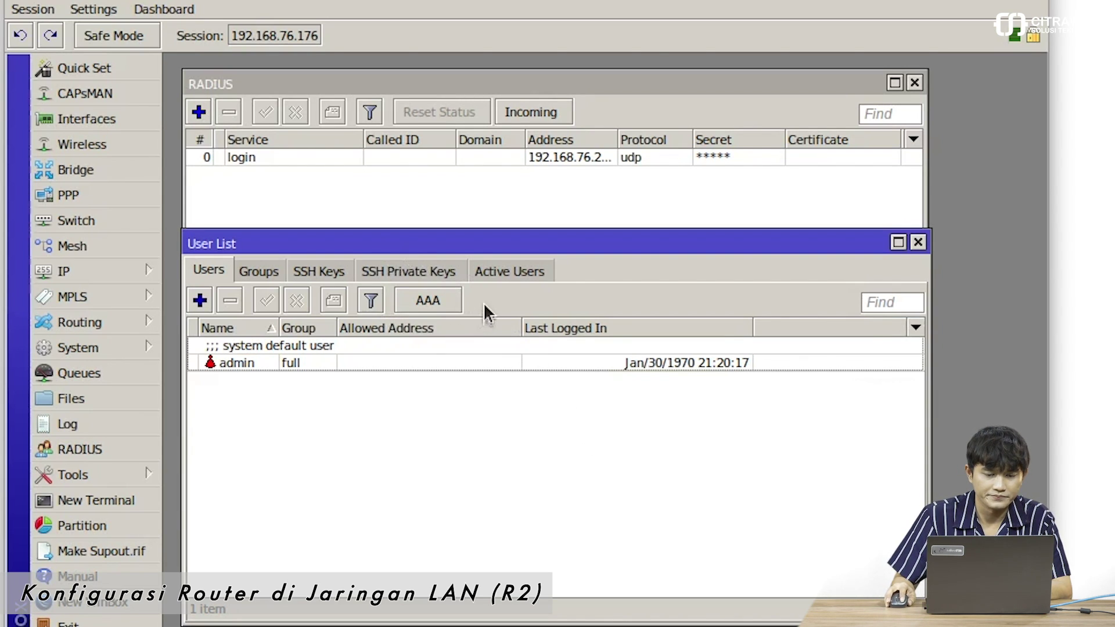
- Enable Use RADIUS in the AAA login settings, keeping default group read
click(428, 303)
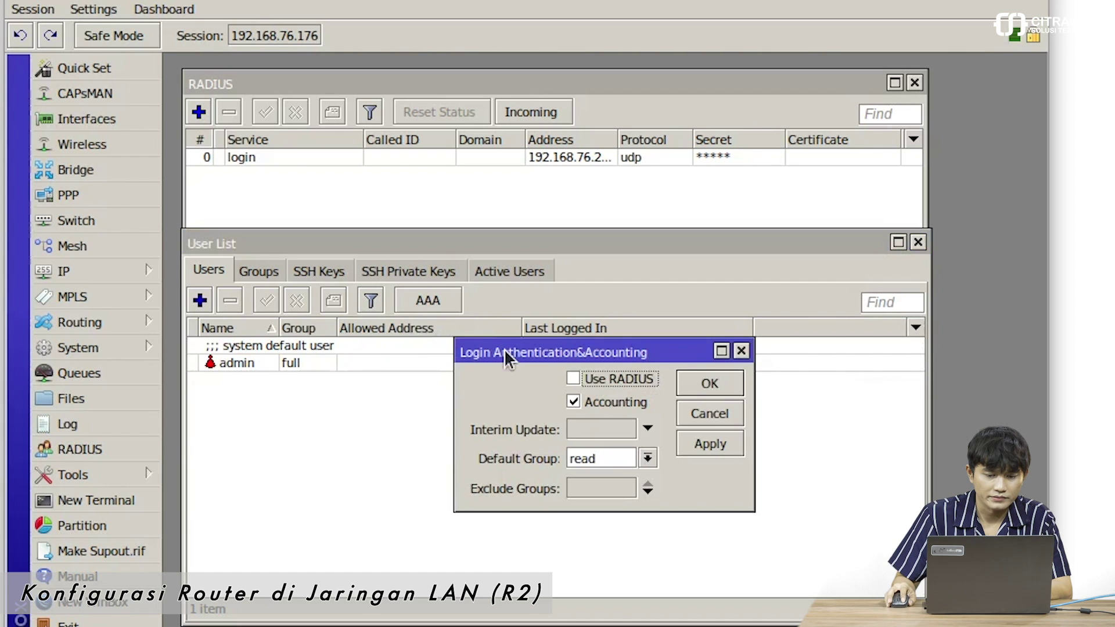
drag(529, 365, 430, 358)
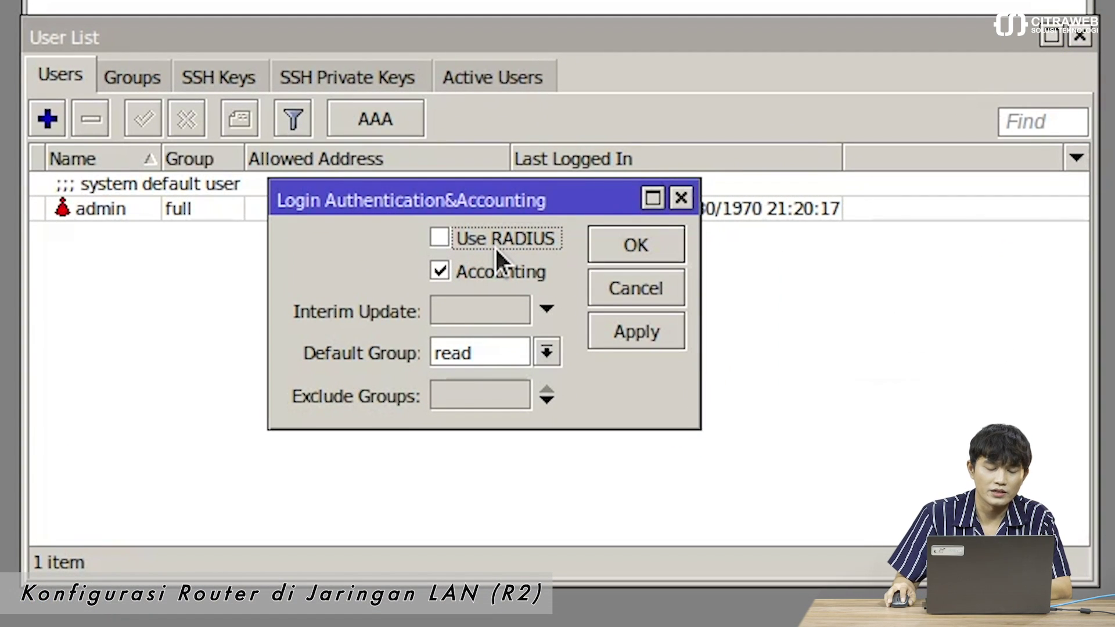
click(495, 232)
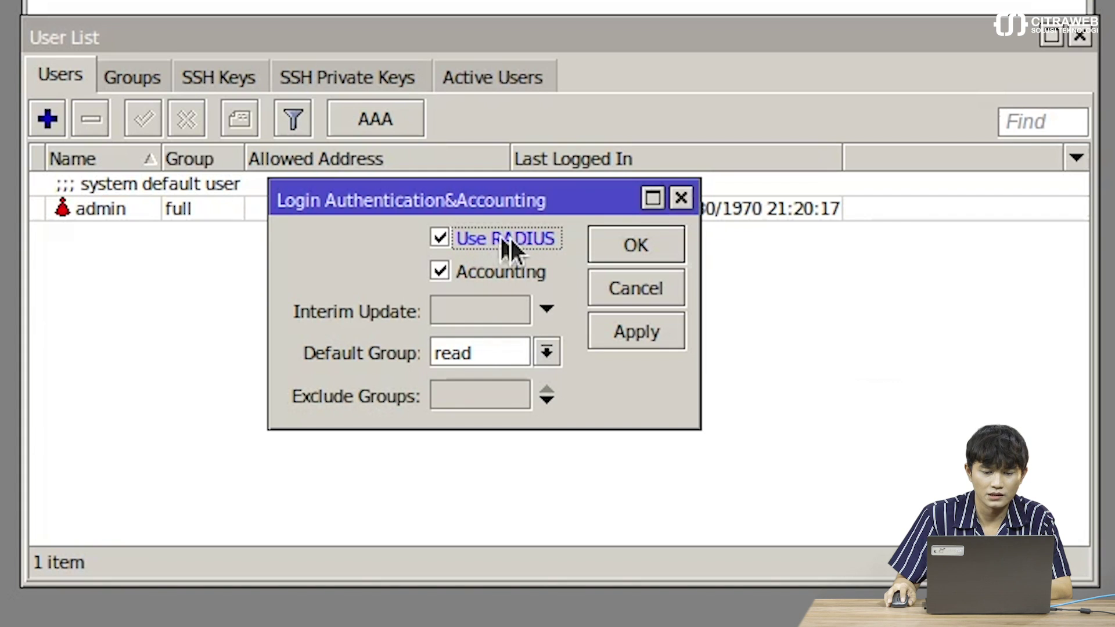
click(628, 251)
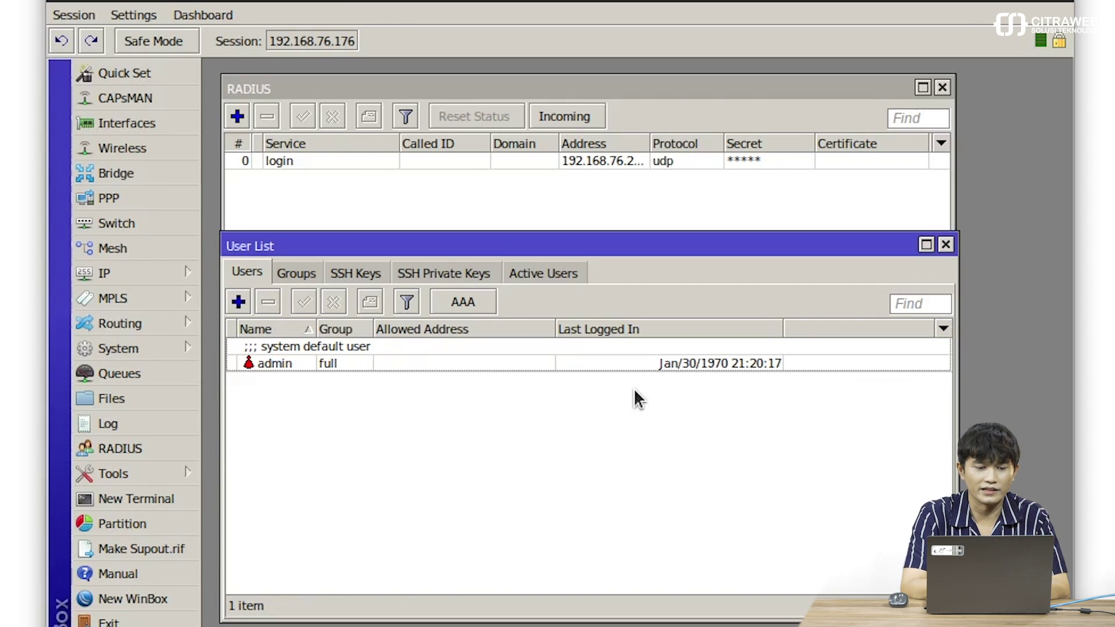
- Re-save the 192.168.76.235 RADIUS server entry with the login service enabled
click(702, 87)
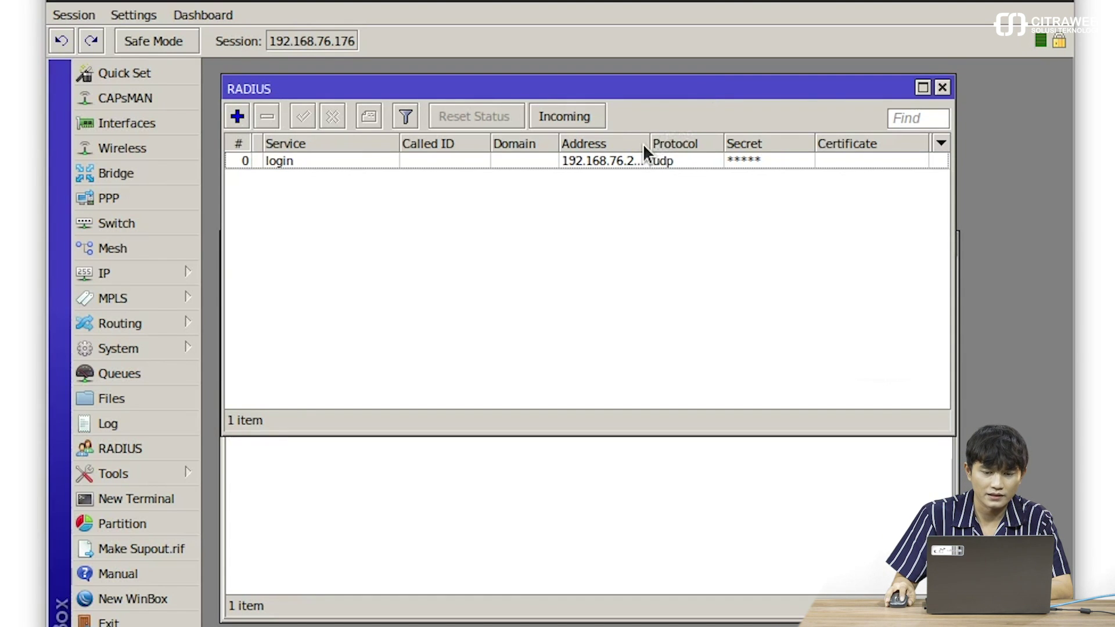
drag(651, 140, 673, 140)
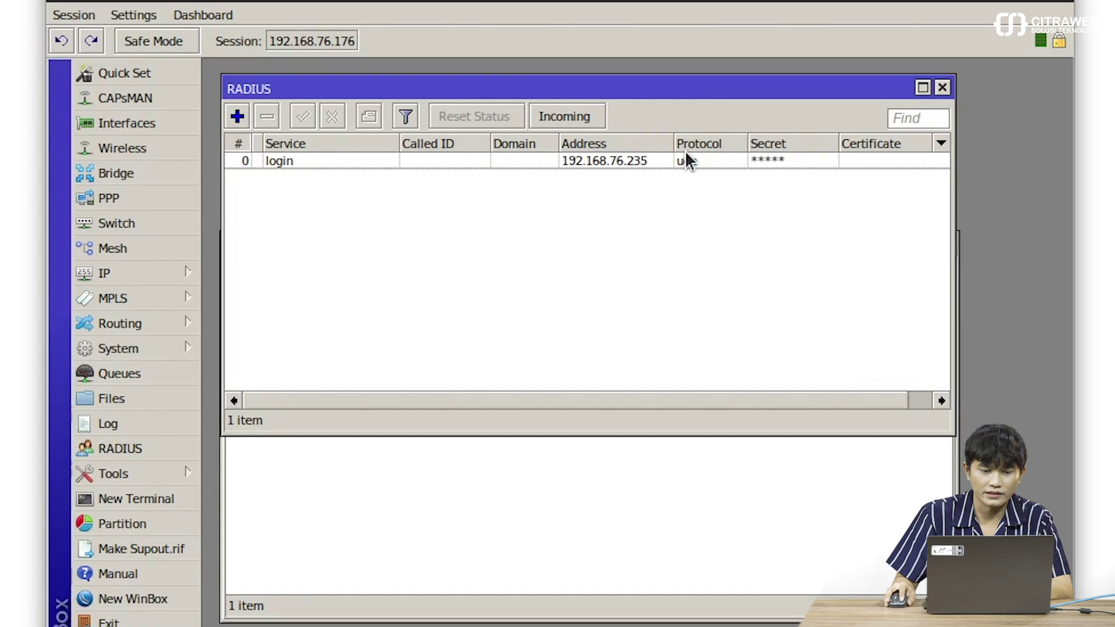
double_click(686, 156)
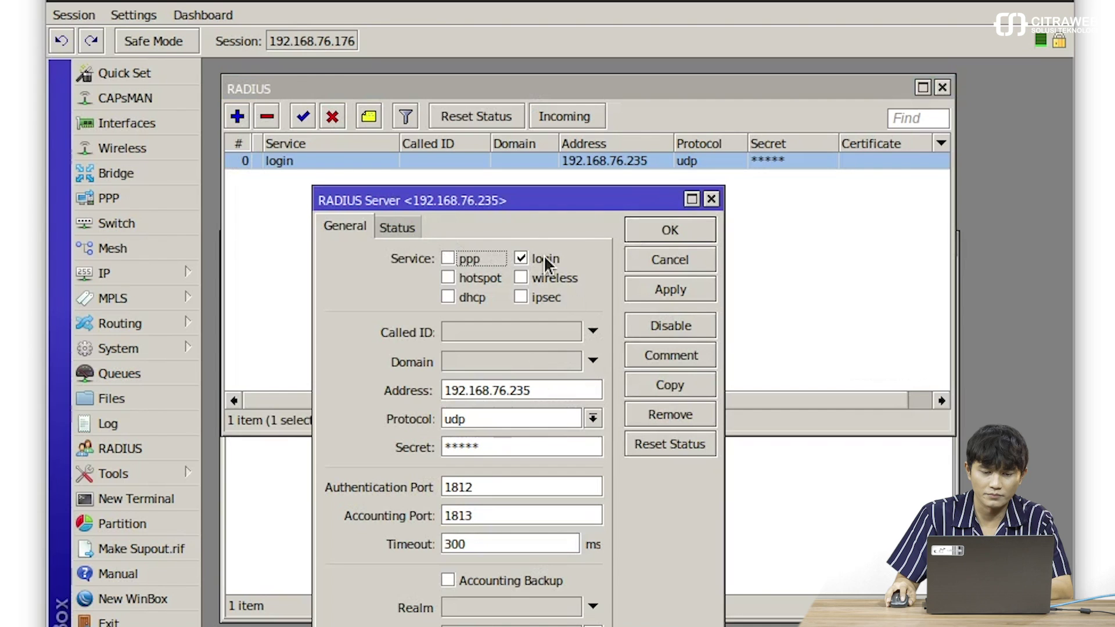
click(666, 234)
- Confirm the AAA settings keep Use RADIUS turned on for R2 logins
click(627, 487)
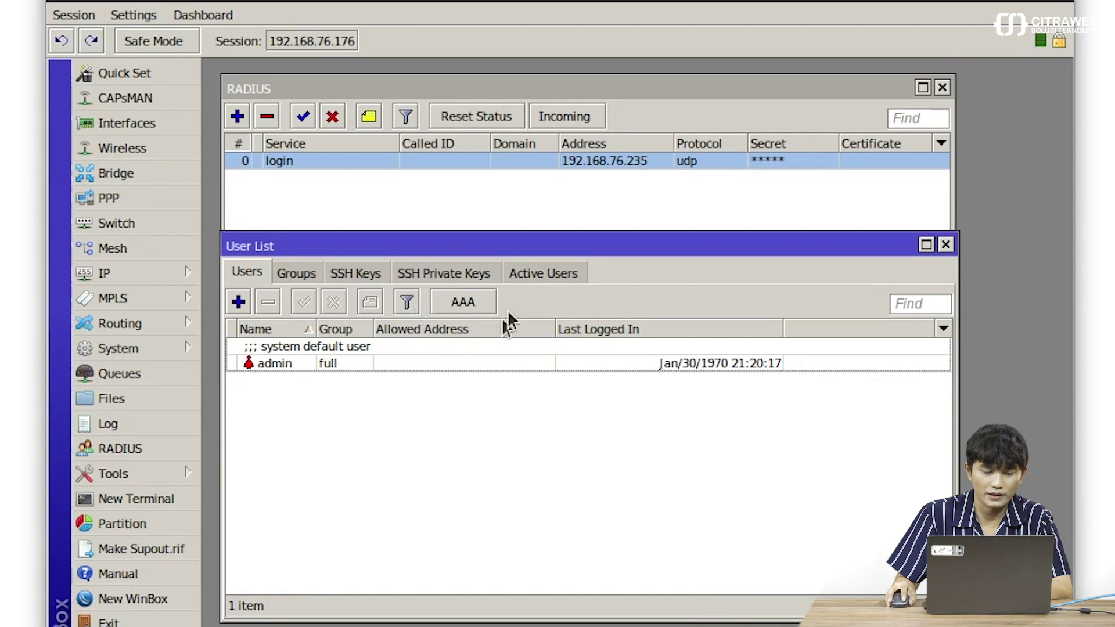
click(465, 303)
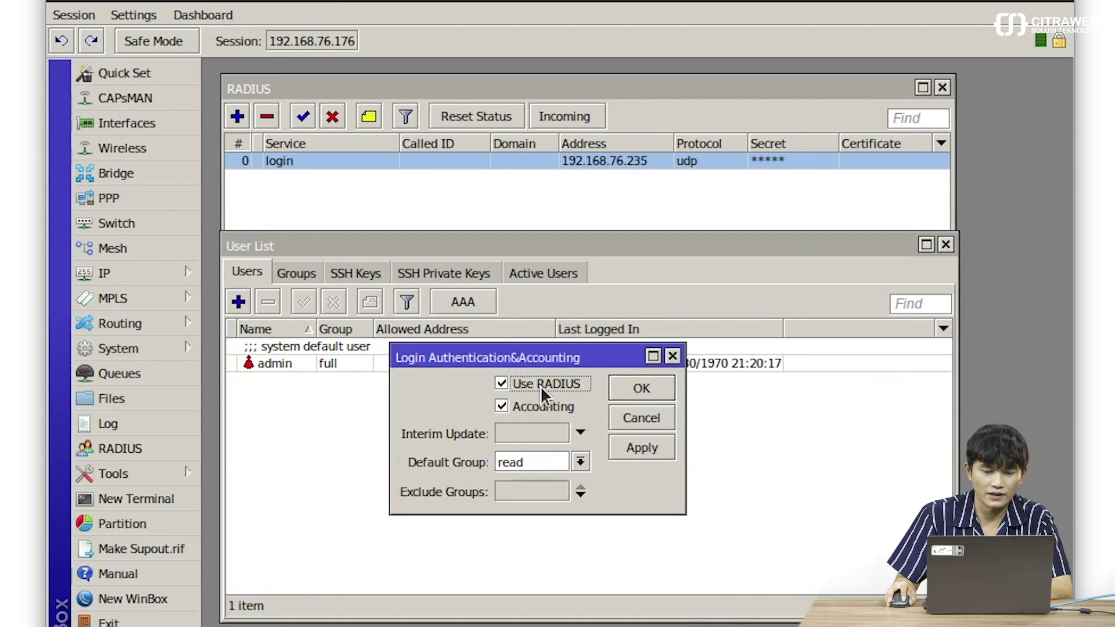
click(632, 389)
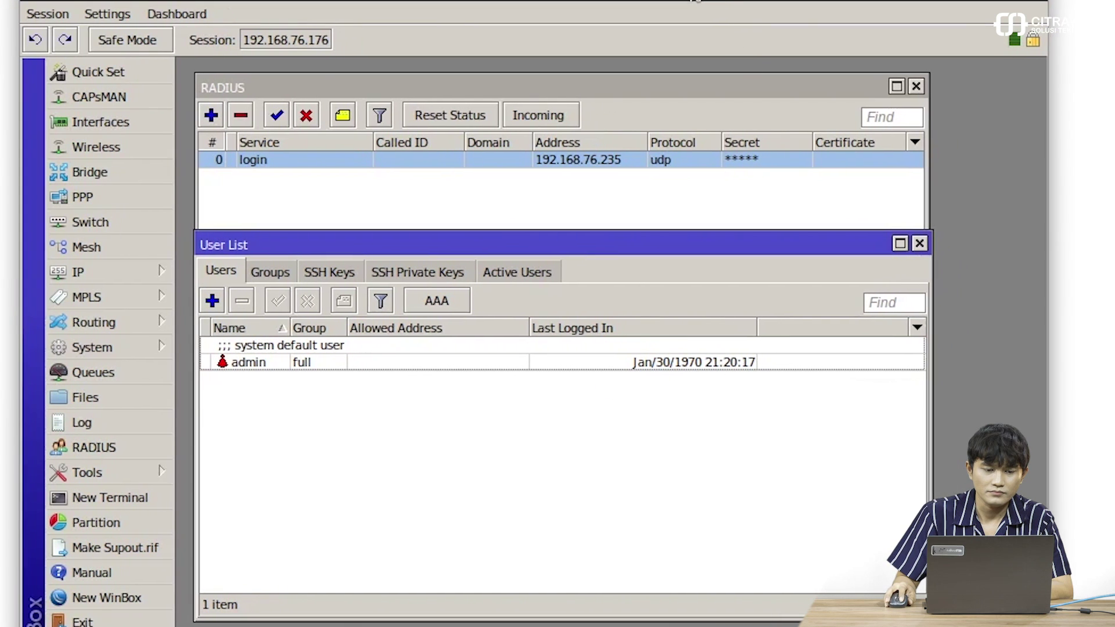
- Connect a new WinBox session as admin to R3 at 192.168.76.177
click(154, 598)
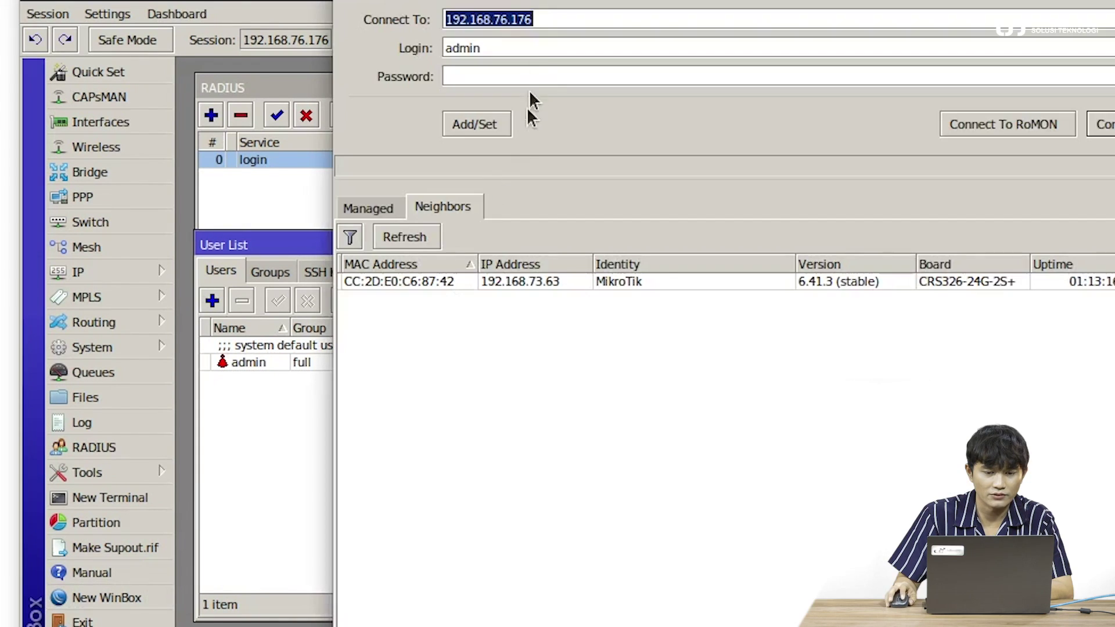
drag(757, 2, 1056, 0)
click(1114, 31)
double_click(703, 64)
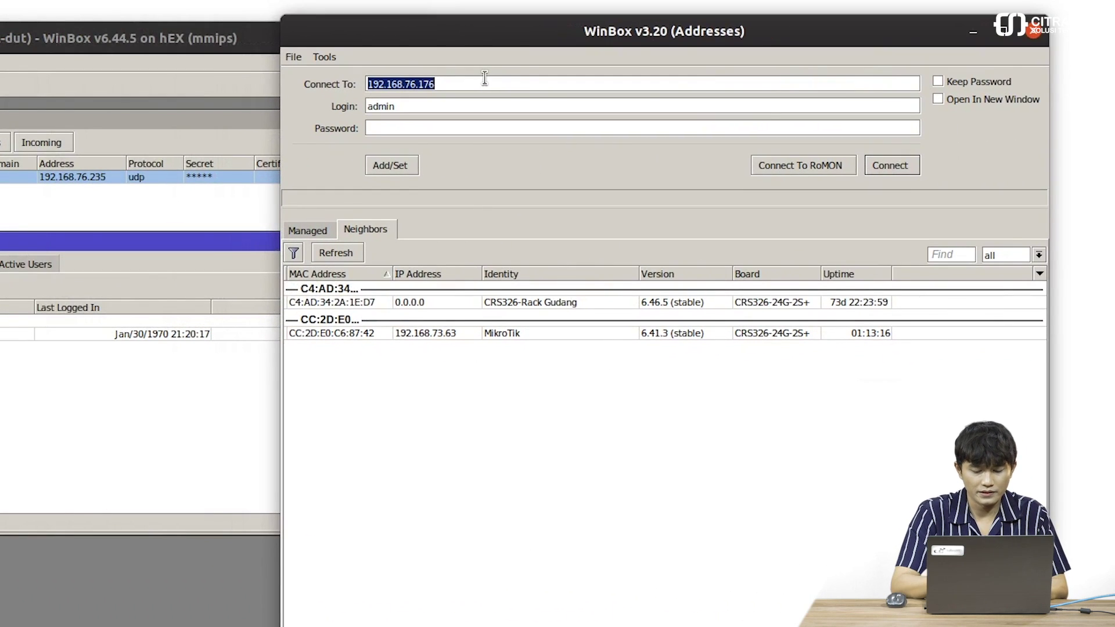
text(192.168)
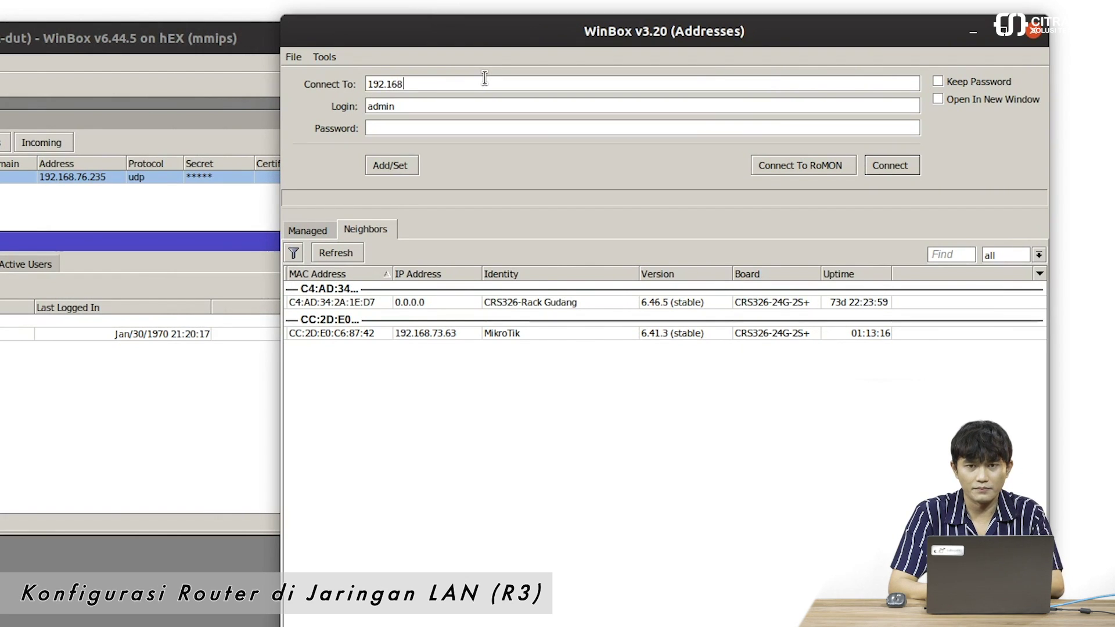
text(.76.177)
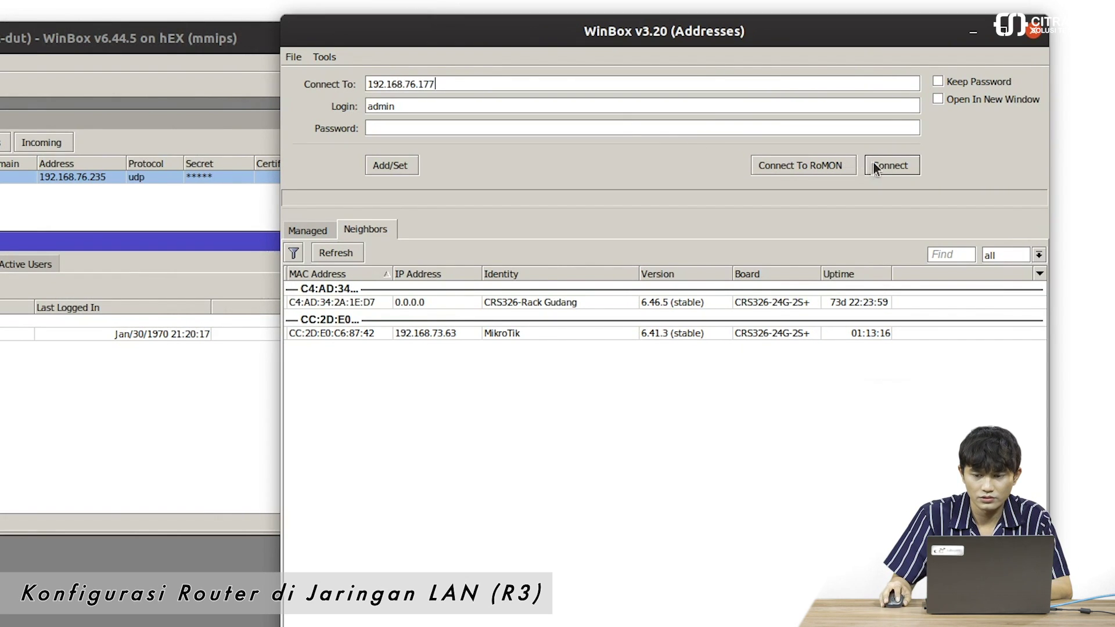
click(892, 165)
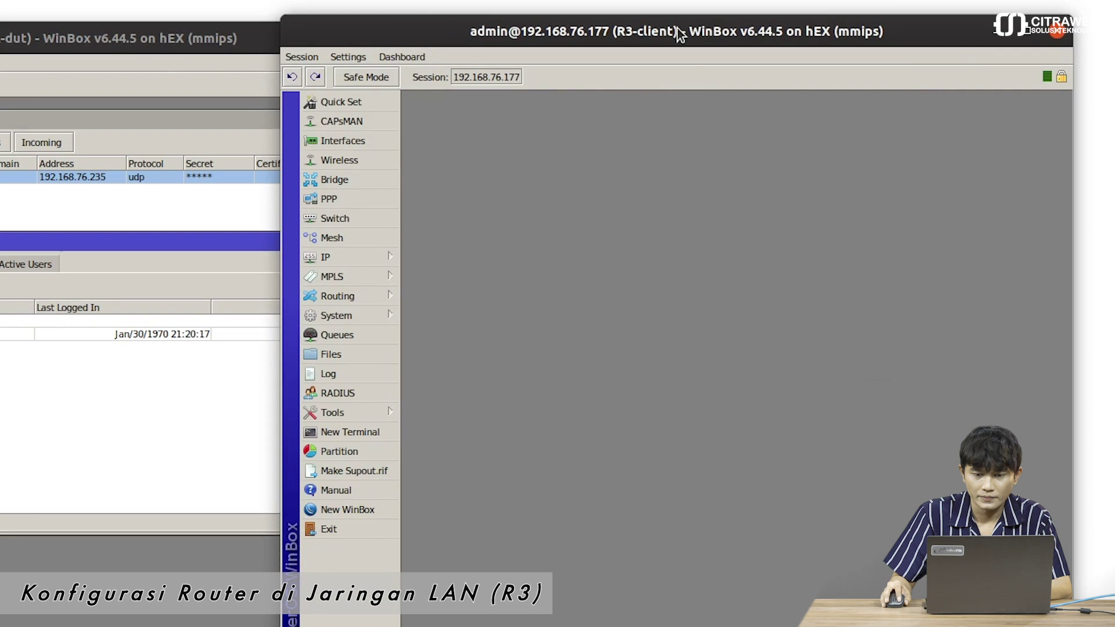
drag(677, 28, 685, 26)
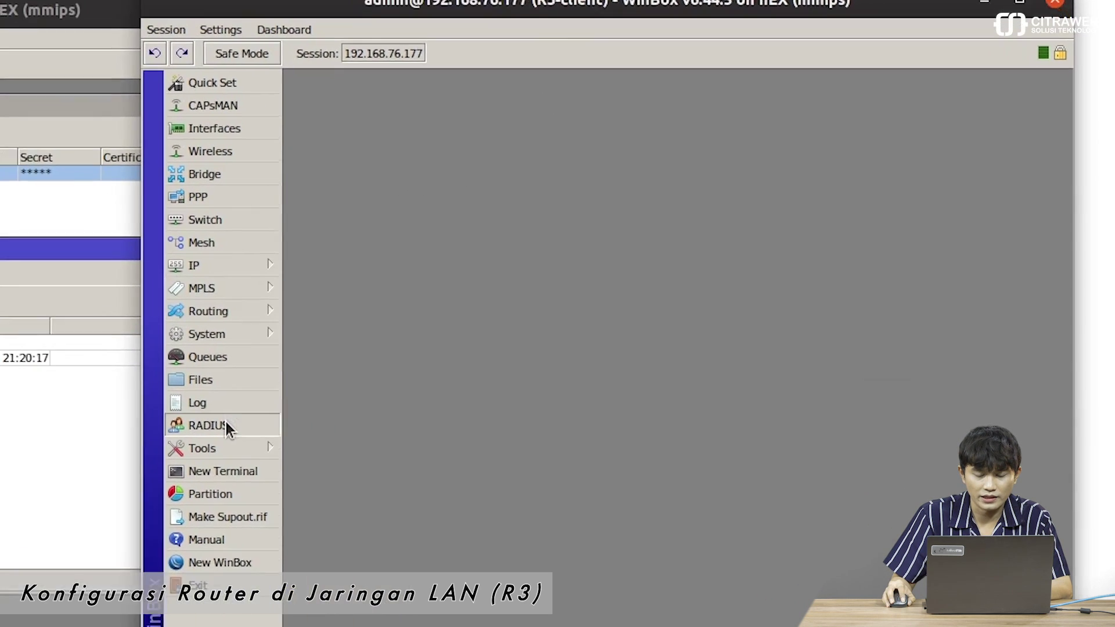
- Add a login-service RADIUS server at 192.168.76.235 with a shared secret on R3
click(366, 391)
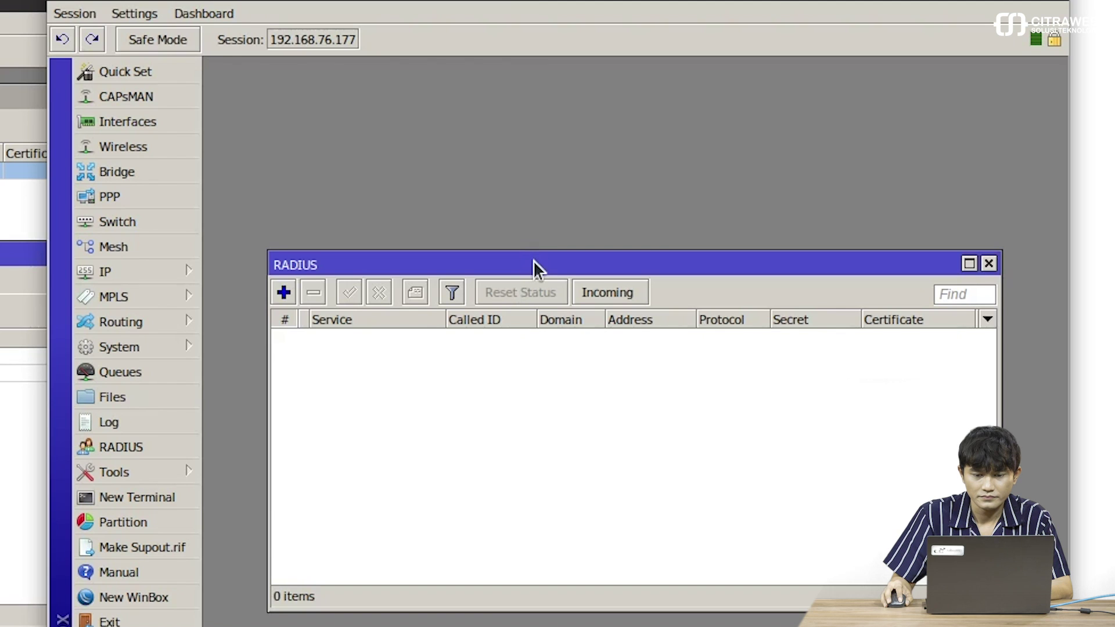
drag(532, 266, 509, 75)
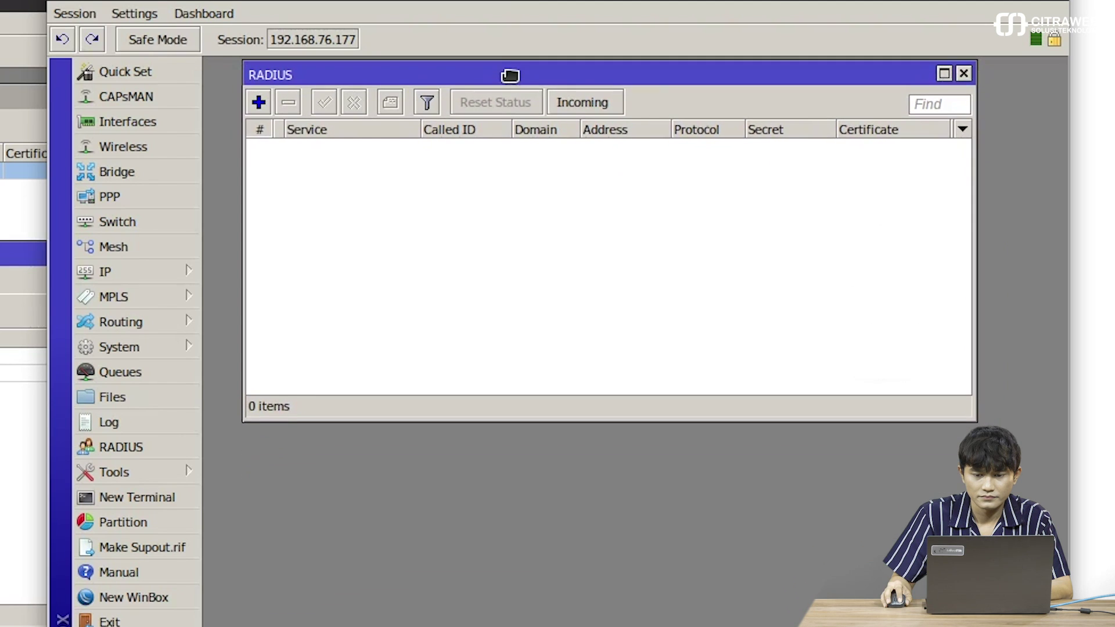
click(259, 102)
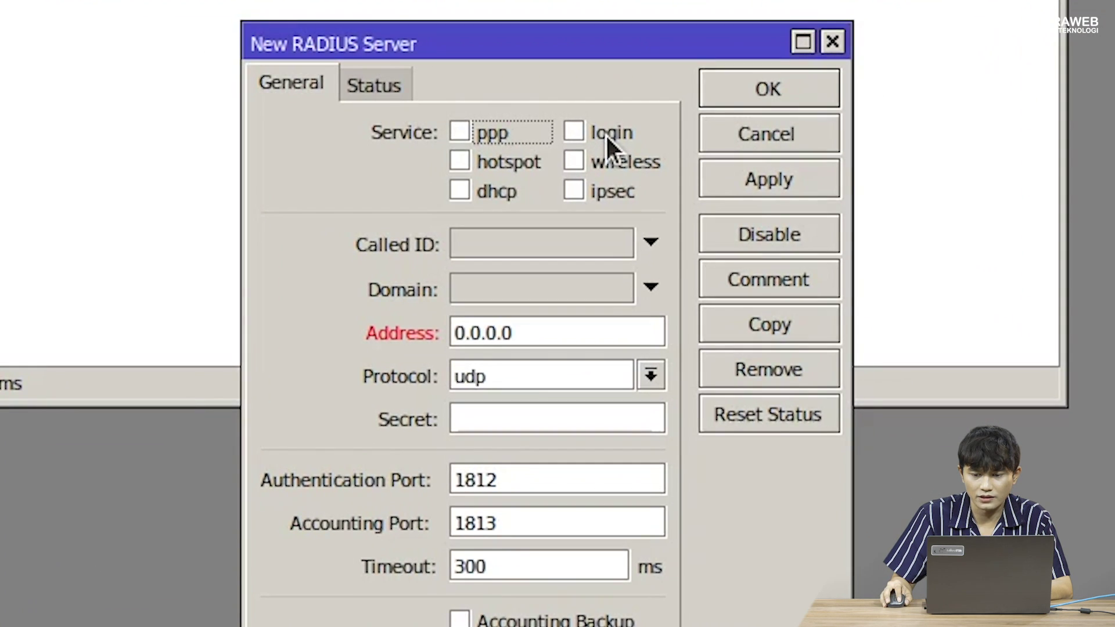
click(636, 181)
double_click(531, 317)
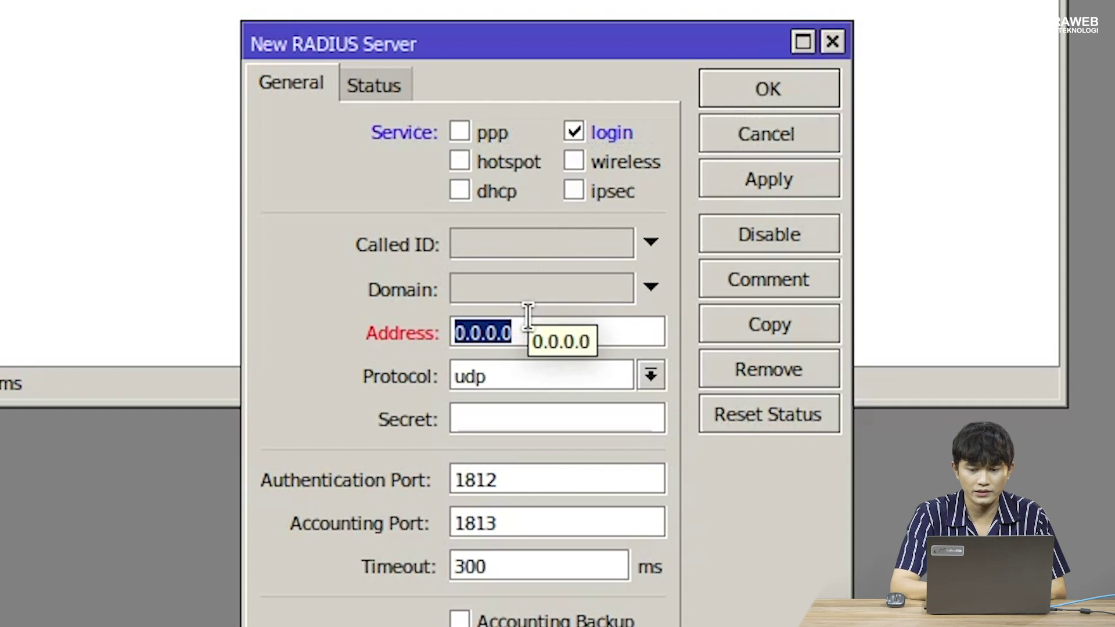
text(1)
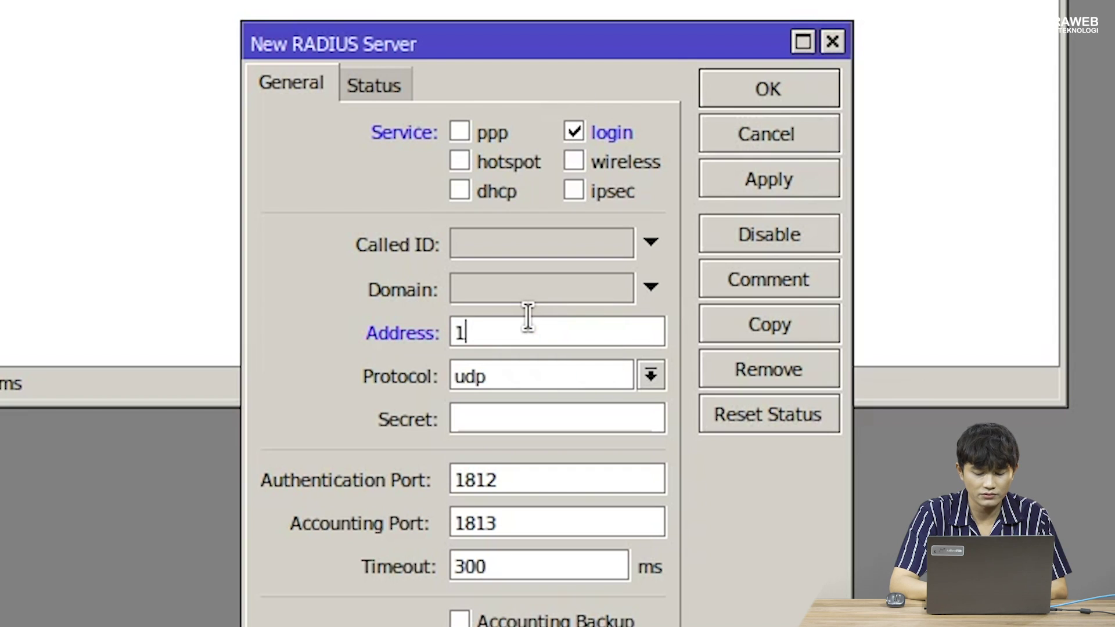
text(92.16)
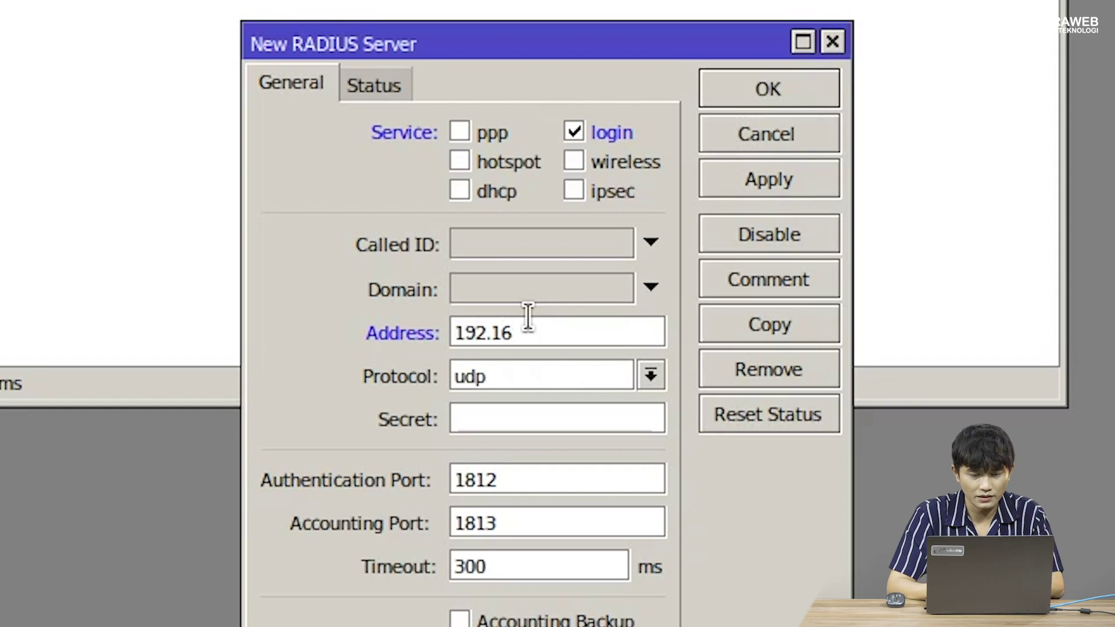
text(8.76.235)
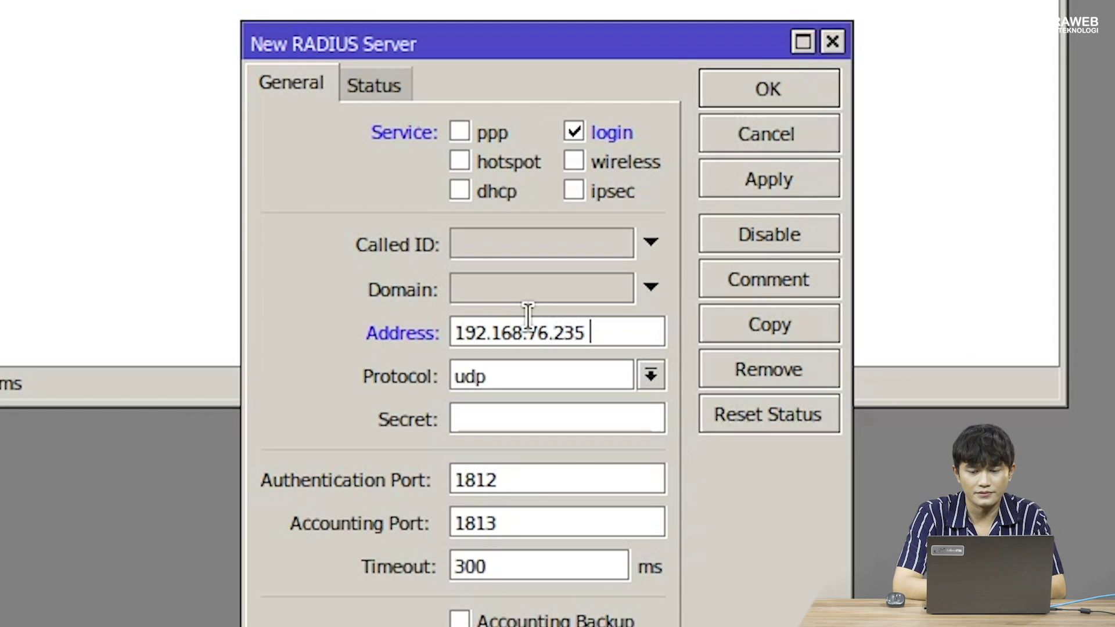
click(503, 413)
text(***)
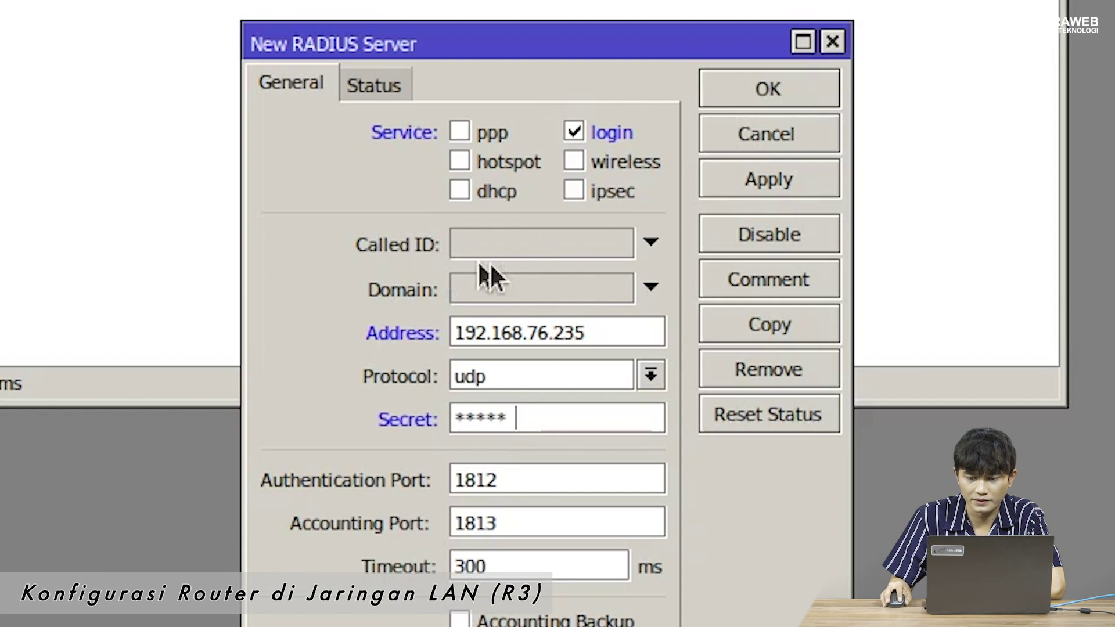
click(774, 92)
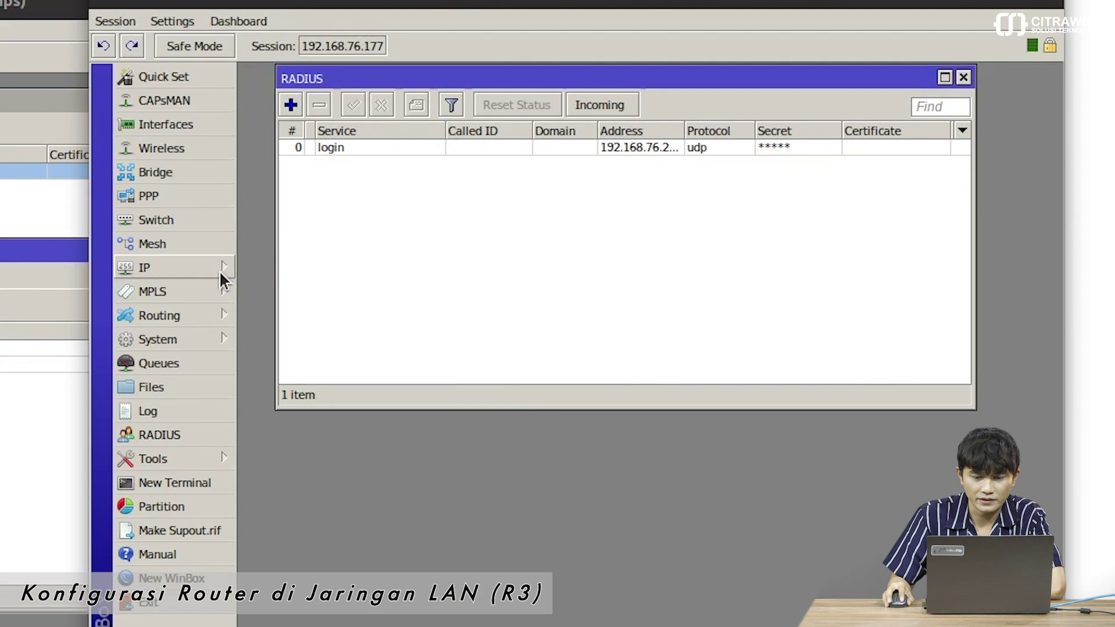
- Turn on Use RADIUS in R3's System > Users AAA settings
click(203, 340)
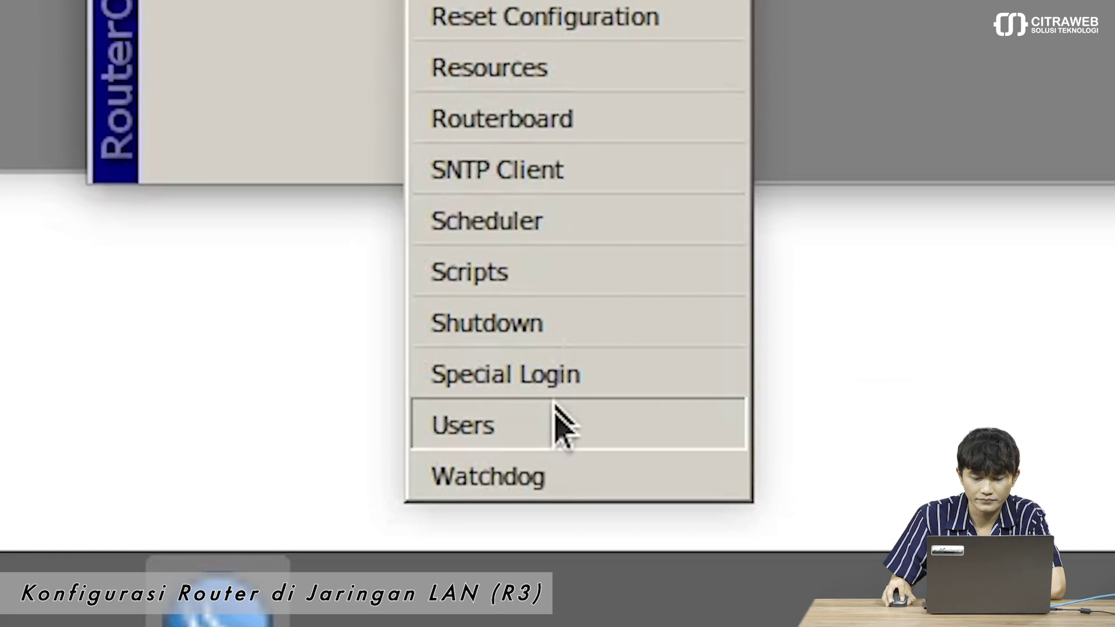
click(555, 419)
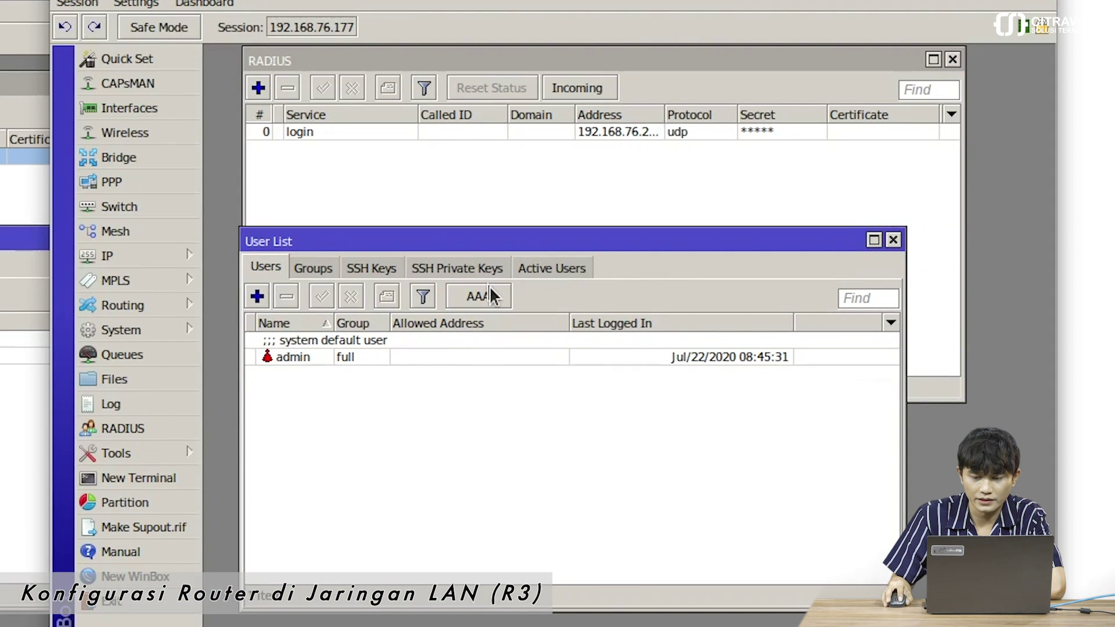
click(492, 296)
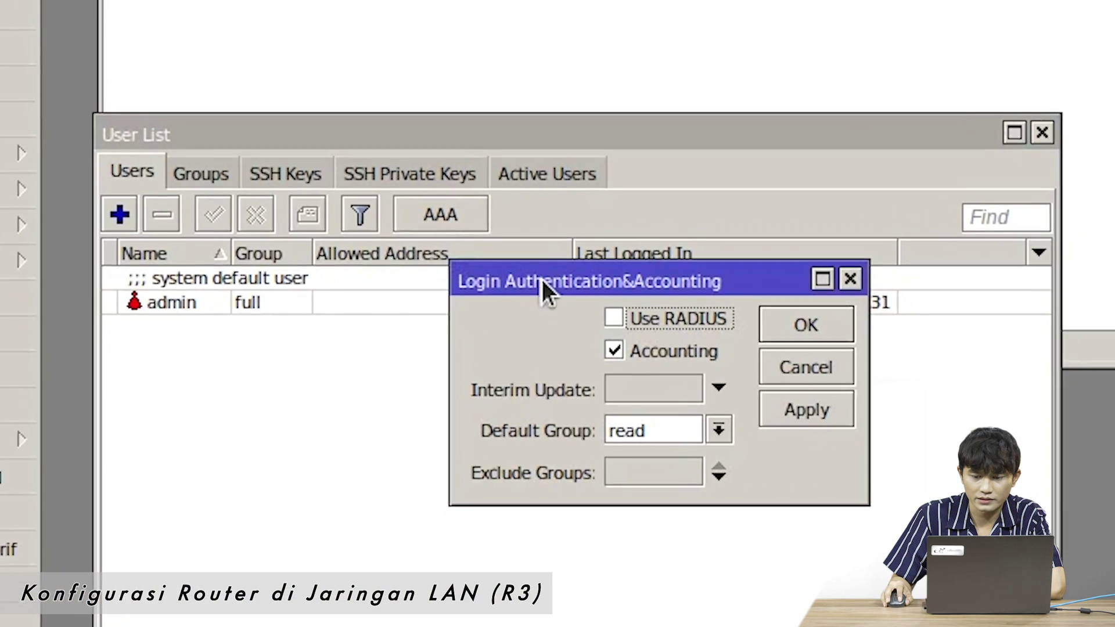
drag(547, 340, 486, 360)
drag(427, 271, 415, 275)
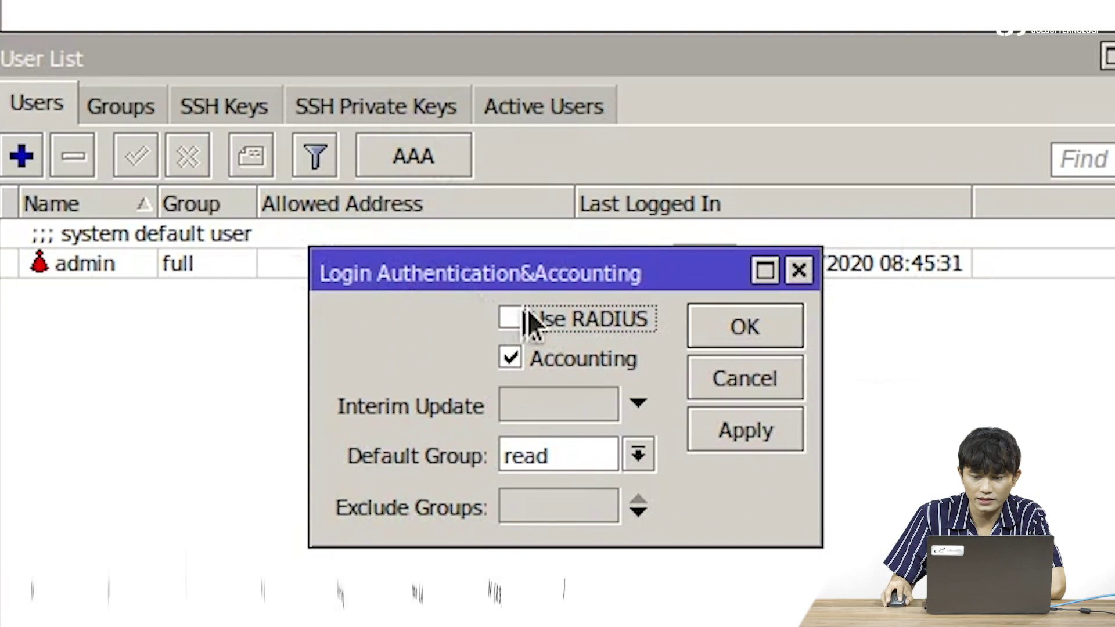
click(556, 318)
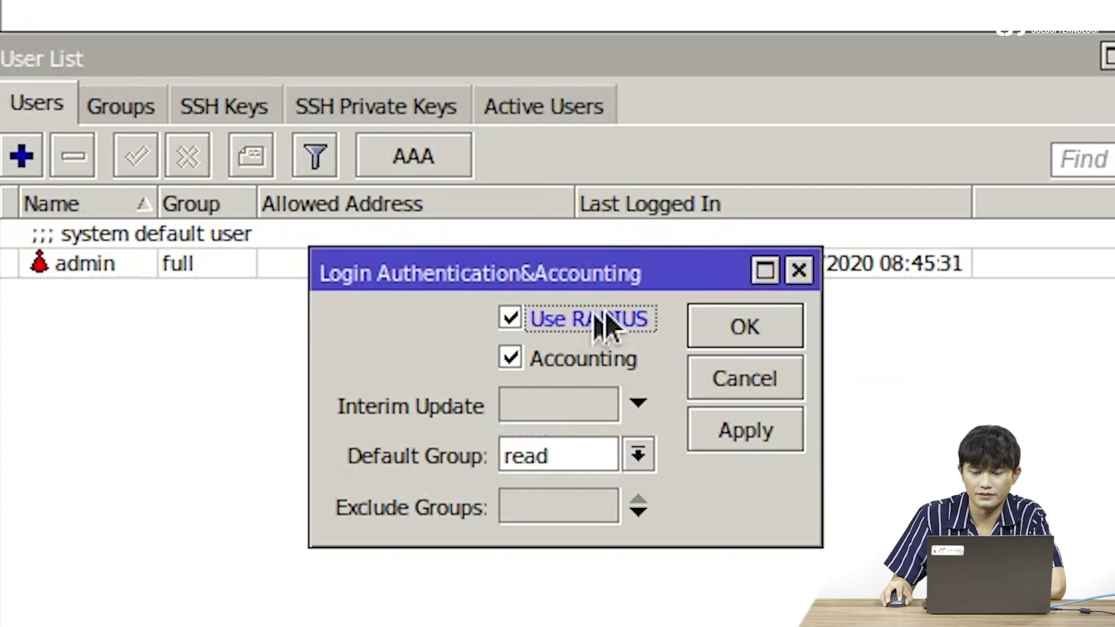
click(751, 329)
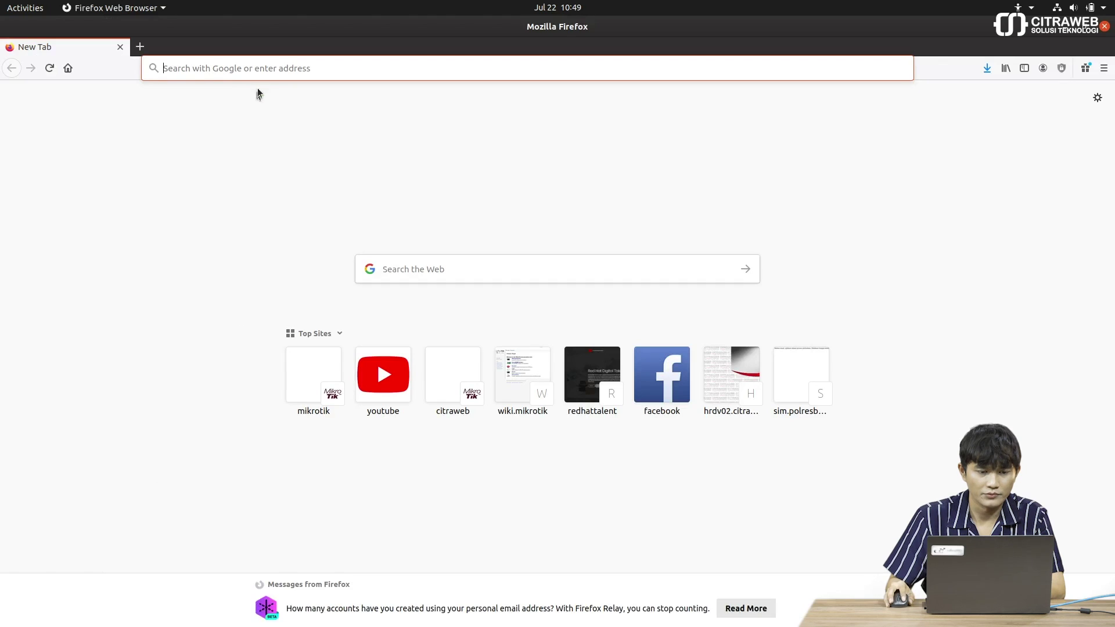
- Load 192.168.76.235/userman in Firefox to reach the User Manager
click(265, 72)
text(192)
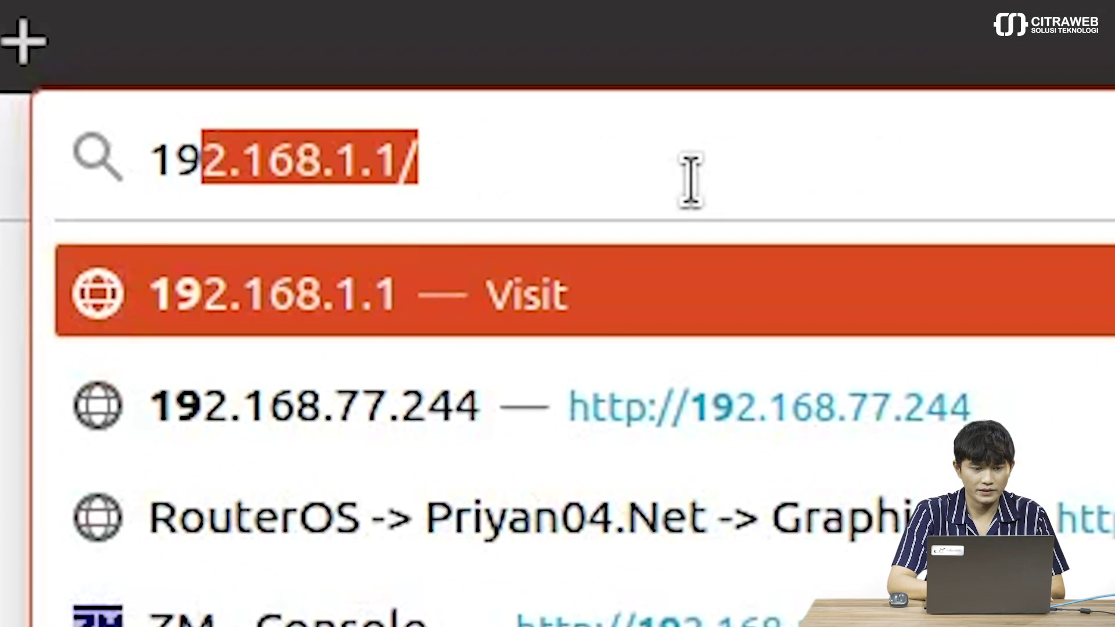
text(.16)
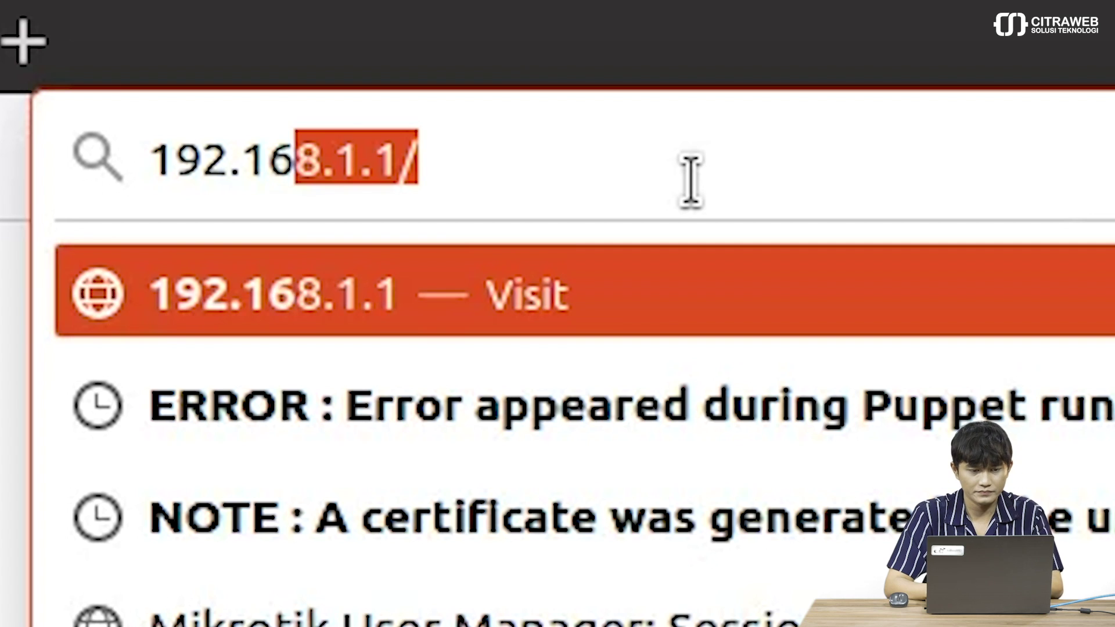
text(8.7)
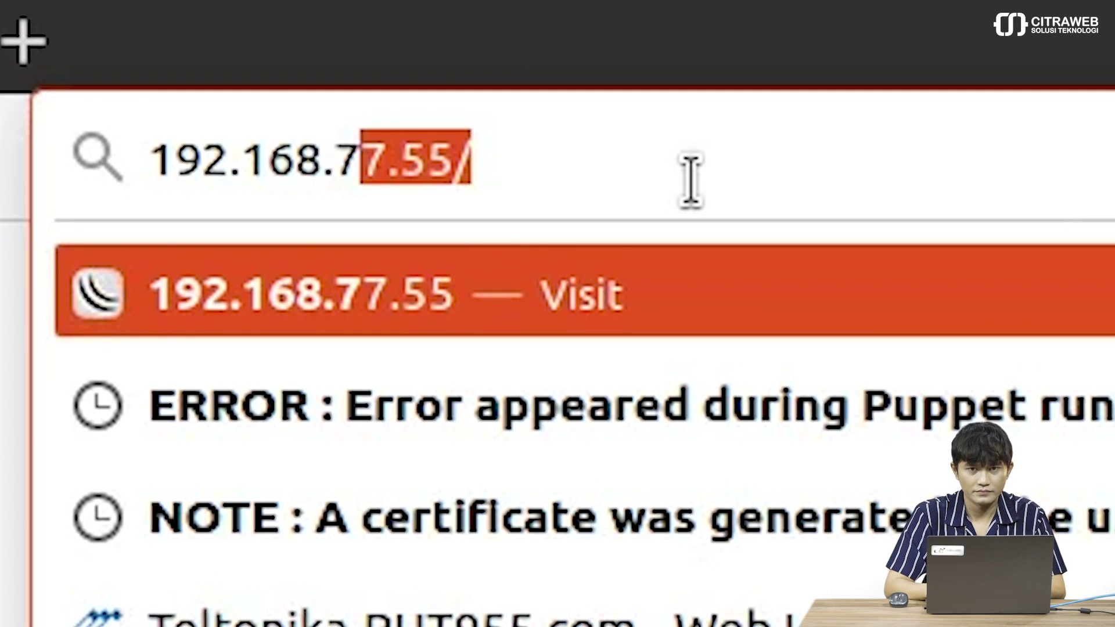
text(6.23)
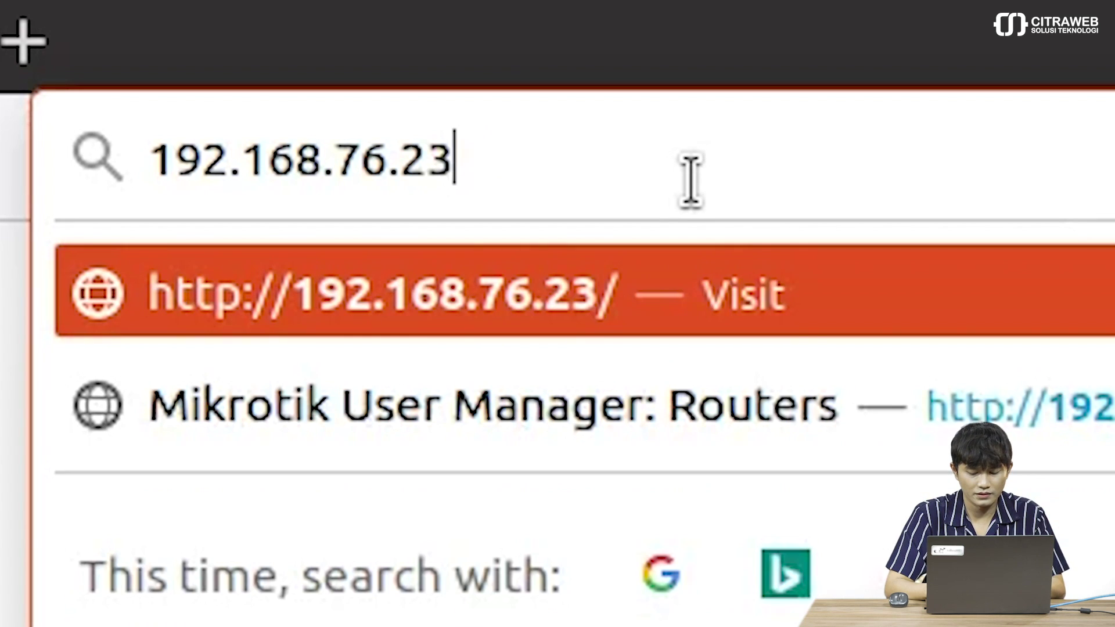
text(5/userman)
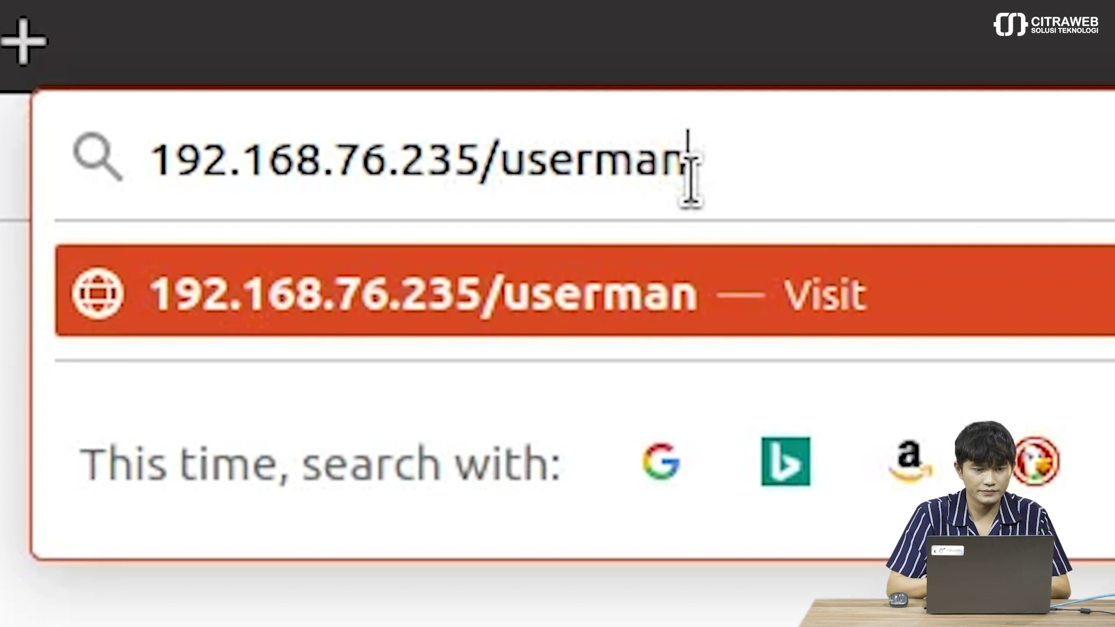
key(Return)
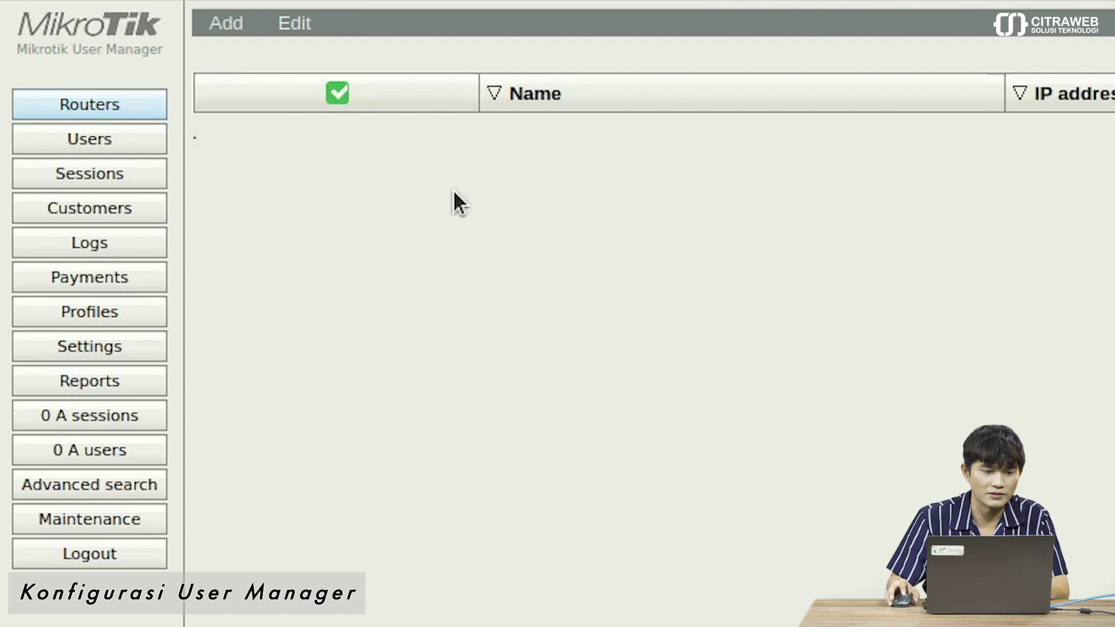
- Add router R2 with IP 192.168.76.176 and its shared secret
click(235, 36)
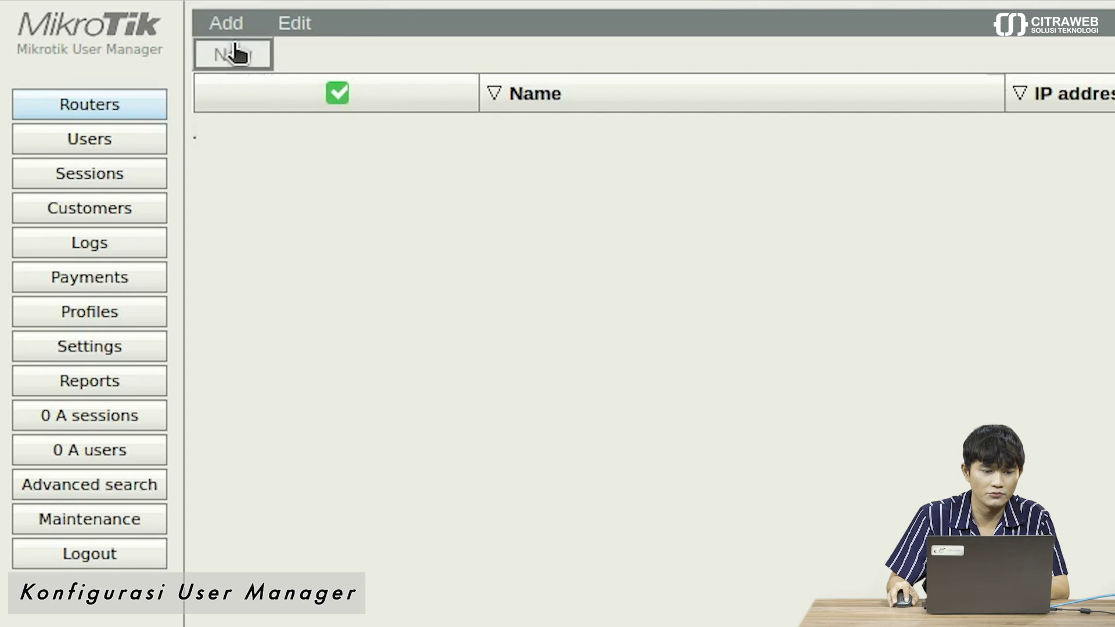
click(231, 51)
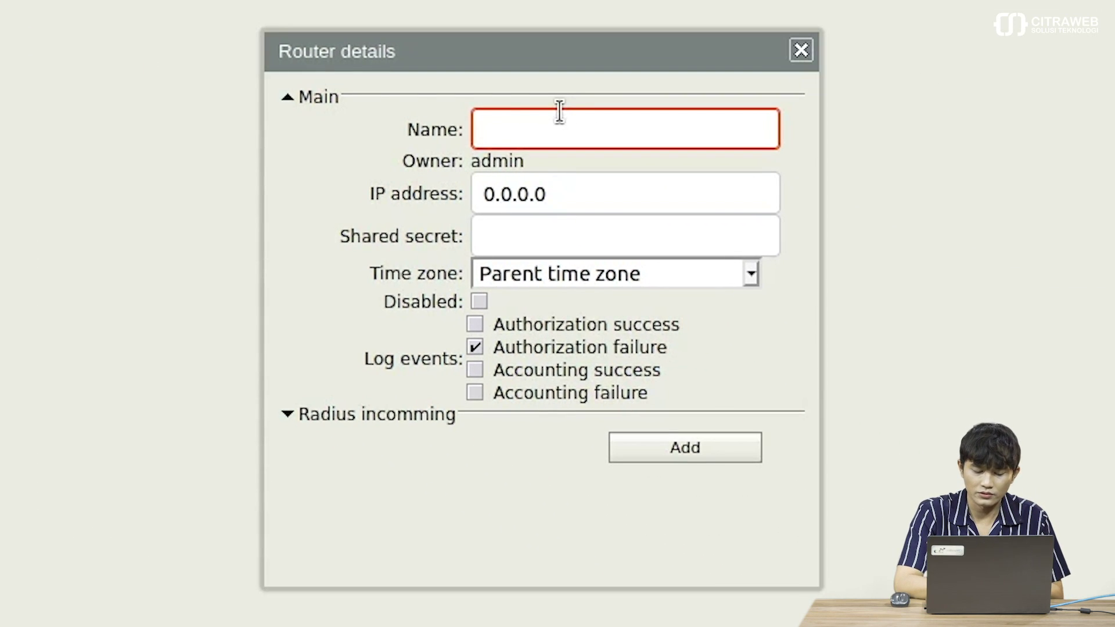
text(R2)
click(667, 184)
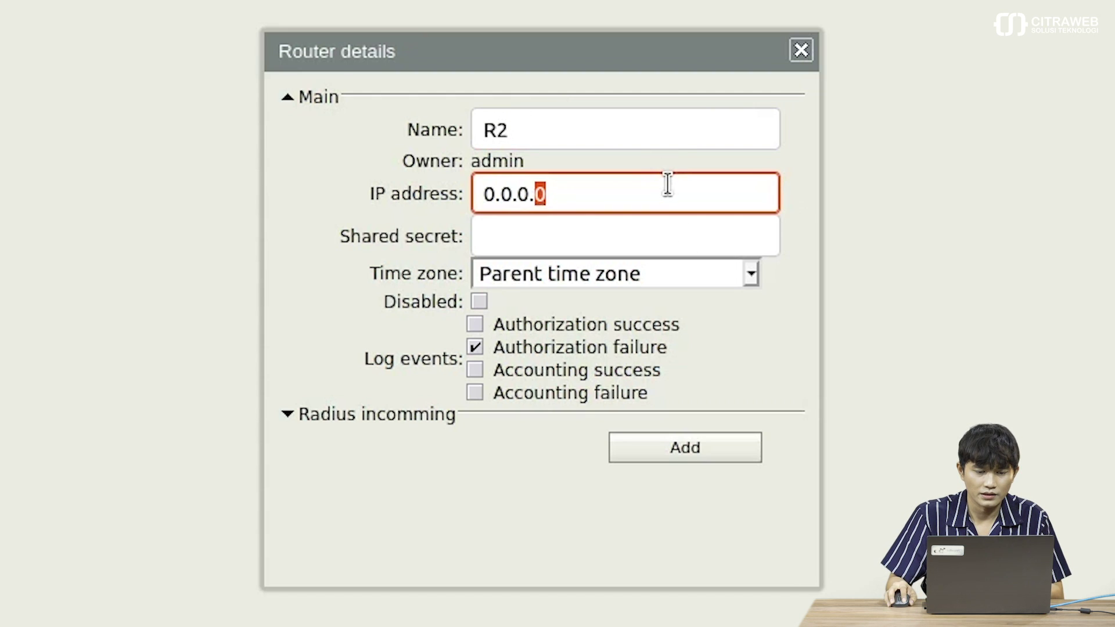
triple_click(667, 184)
key(BackSpace)
text(19)
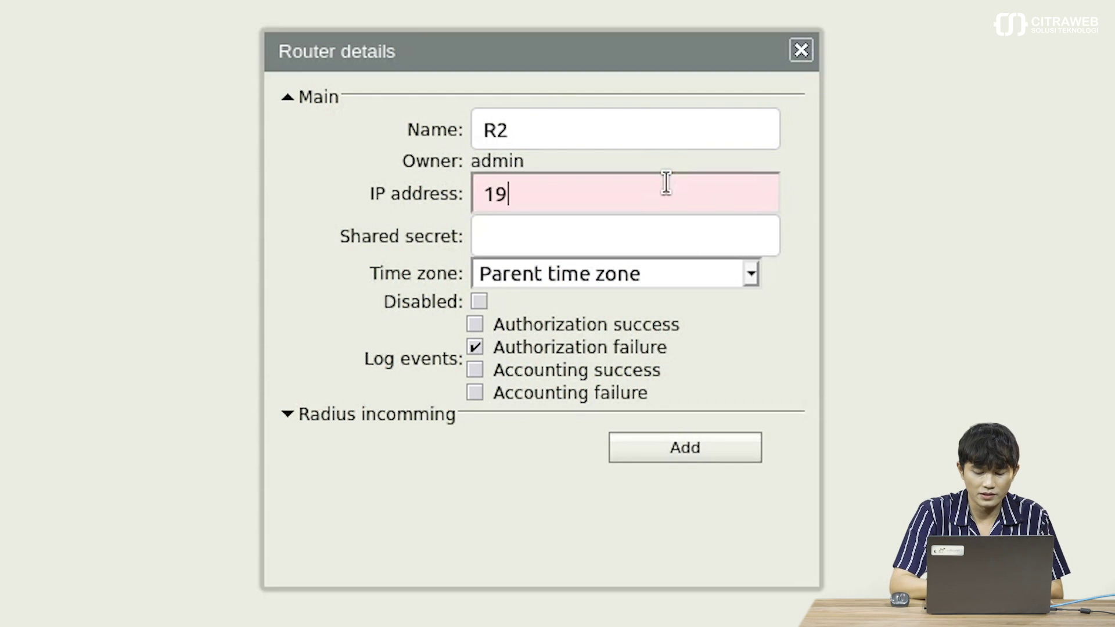
text(2.168)
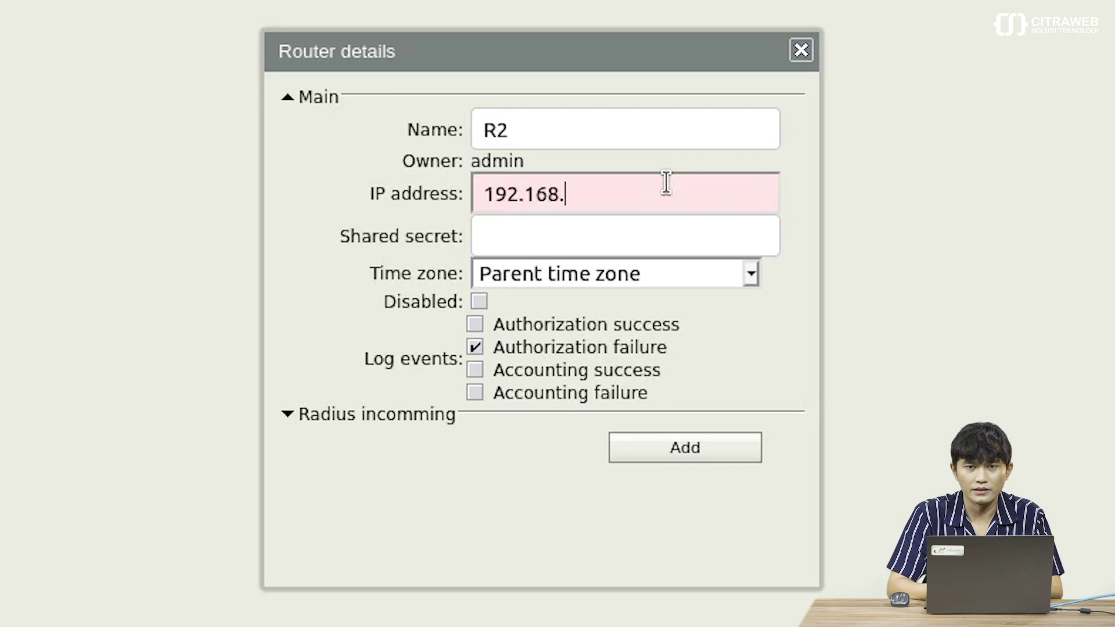
text(.76)
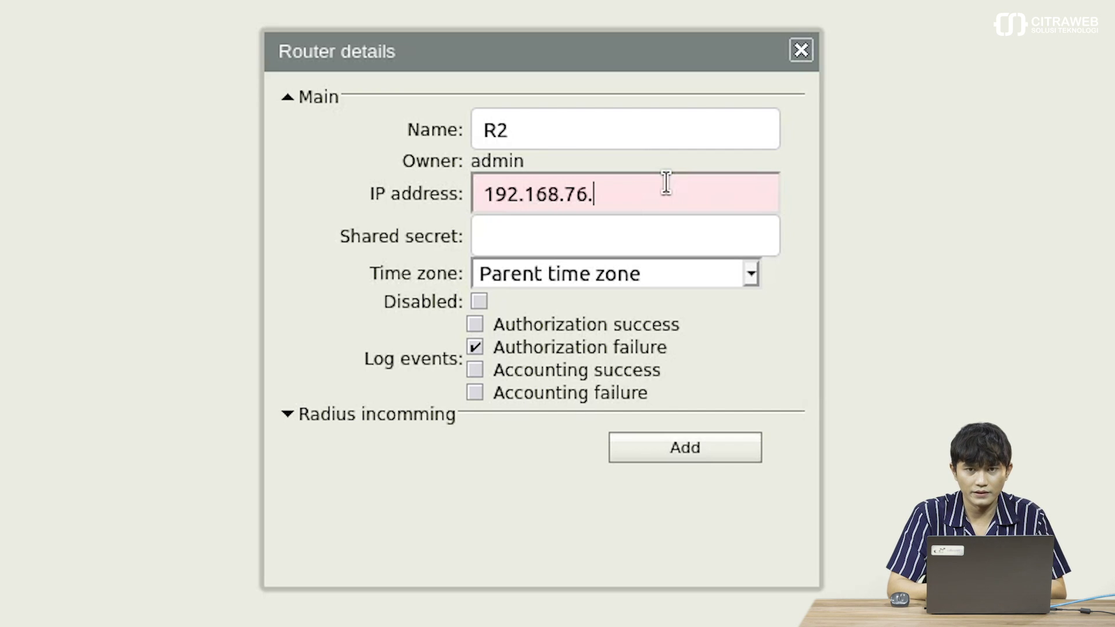
text(.176)
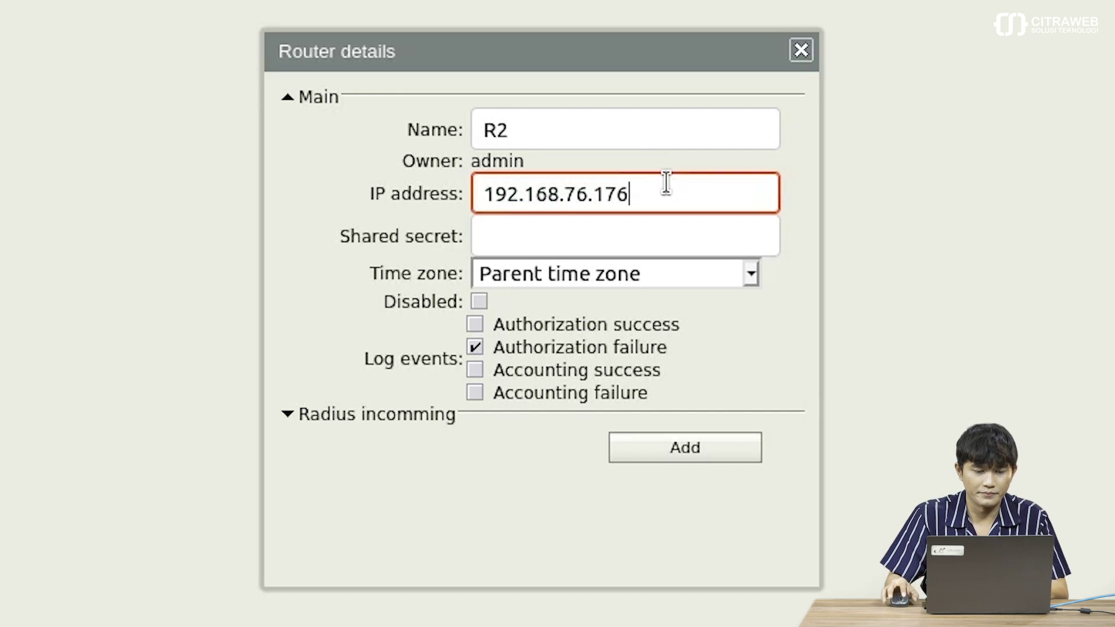
click(642, 244)
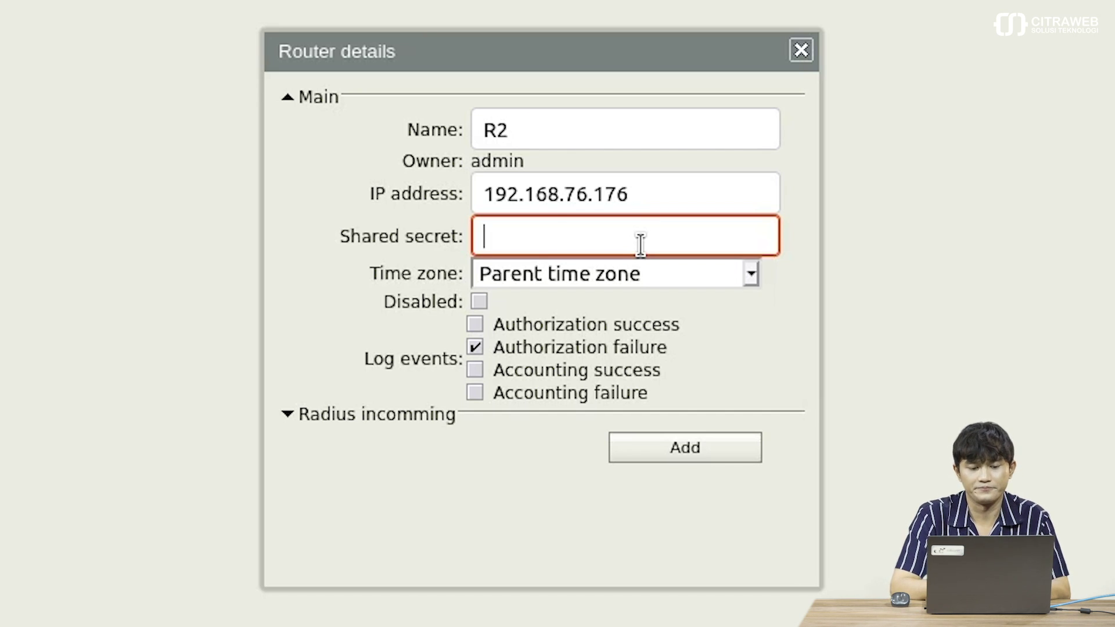
text(2345)
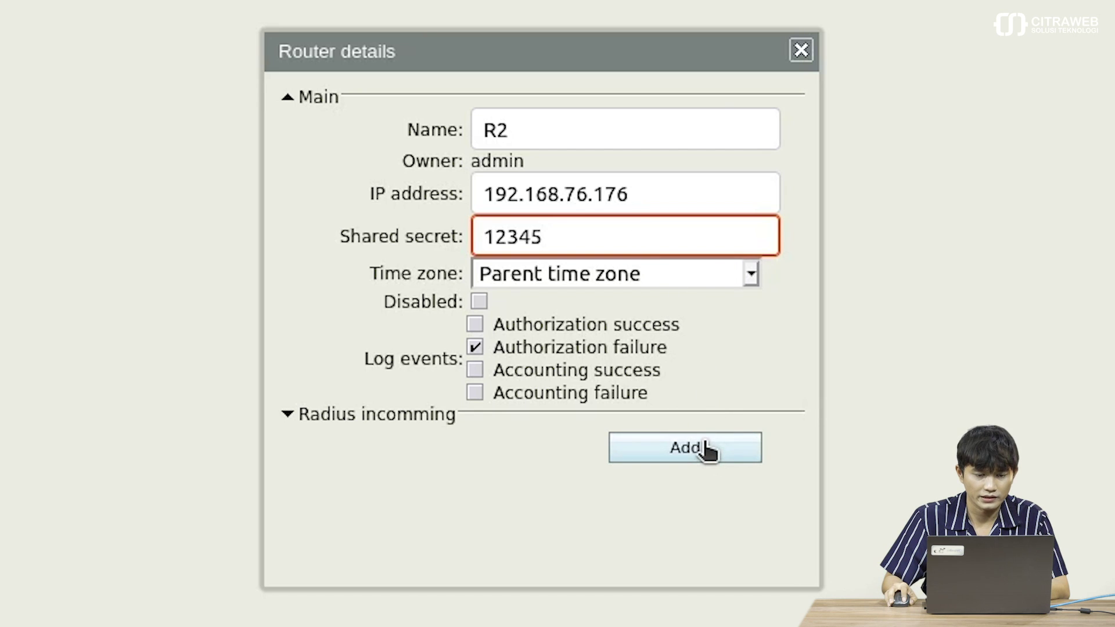
click(685, 447)
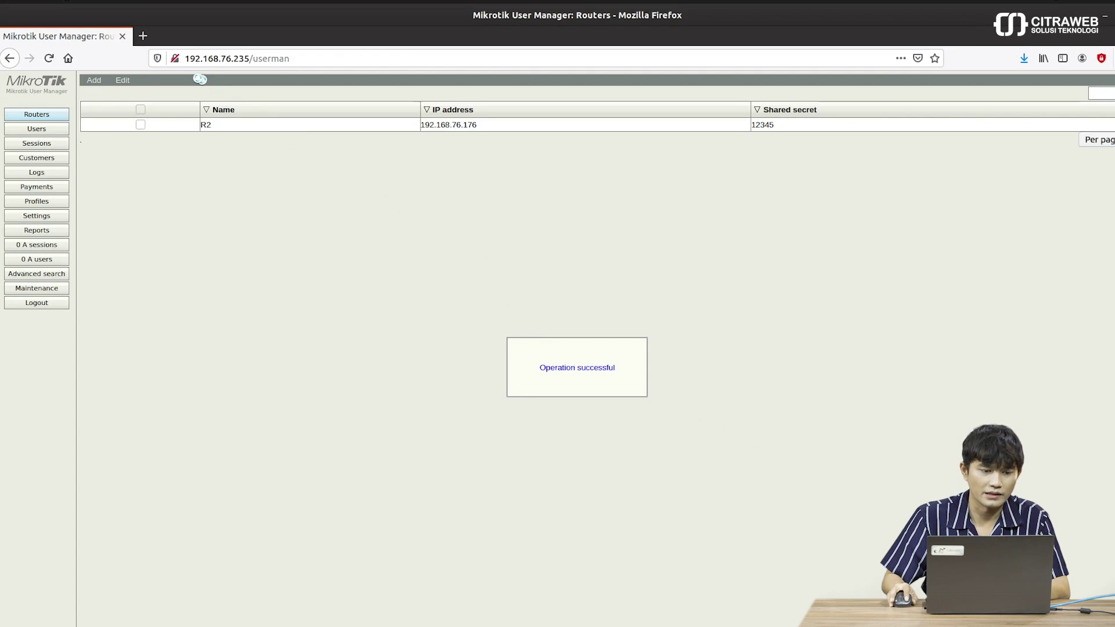
- Add router R3 with IP 192.168.76.177 and its shared secret
click(94, 81)
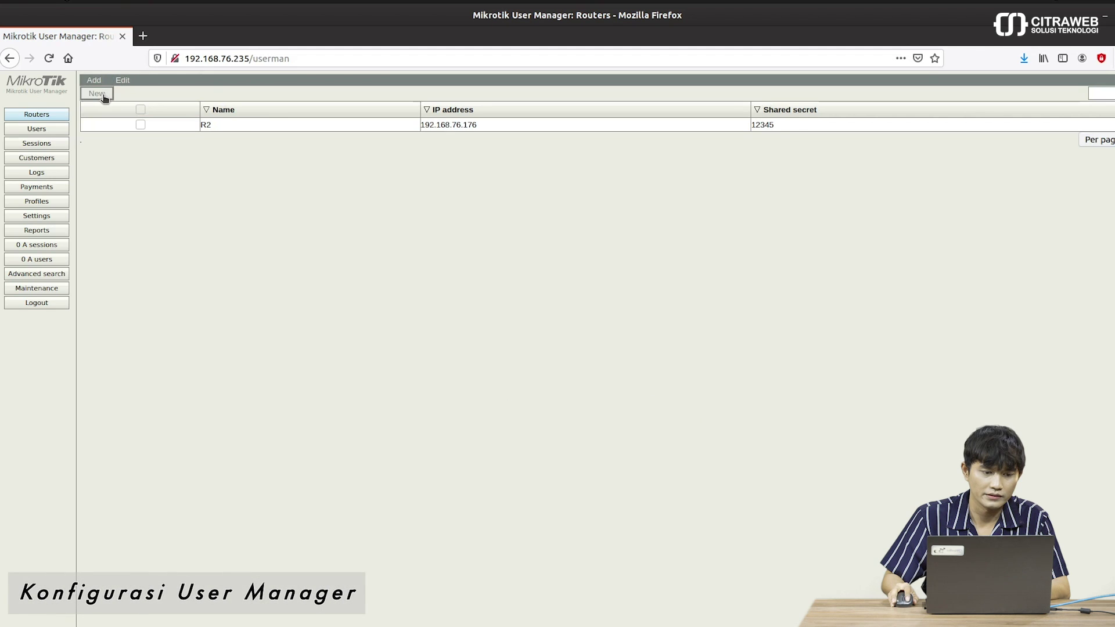
click(558, 205)
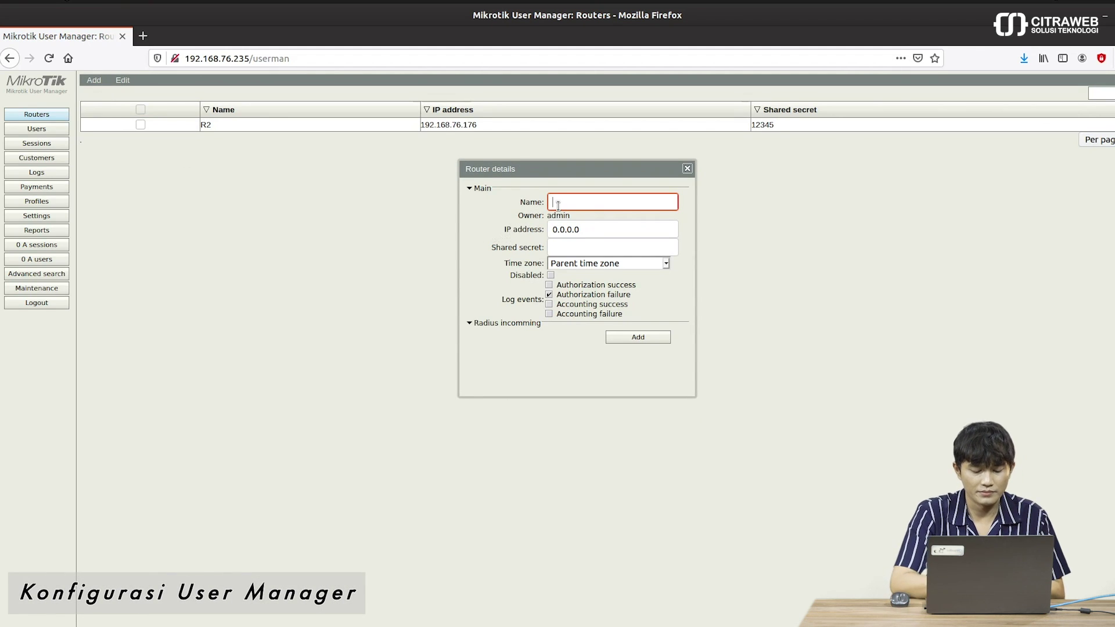
text(R3)
click(600, 231)
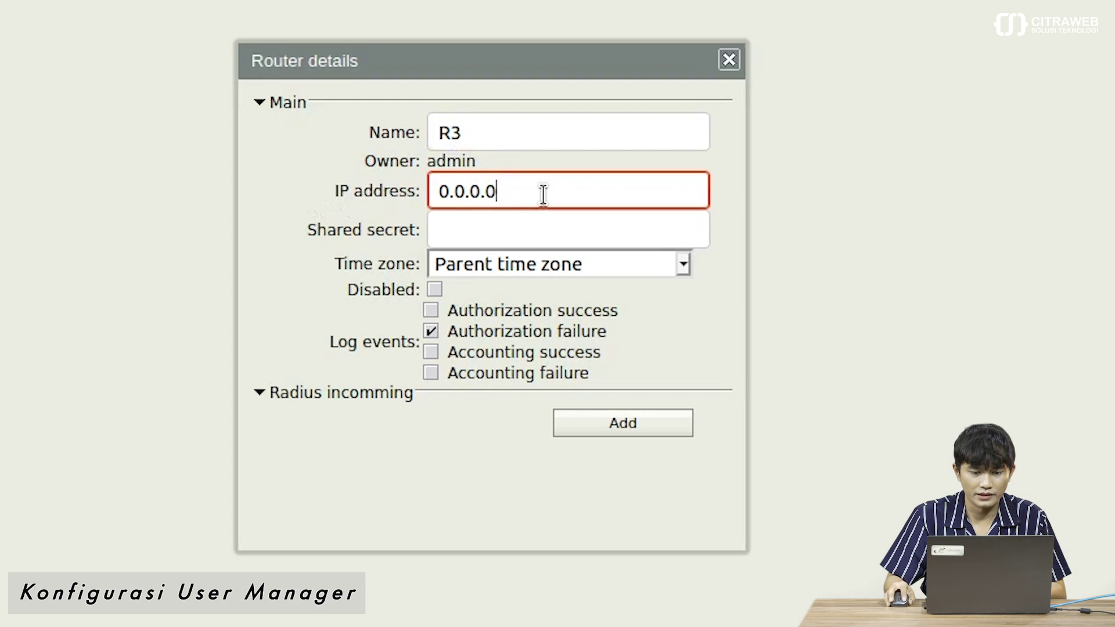
triple_click(543, 195)
text(192.168.7)
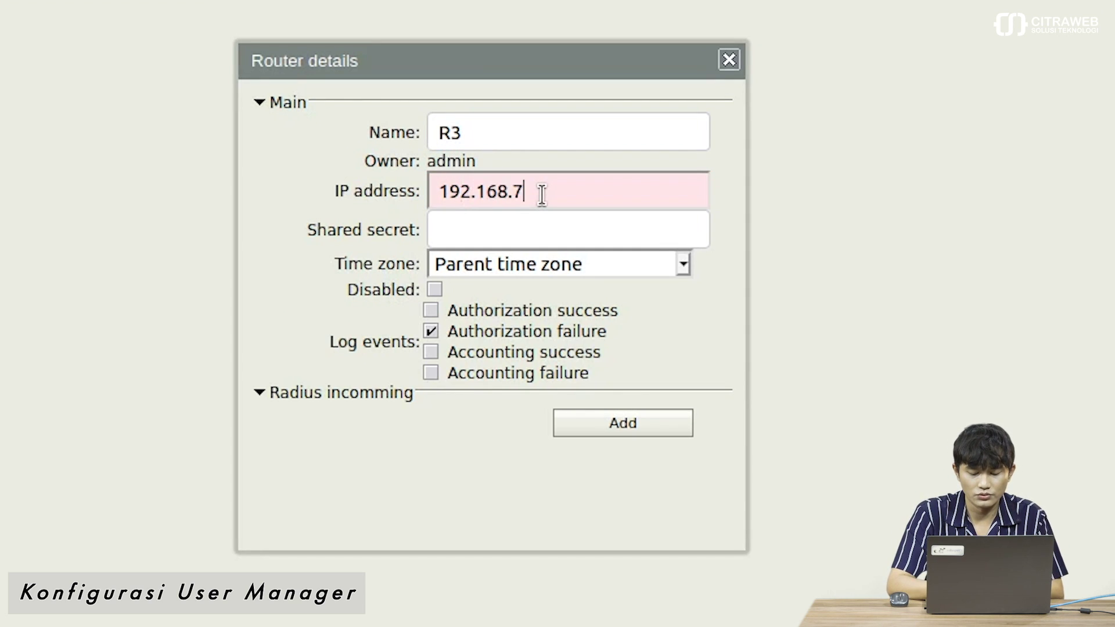
text(6.177)
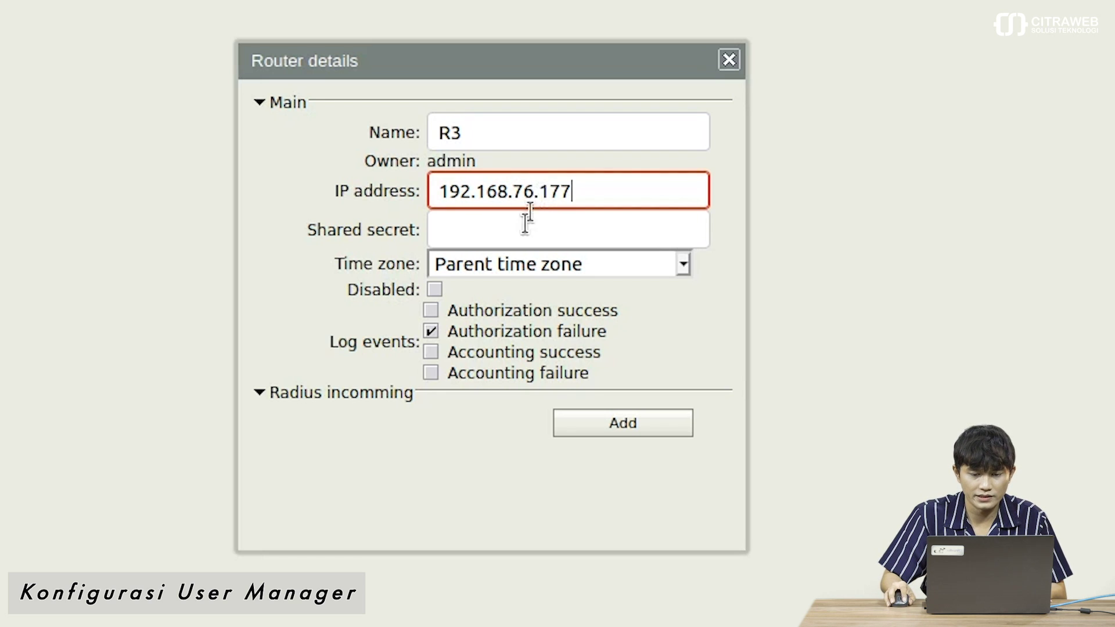
click(517, 235)
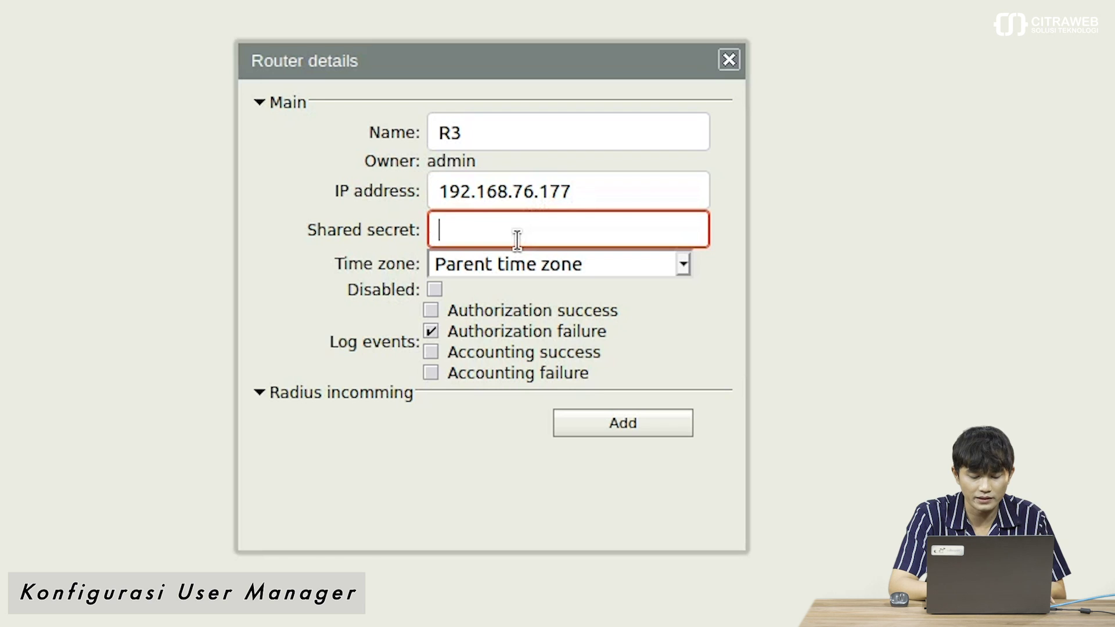
text(12345)
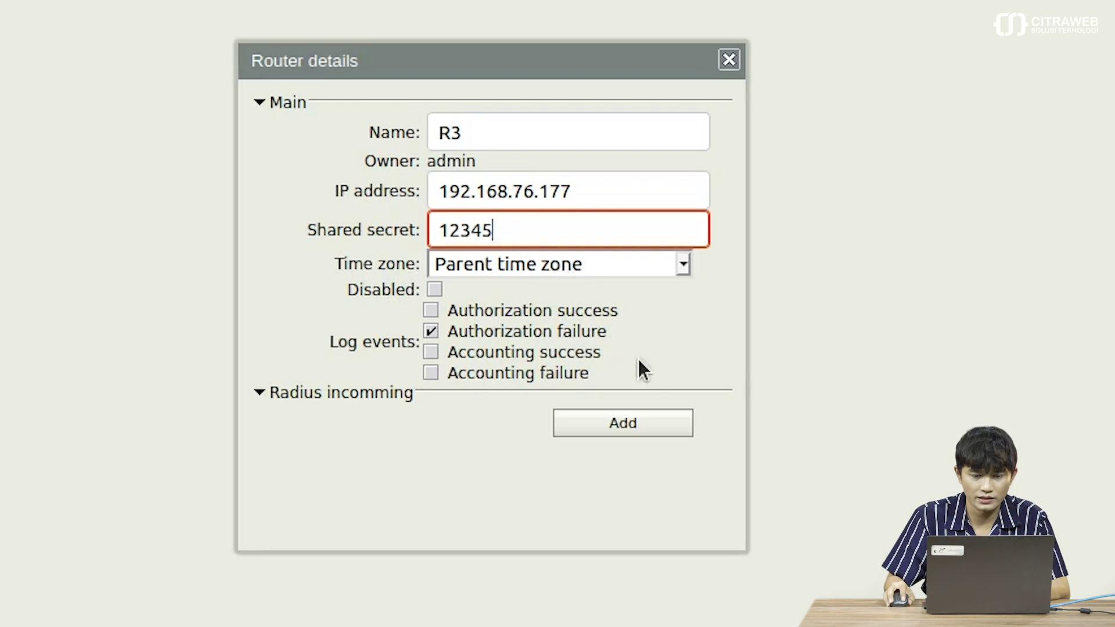
click(650, 426)
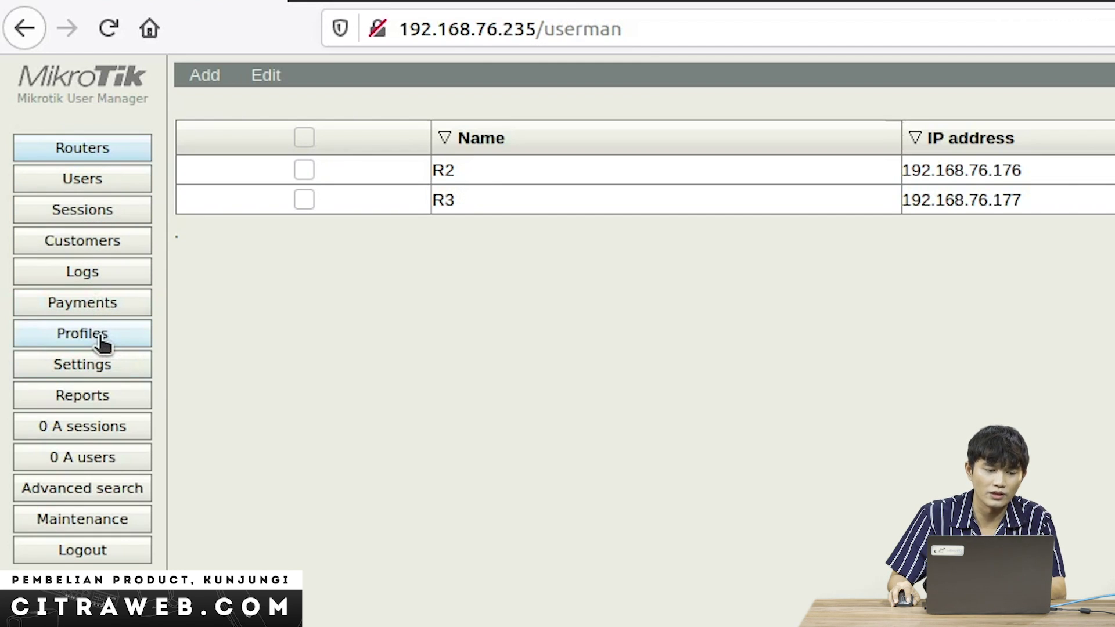
- Create a new User Manager profile named 'login'
click(100, 343)
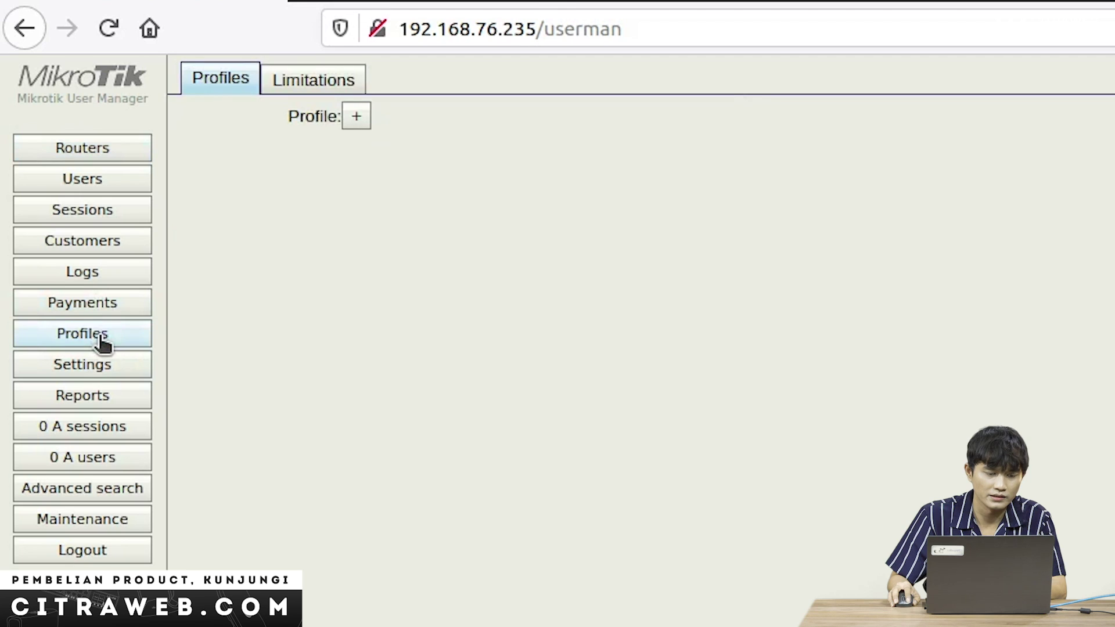
click(358, 117)
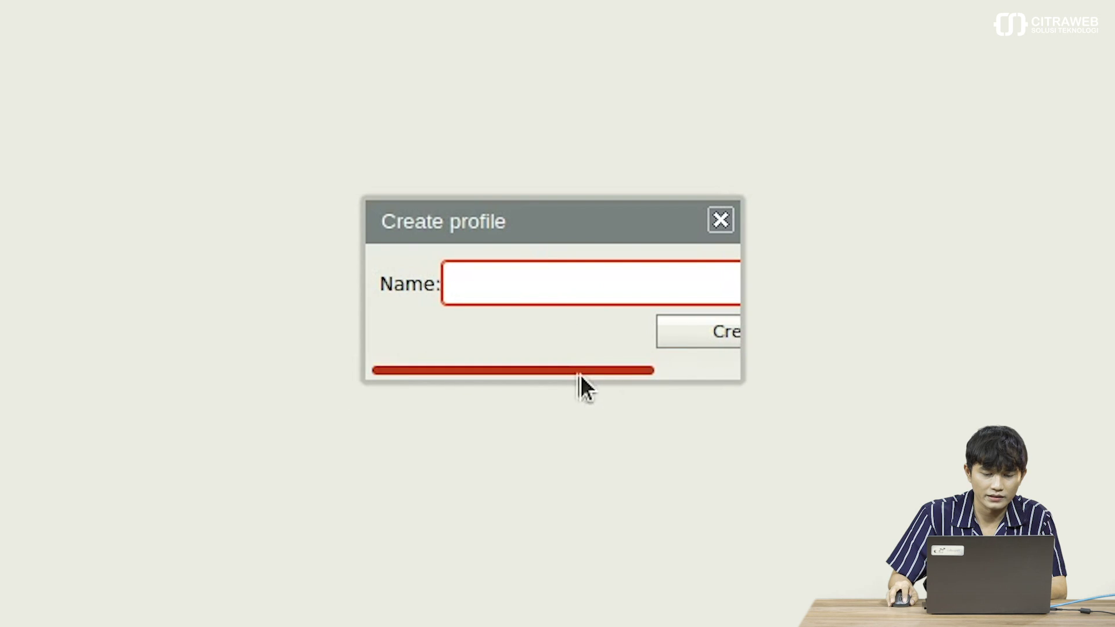
drag(580, 374, 642, 382)
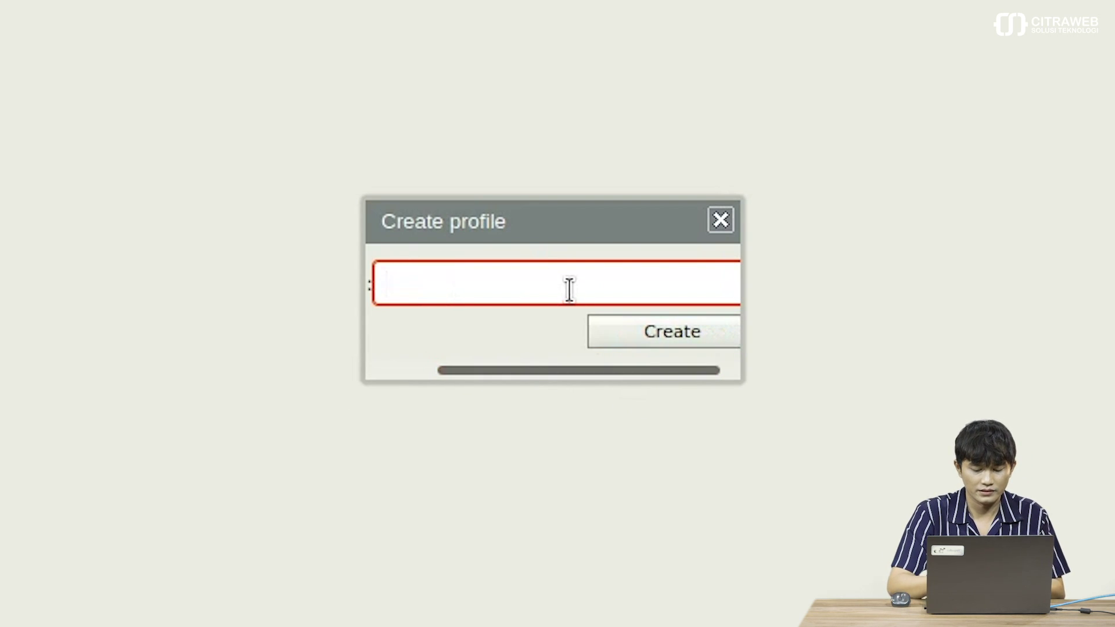
text(login)
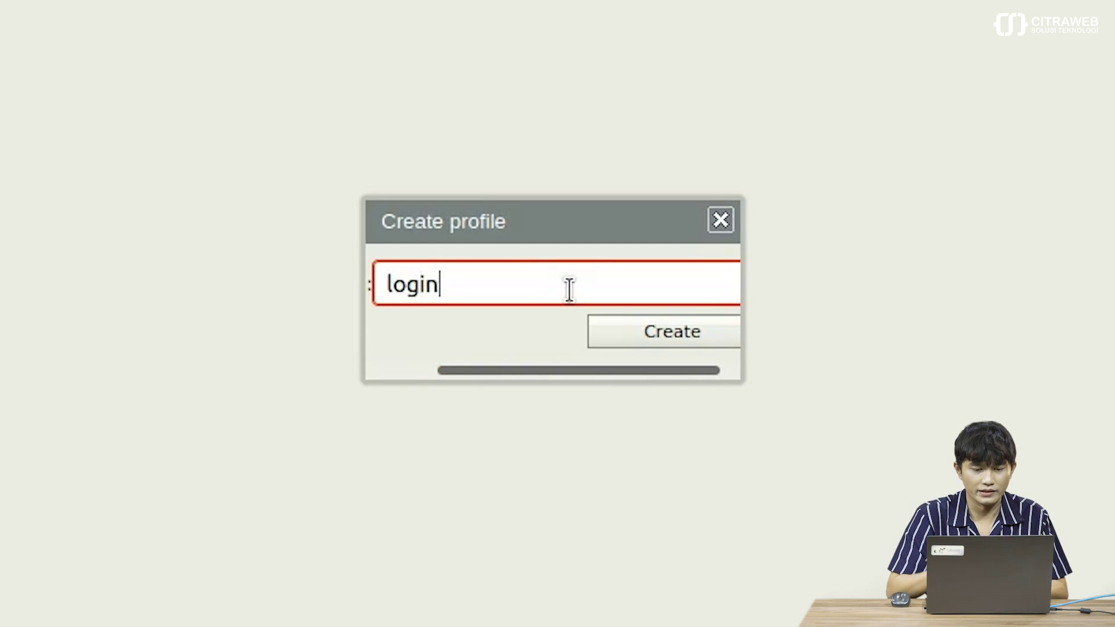
mouse_move(537, 372)
mouse_down()
mouse_move(471, 367)
mouse_move(537, 372)
mouse_up()
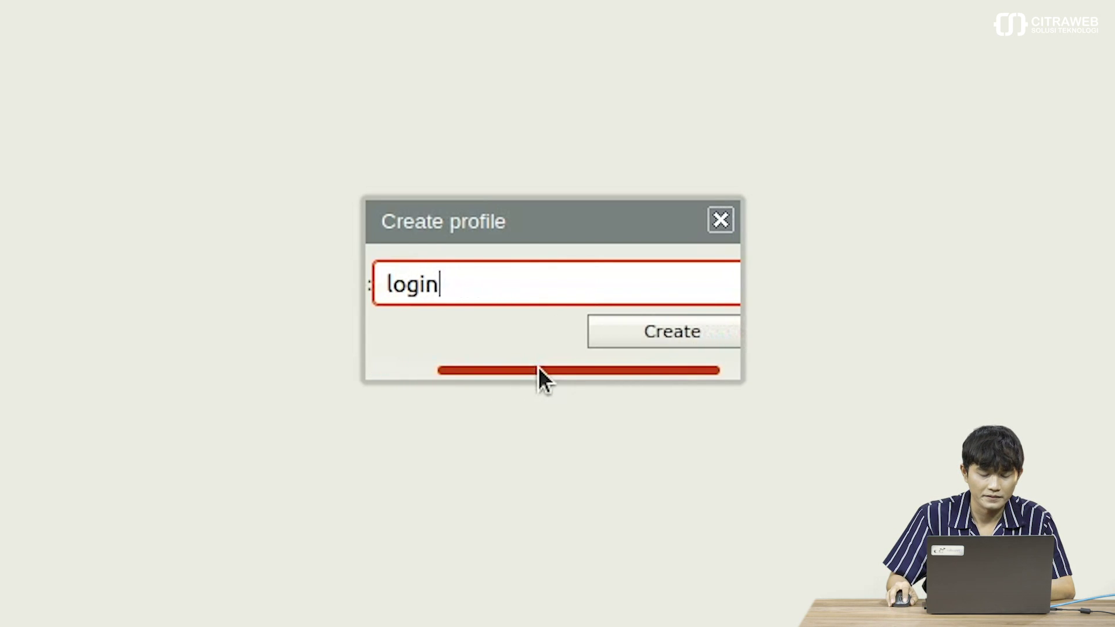
click(673, 344)
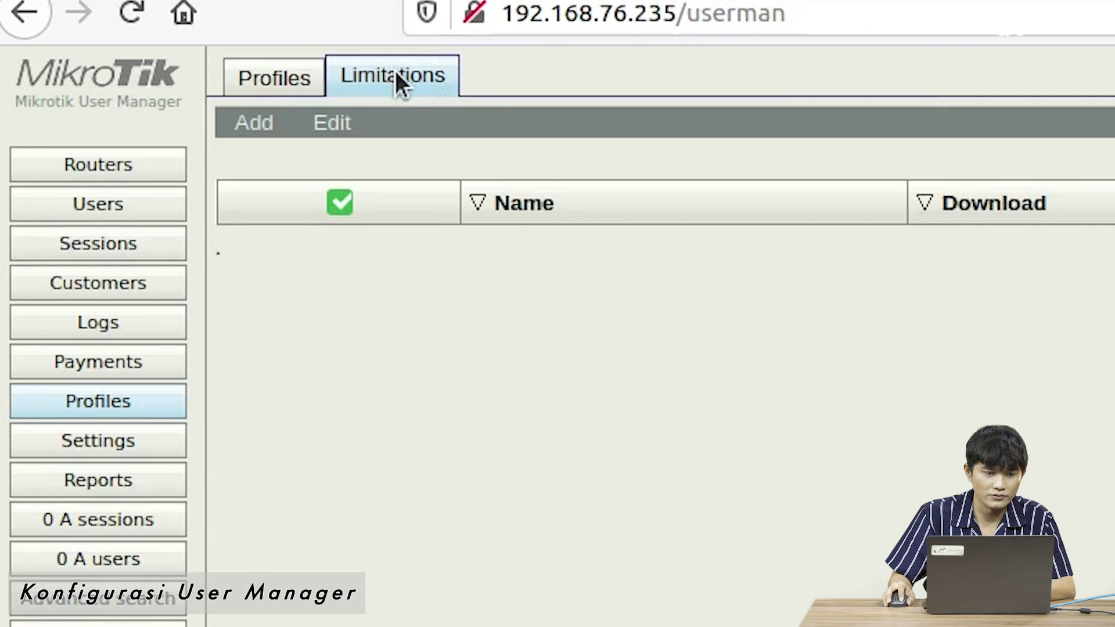
- Start a new limitation and name it 'write'
click(260, 126)
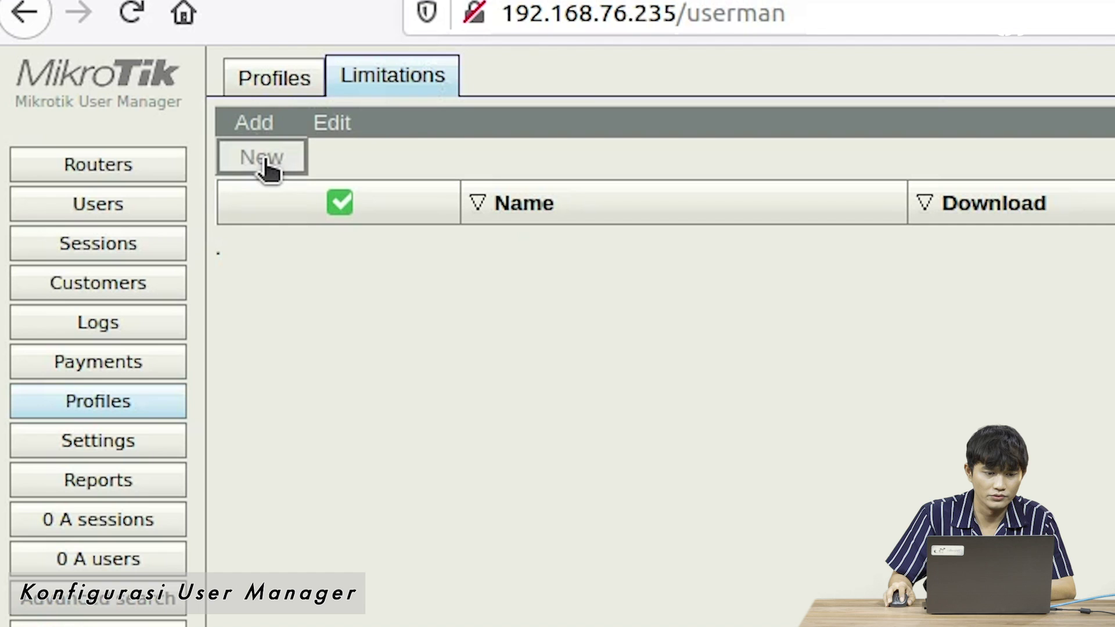
click(264, 160)
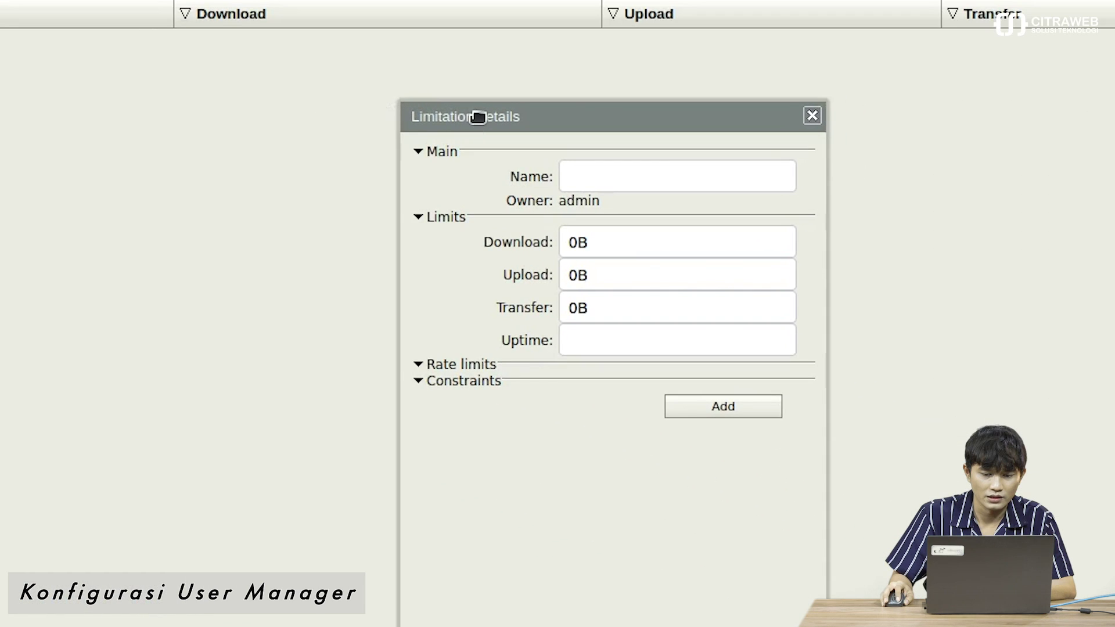
drag(477, 117, 356, 108)
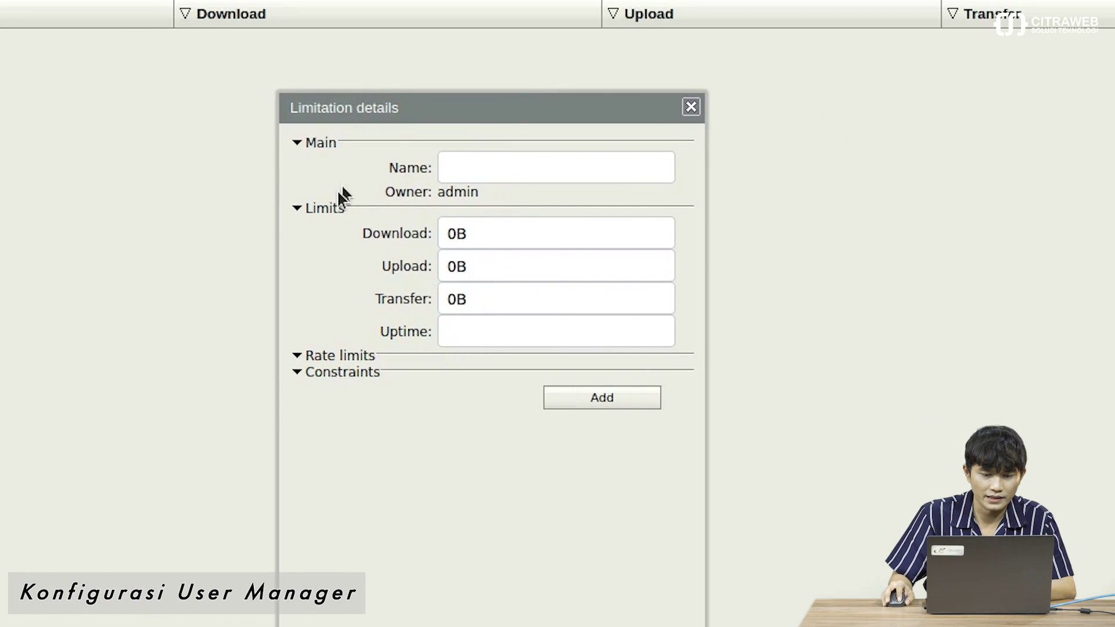
click(468, 162)
text(w)
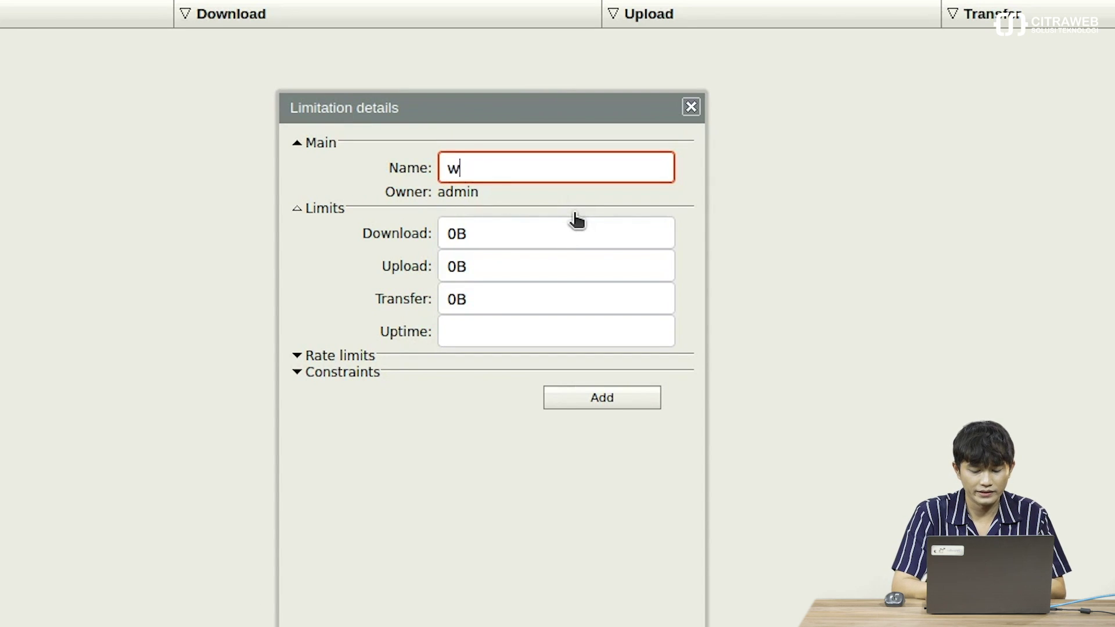
text(rite)
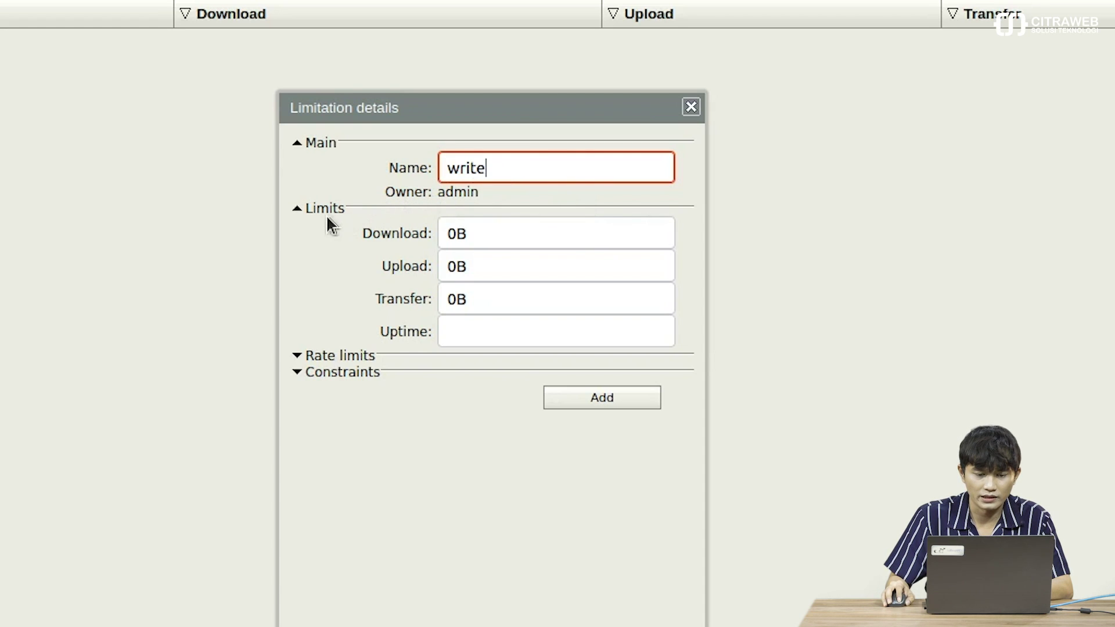
- Set the limitation's group name constraint to 'write', save it, and return to Profiles
click(305, 213)
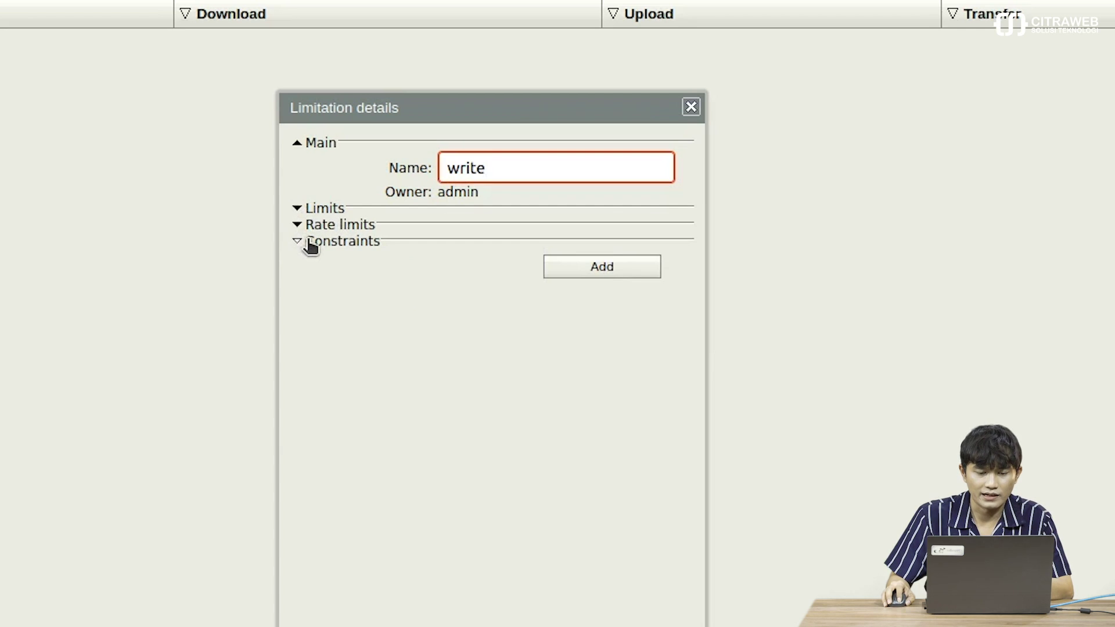
click(301, 241)
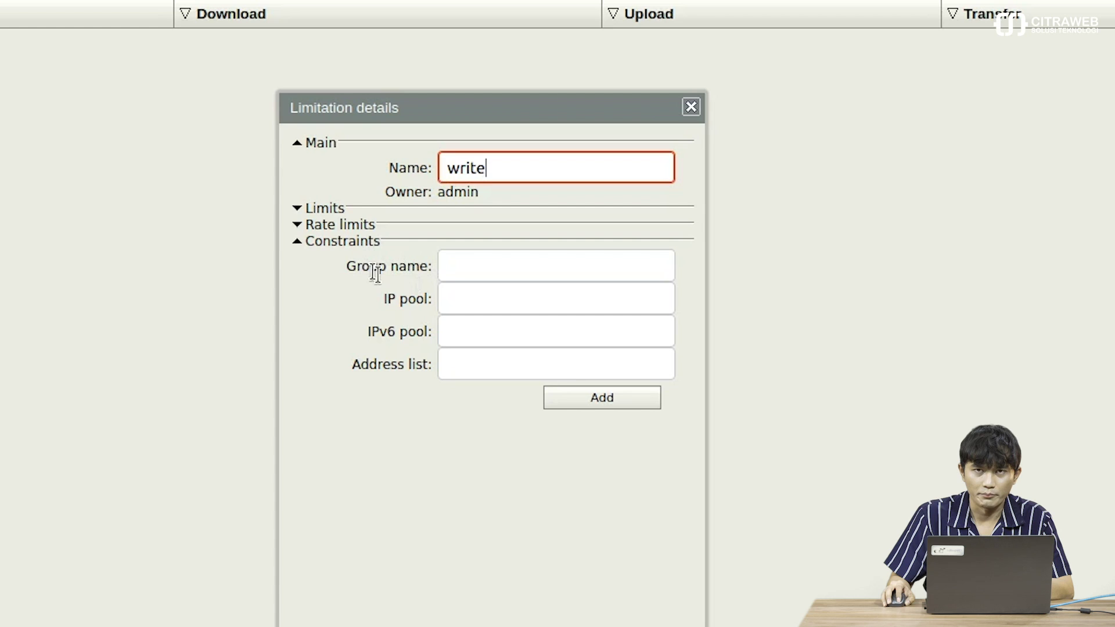
click(484, 266)
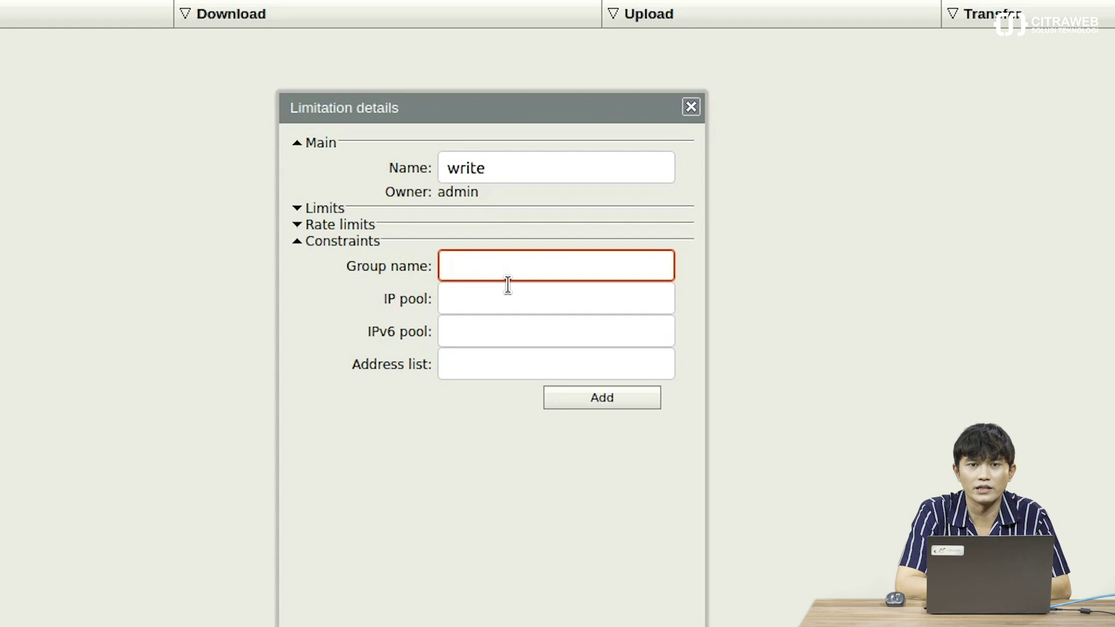
text(w)
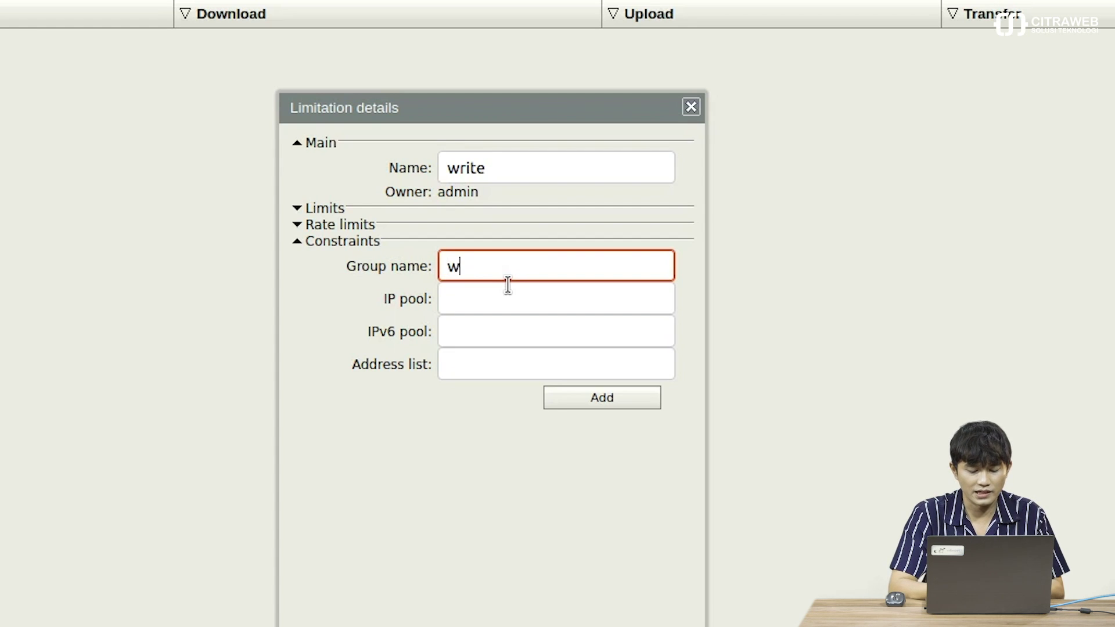
text(rite)
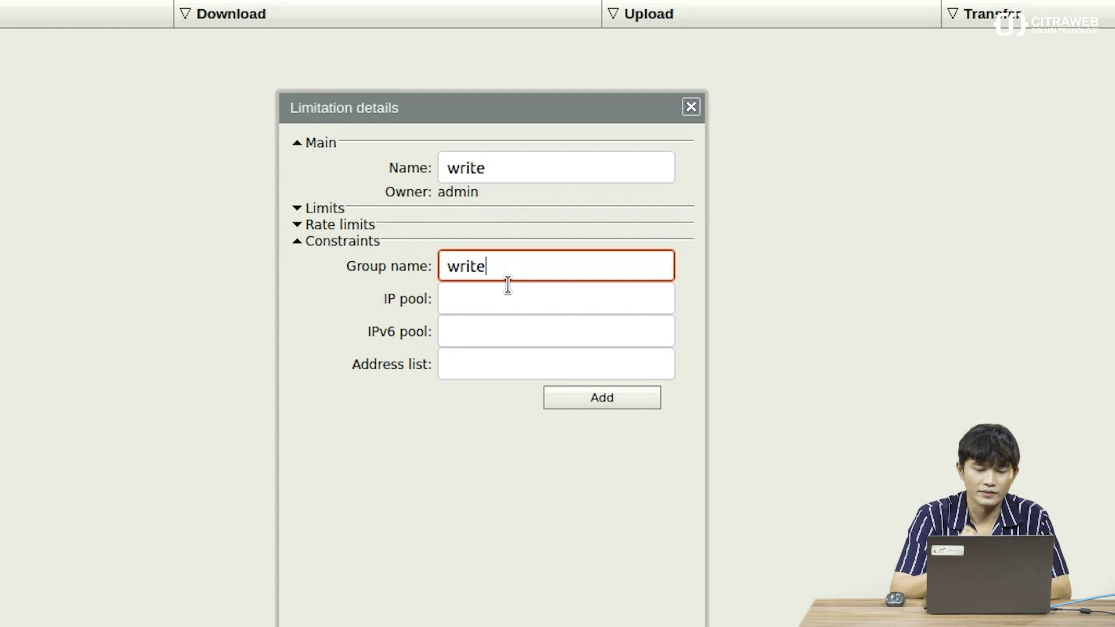
click(604, 404)
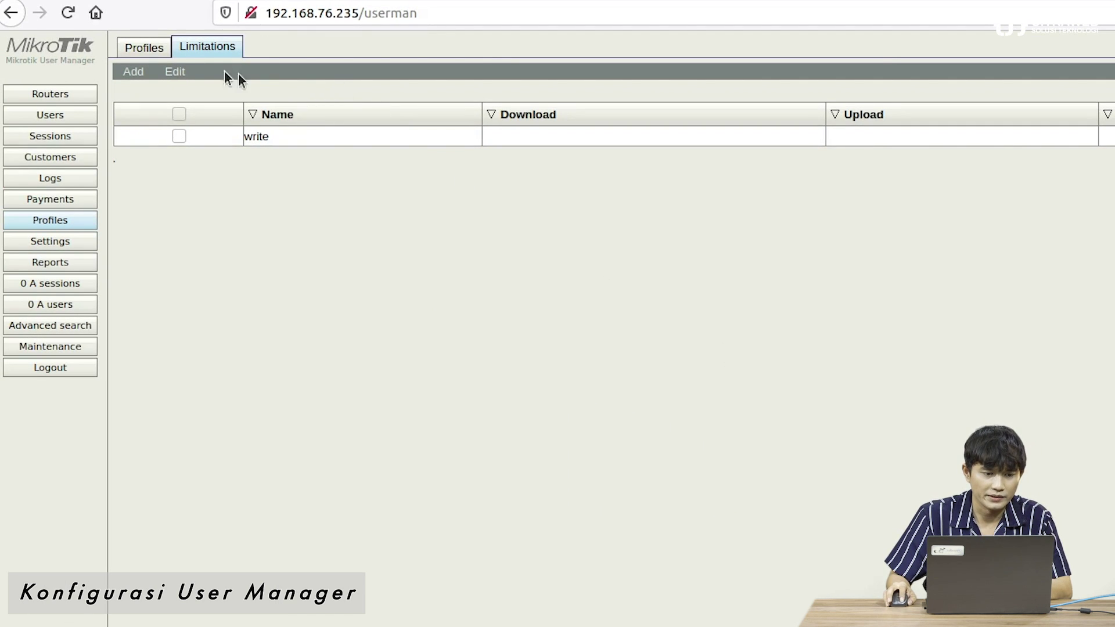
click(156, 48)
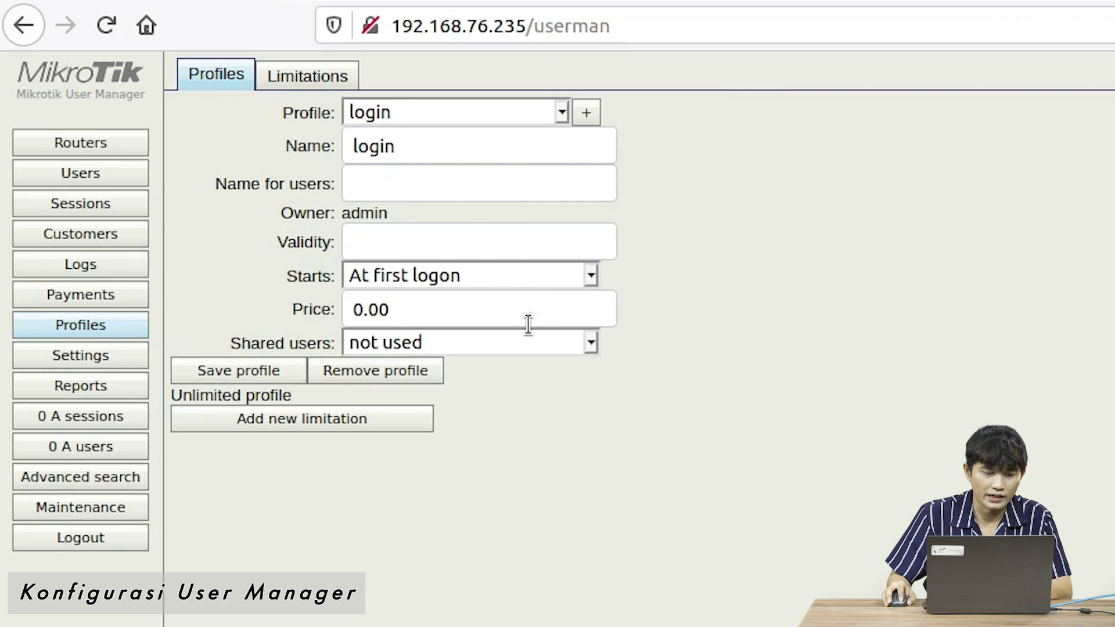
- Attach the 'write' limitation to the login profile
click(380, 417)
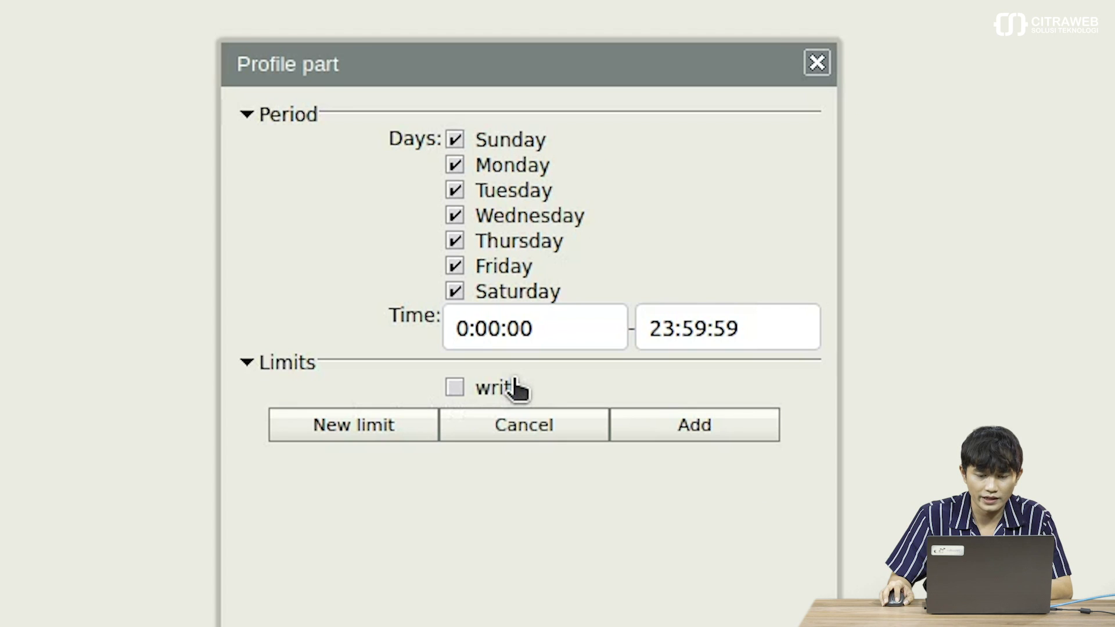
click(514, 384)
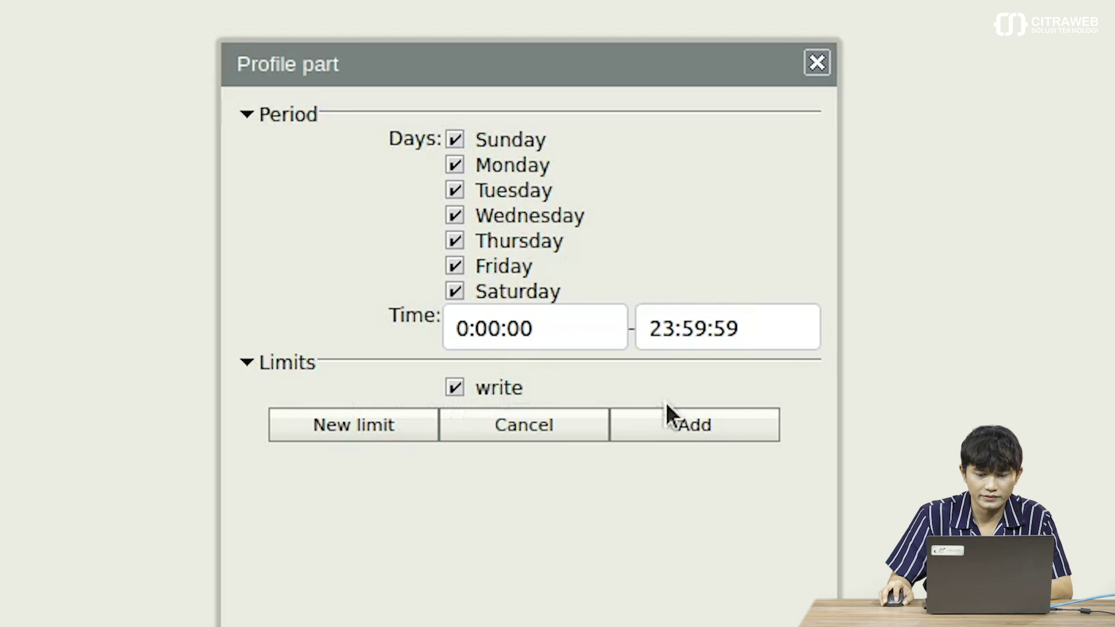
click(701, 432)
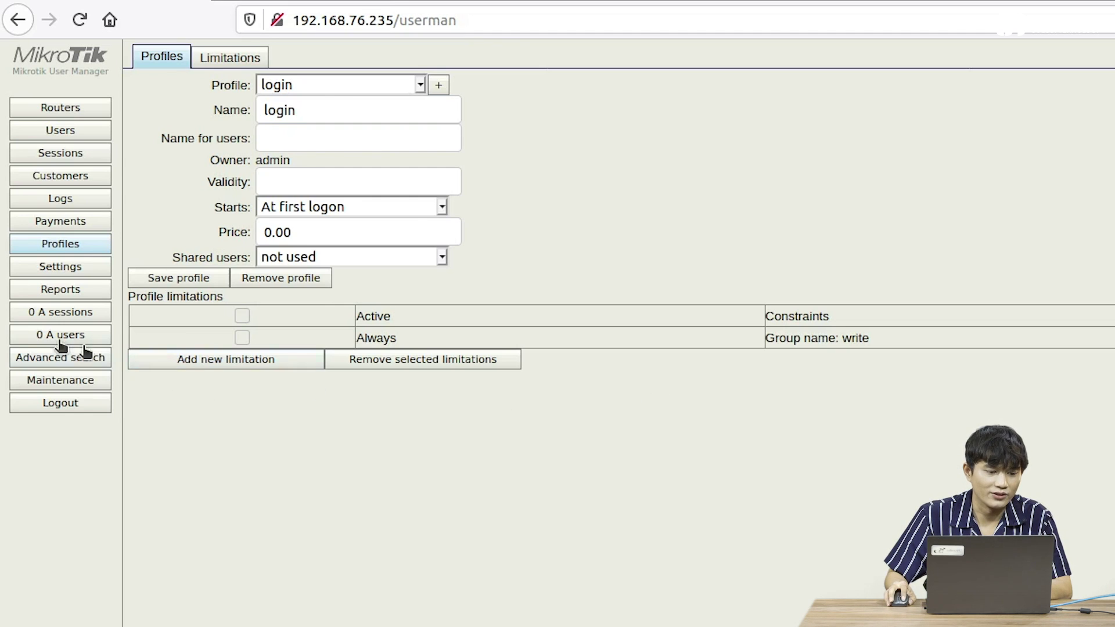
- Start adding a single new user named 'teknisi'
click(72, 131)
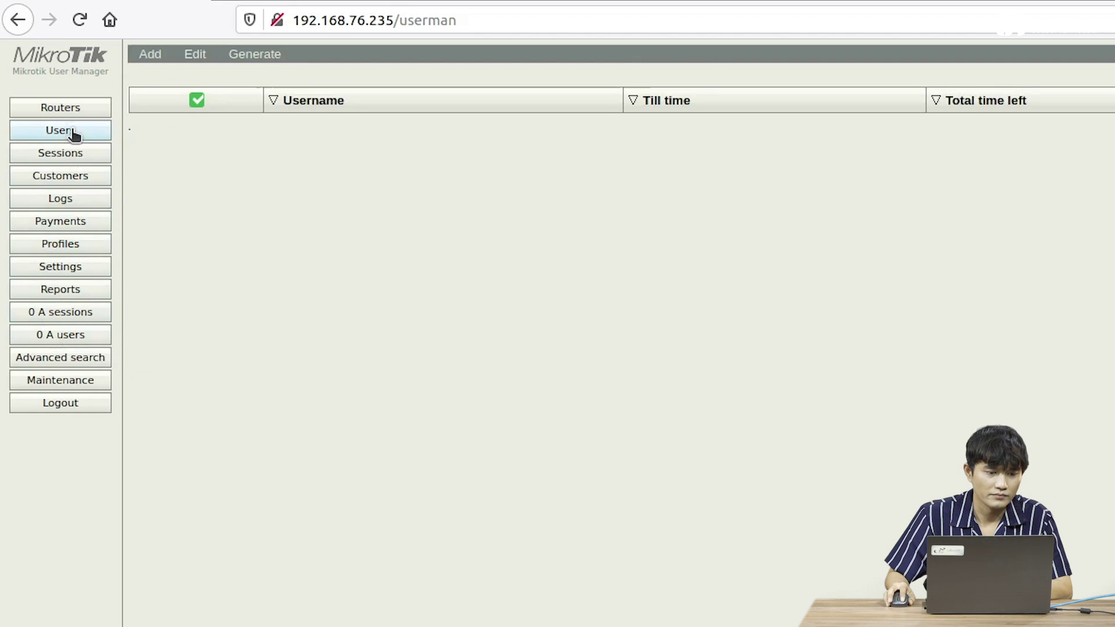
click(154, 60)
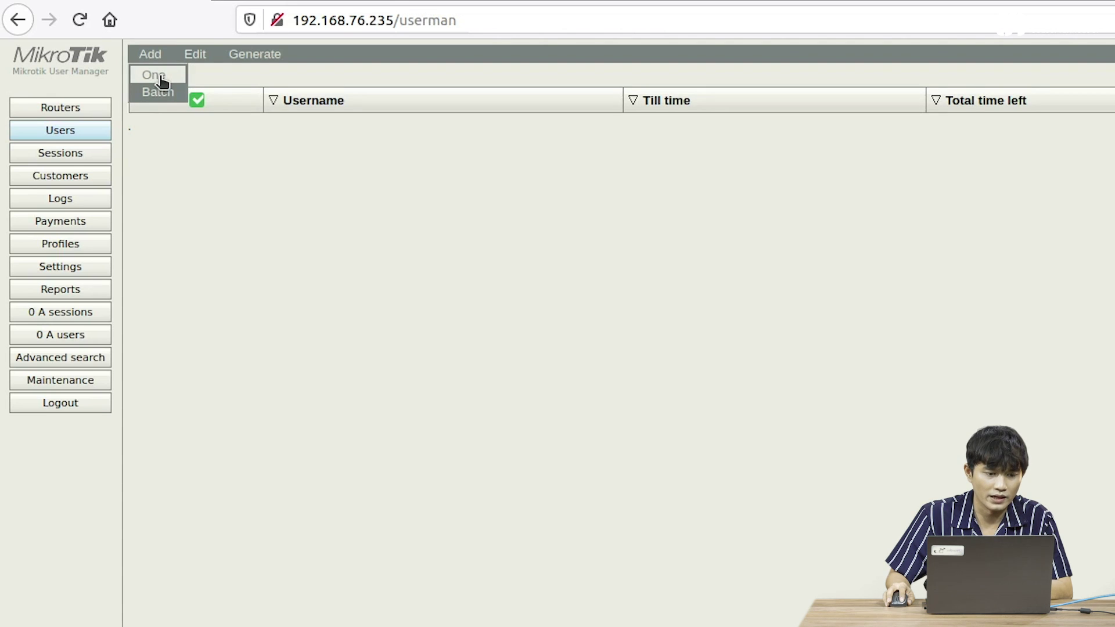
click(161, 79)
drag(790, 265, 617, 156)
click(738, 204)
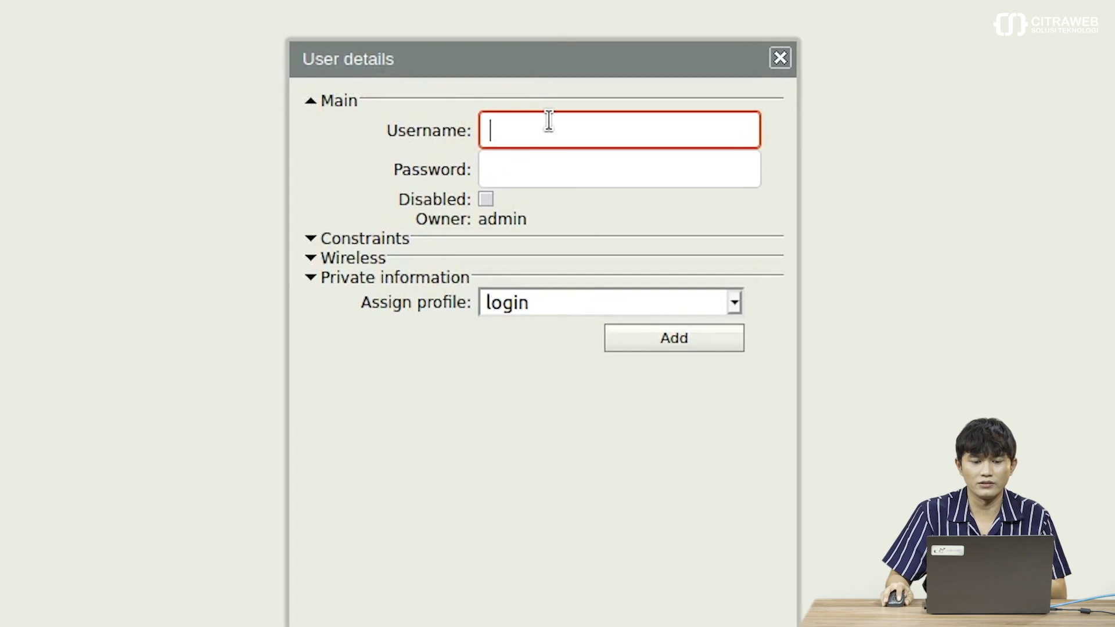
text(tekni)
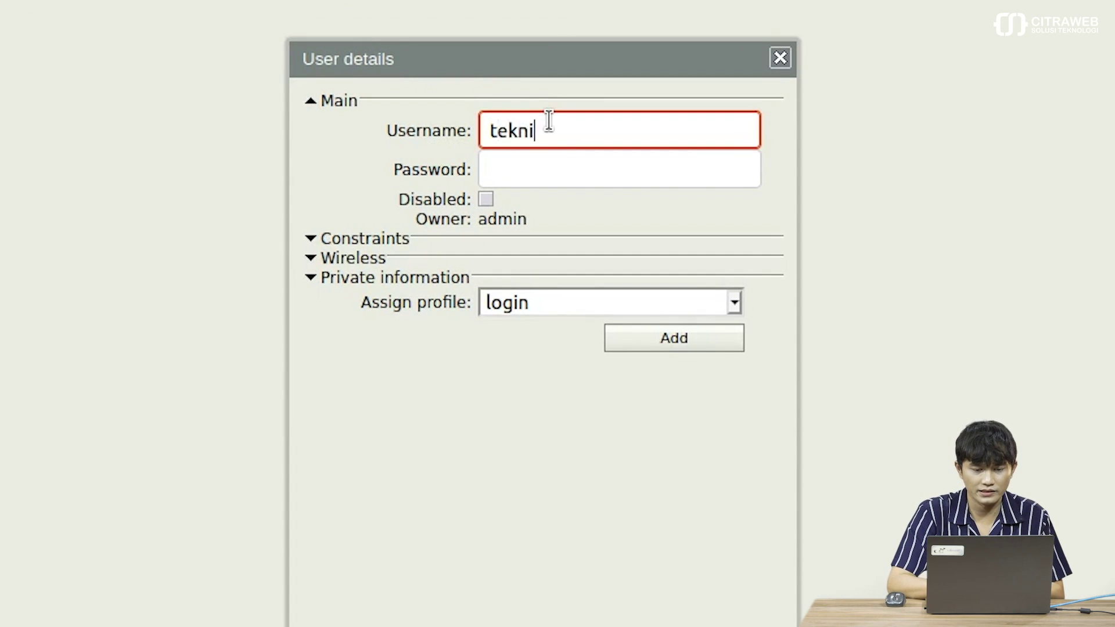
text(si)
- Give teknisi a password, assign the 'login' profile, and create the user
click(544, 169)
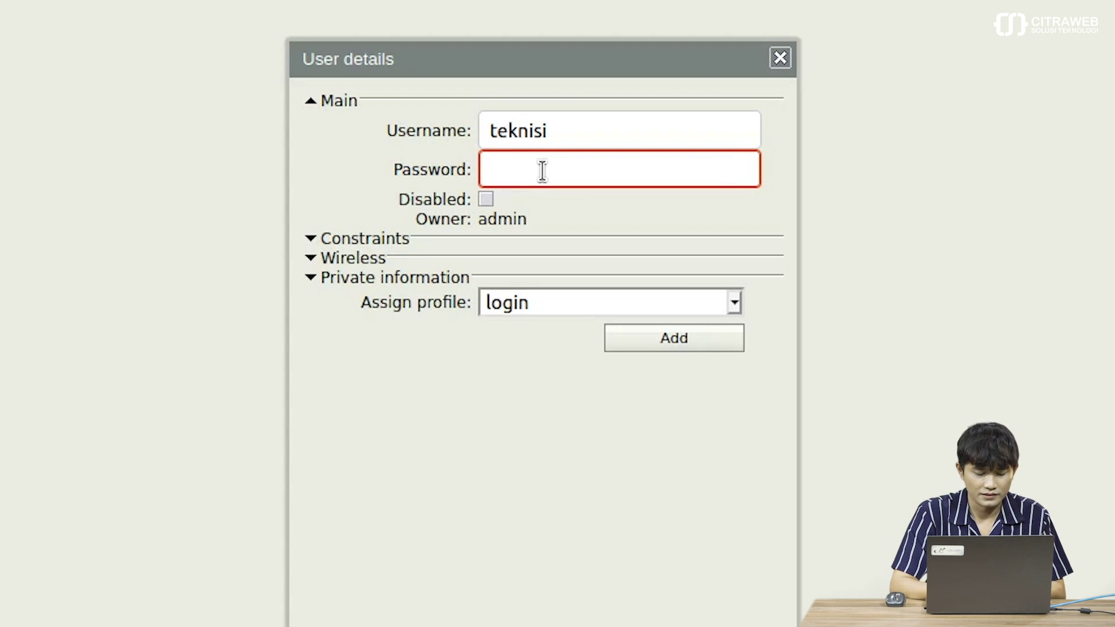
text(12345)
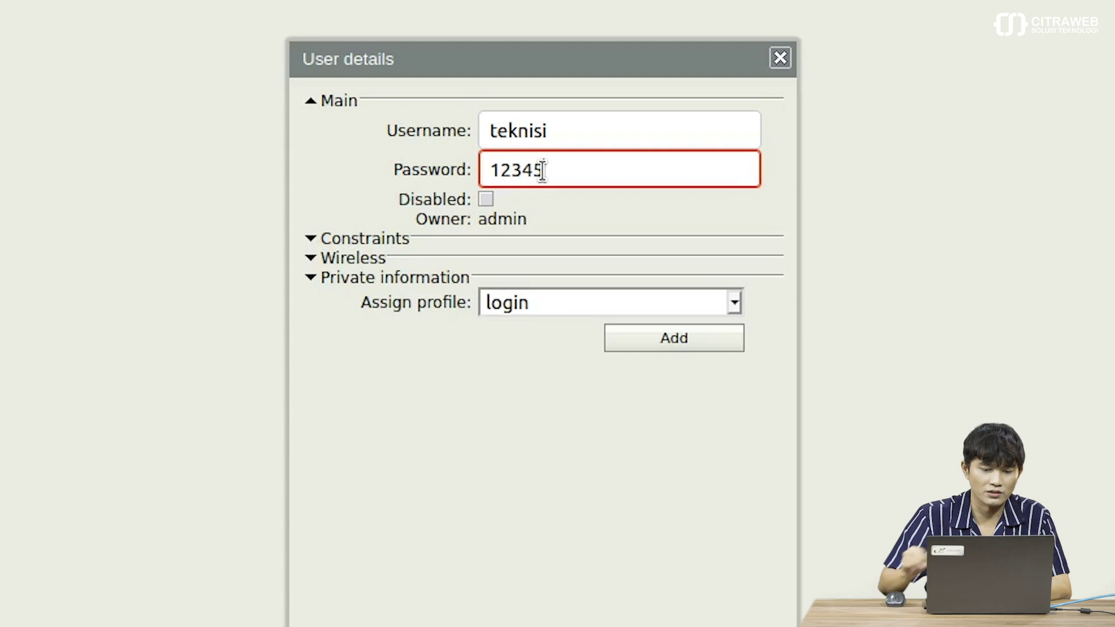
click(539, 301)
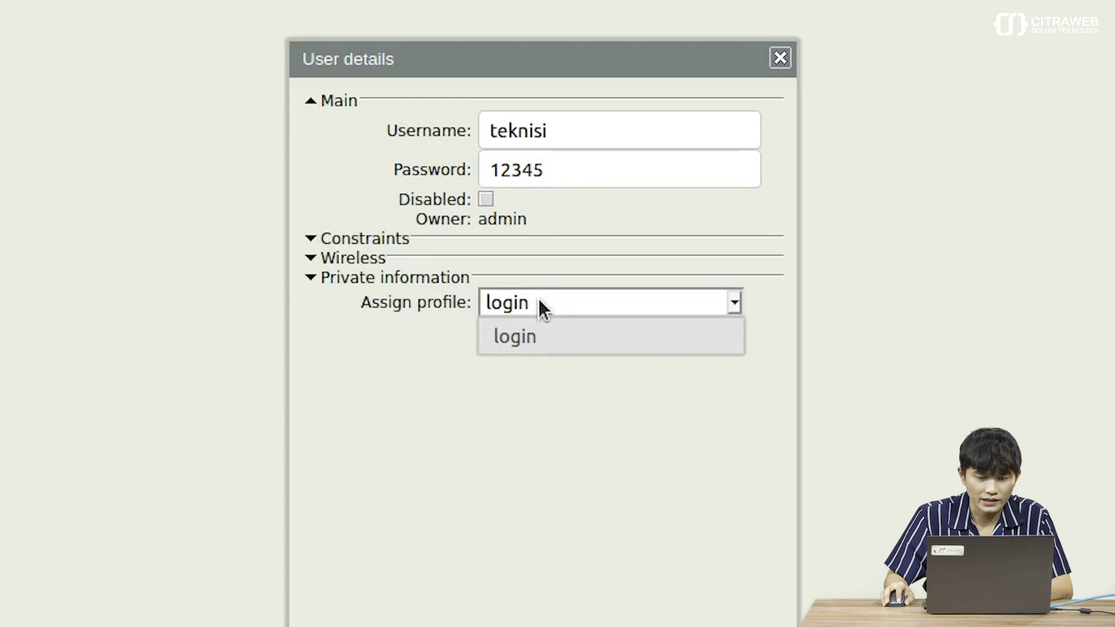
click(538, 330)
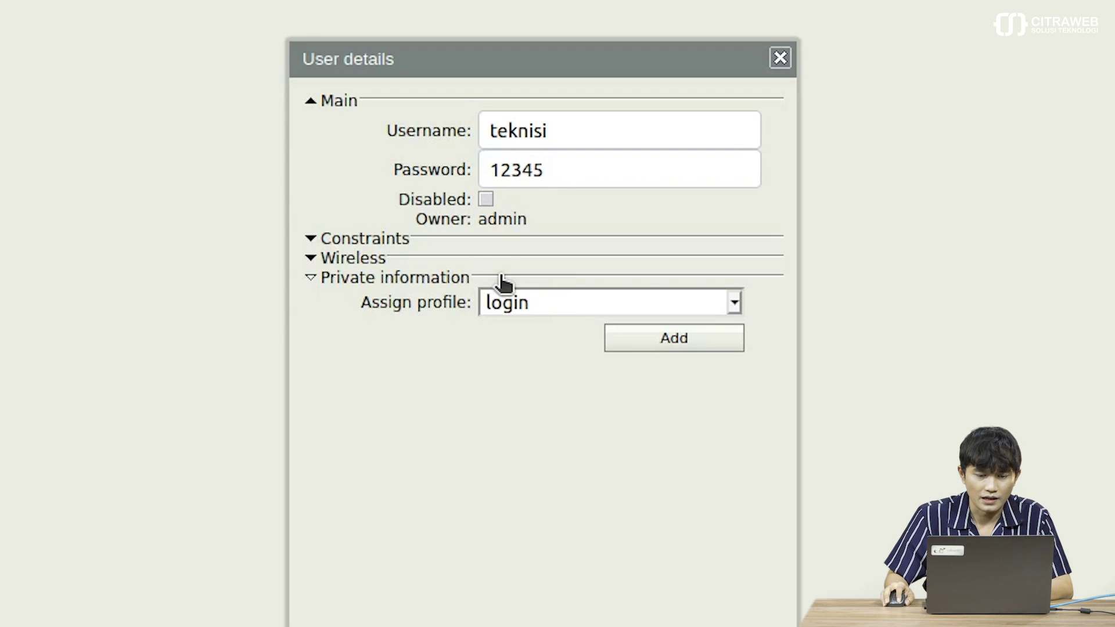
click(652, 341)
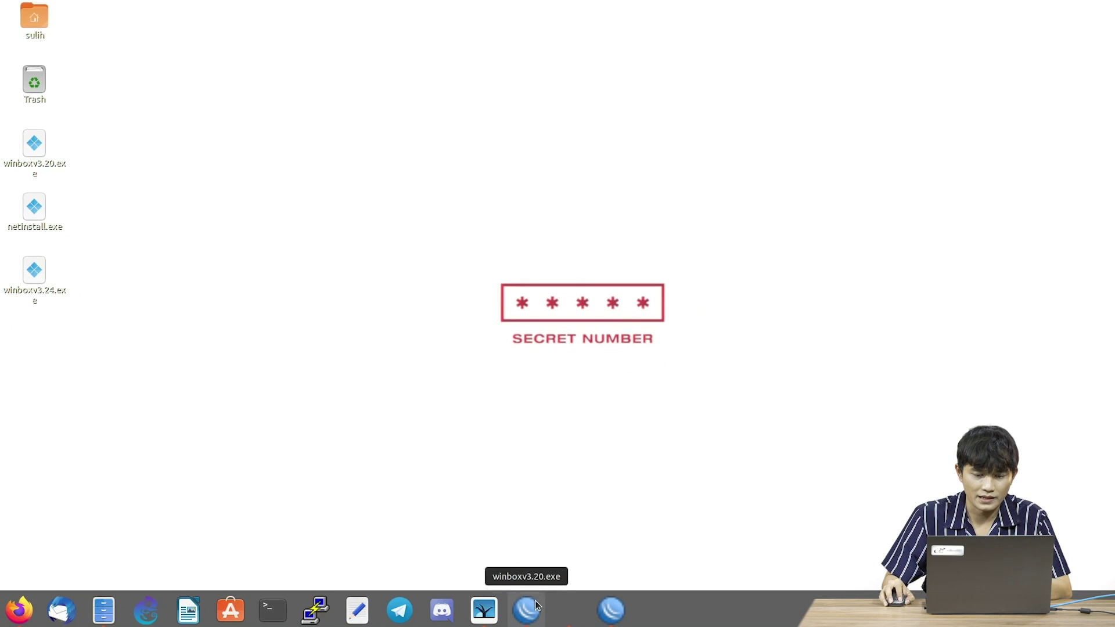
- Disconnect the existing WinBox sessions to routers R2 and R3
click(536, 607)
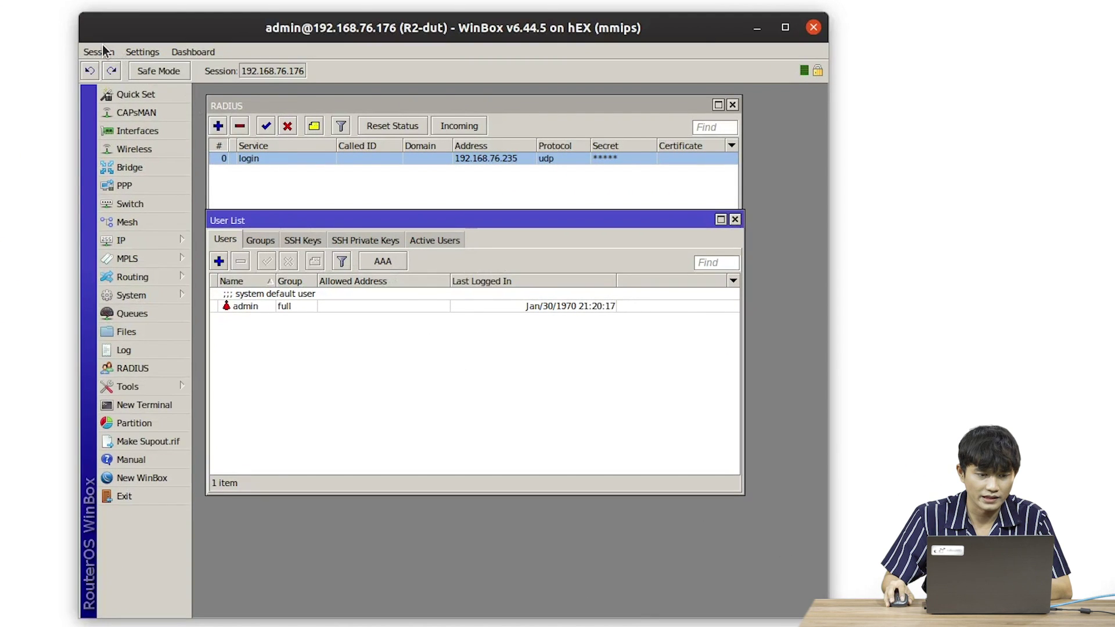
click(148, 80)
click(129, 174)
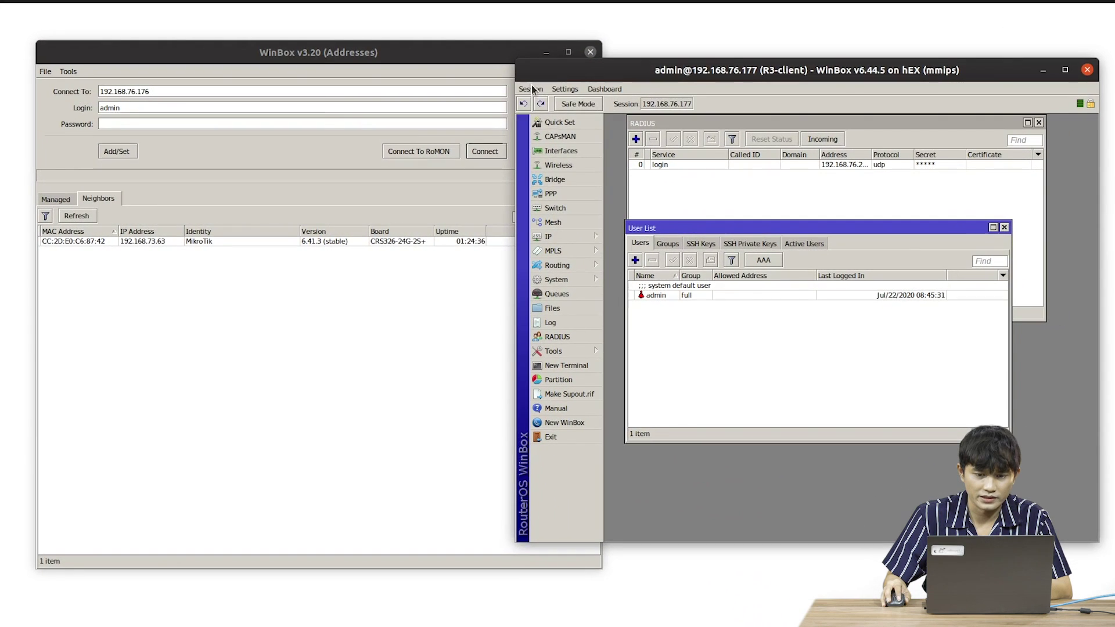
click(688, 48)
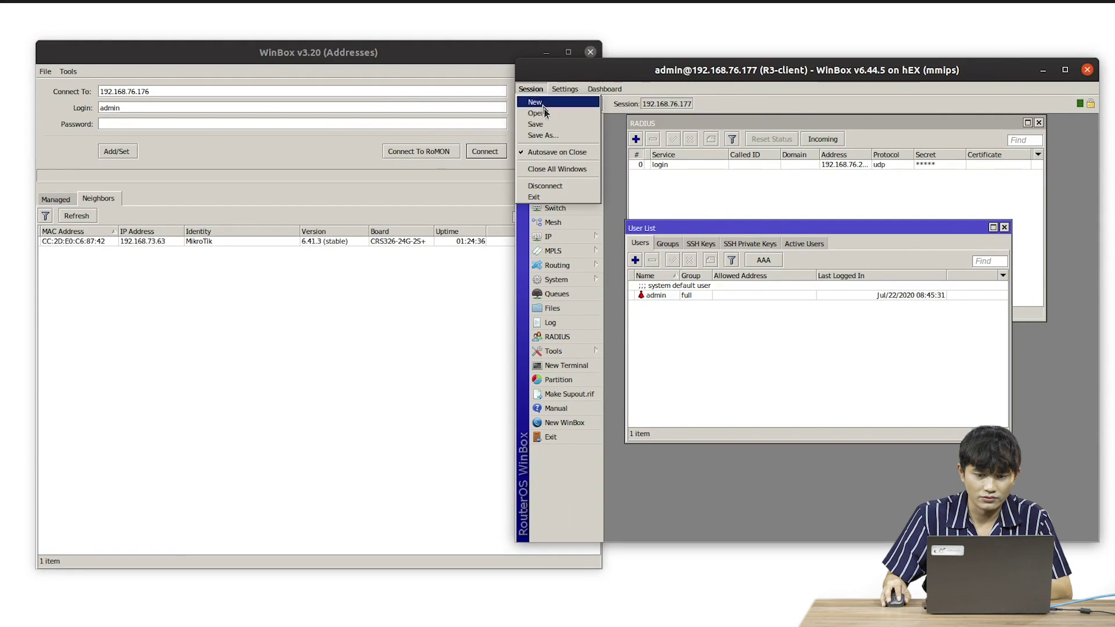
click(559, 185)
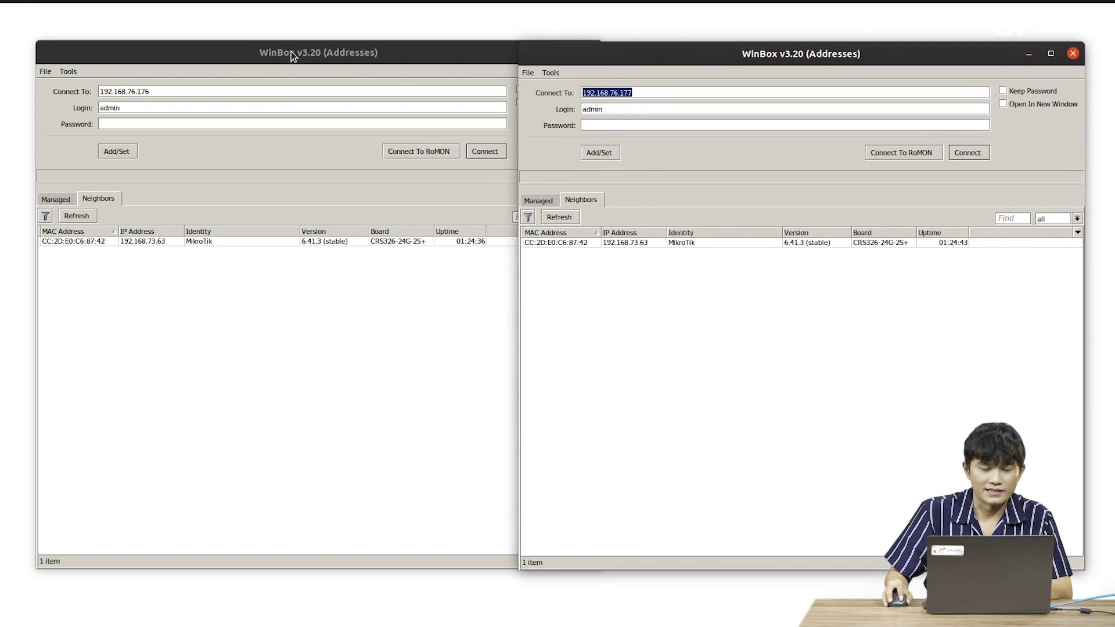
- Log into R2 at 192.168.76.176 as teknisi with its password
click(292, 50)
click(233, 109)
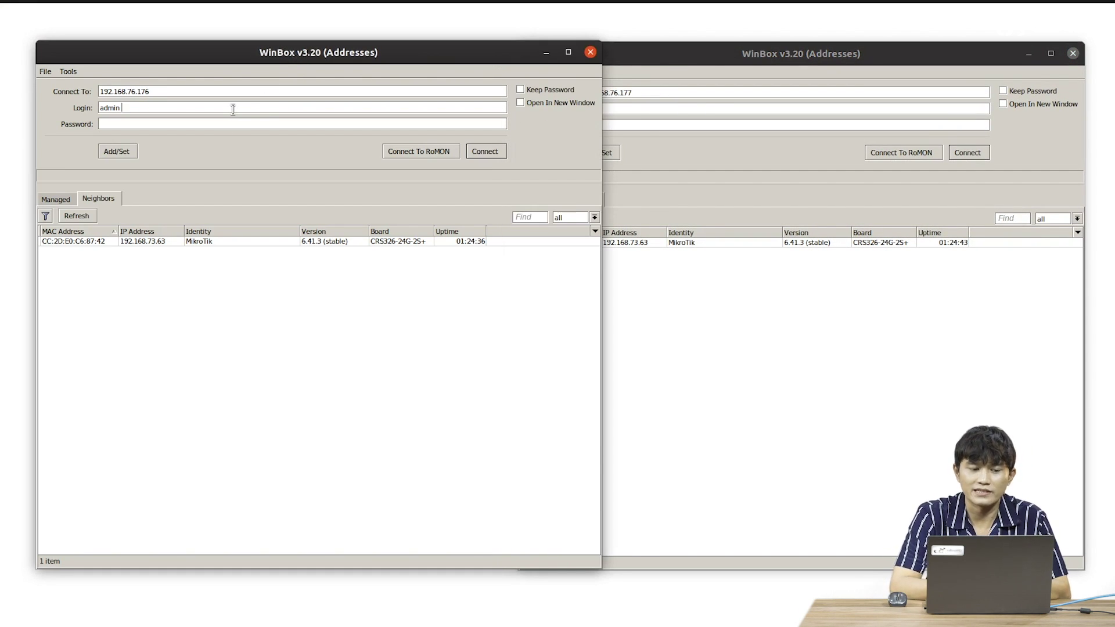
key(BackSpace)
key(BackSpace)
key(BackSpace)
key(BackSpace)
key(BackSpace)
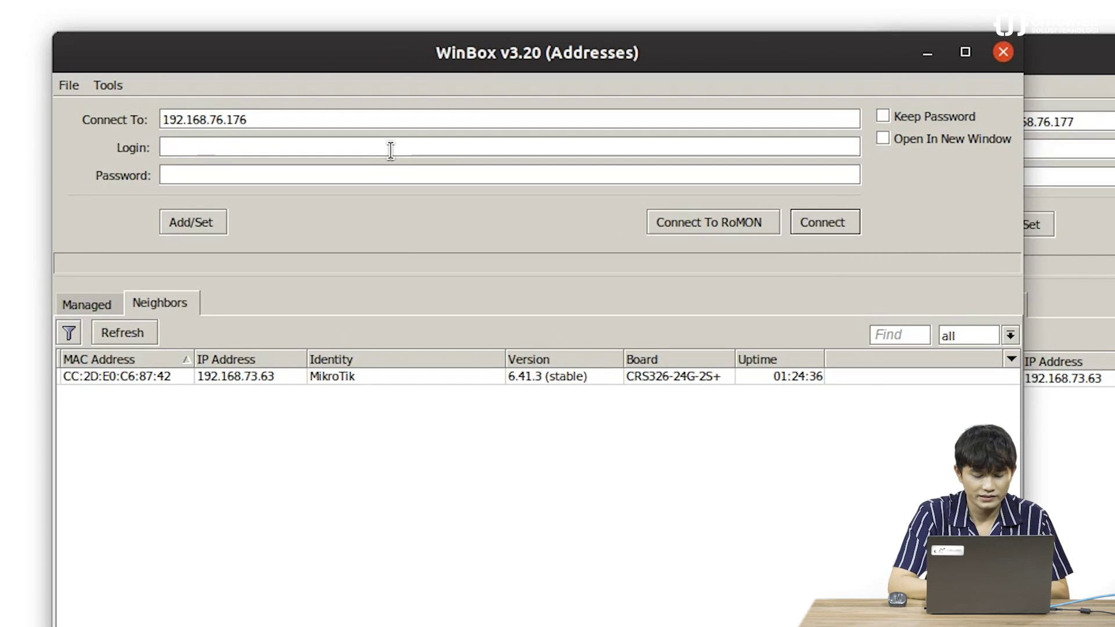
text(te)
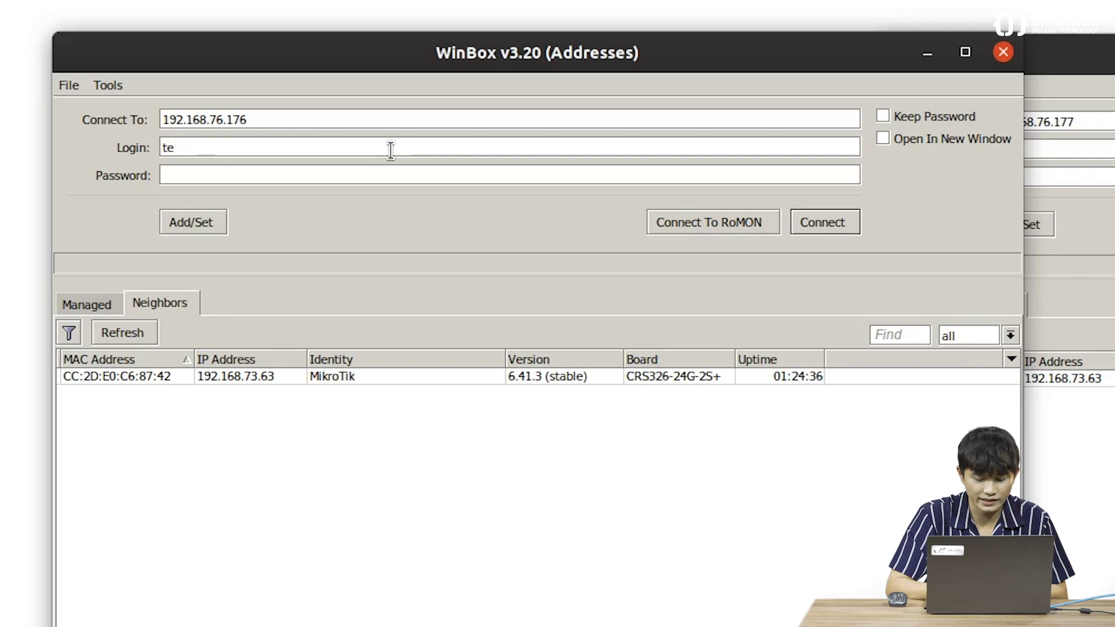
text(knisi)
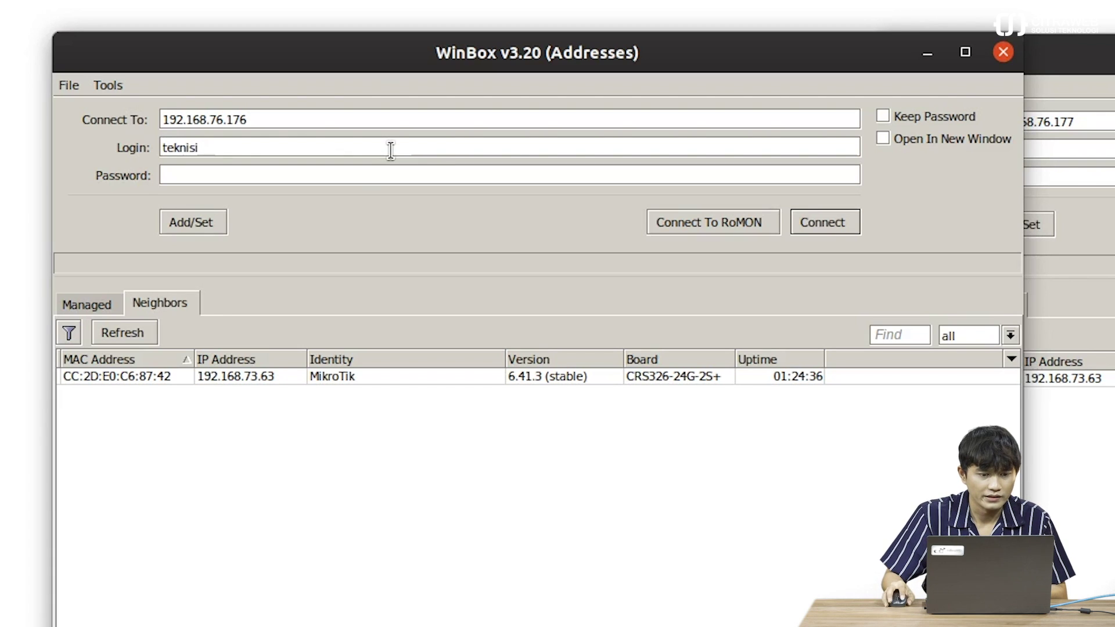
click(353, 184)
text(*****)
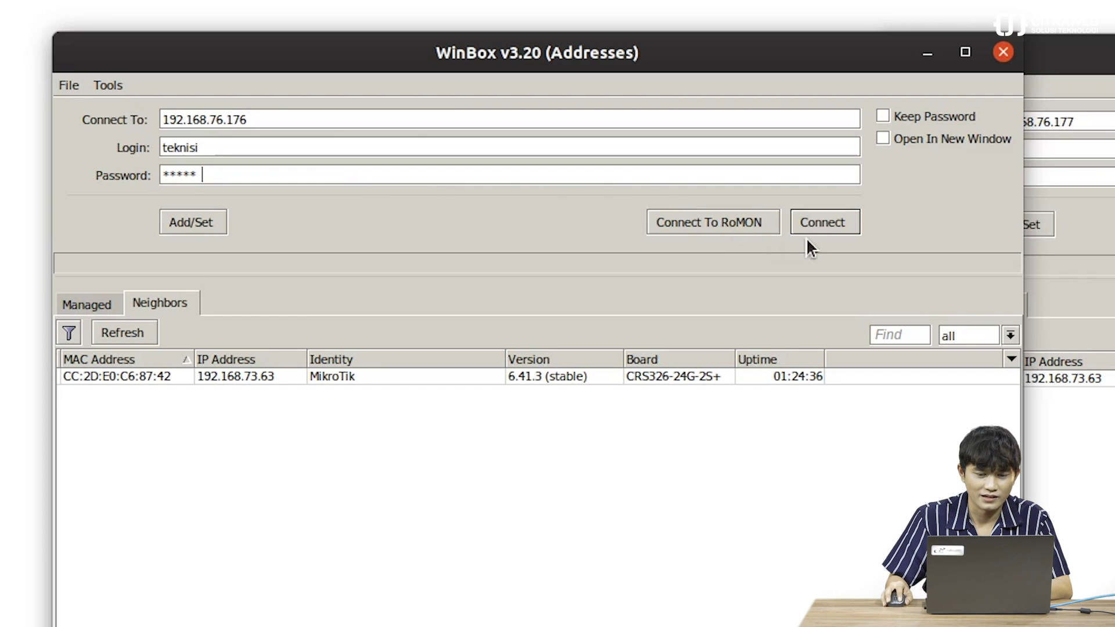
click(825, 222)
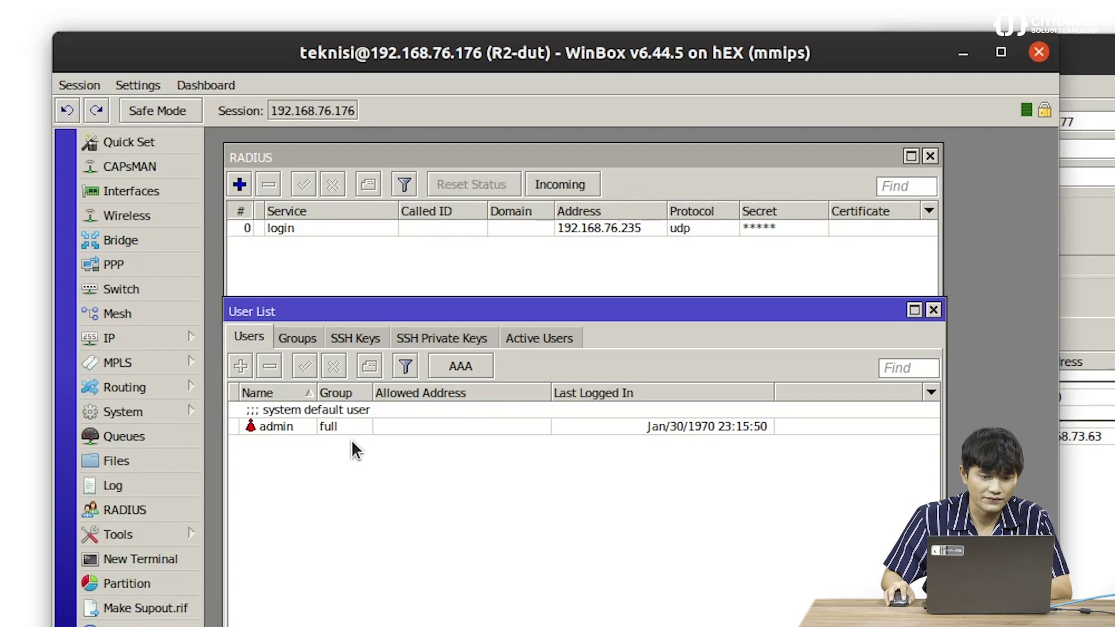
- Show R2's Active Users, where teknisi appears as a RADIUS session in group write
click(532, 338)
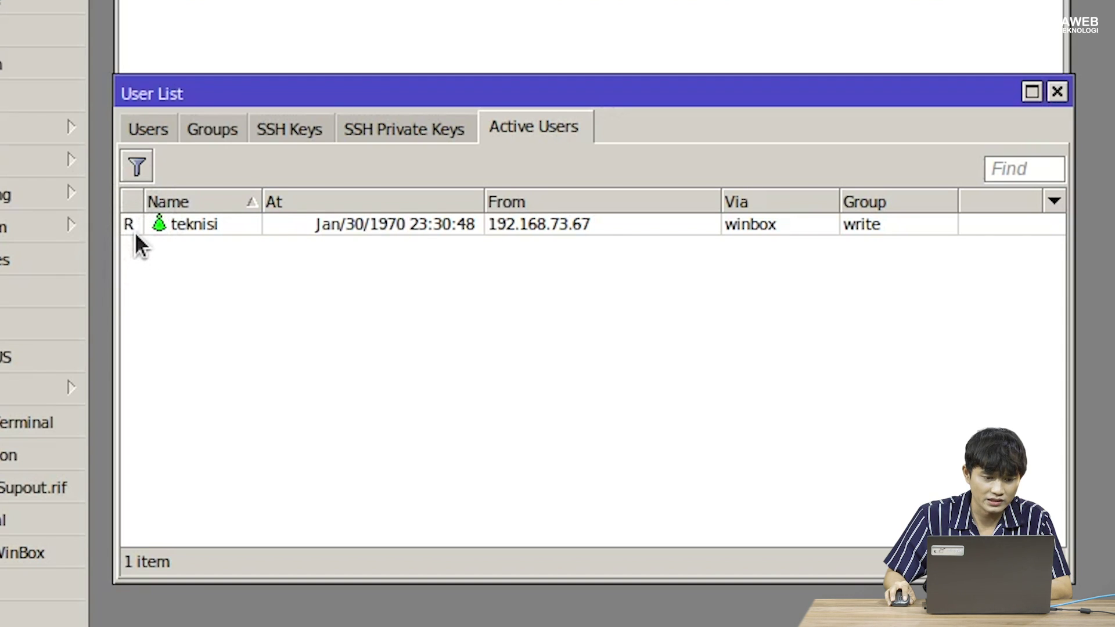
mouse_move(133, 230)
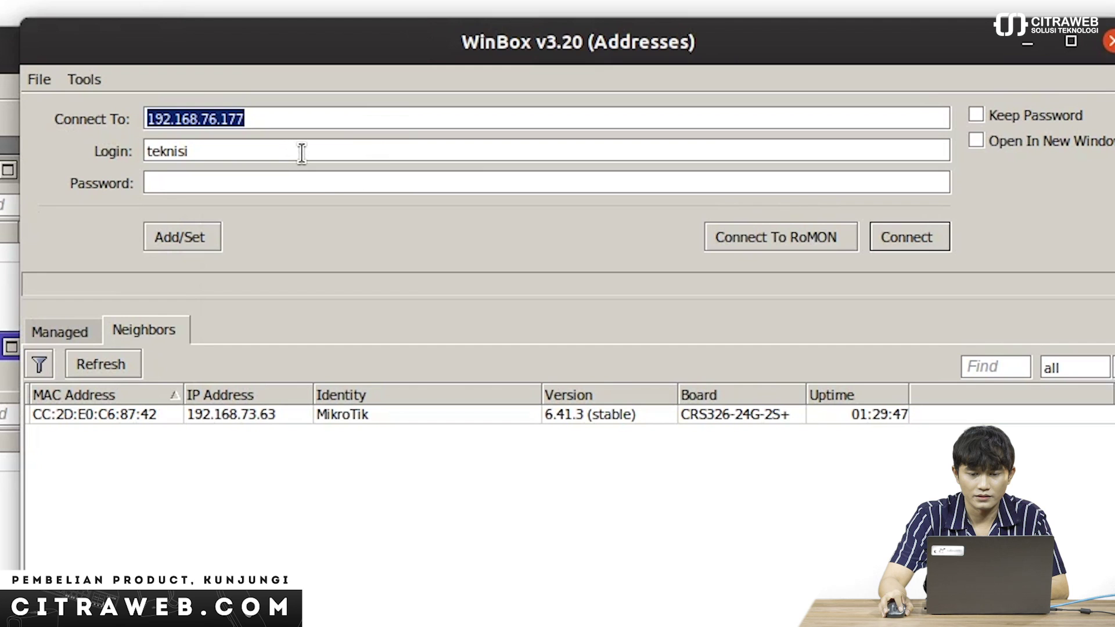
- Try logging into R3 at 192.168.76.177 as teknisi with its password
key(Tab)
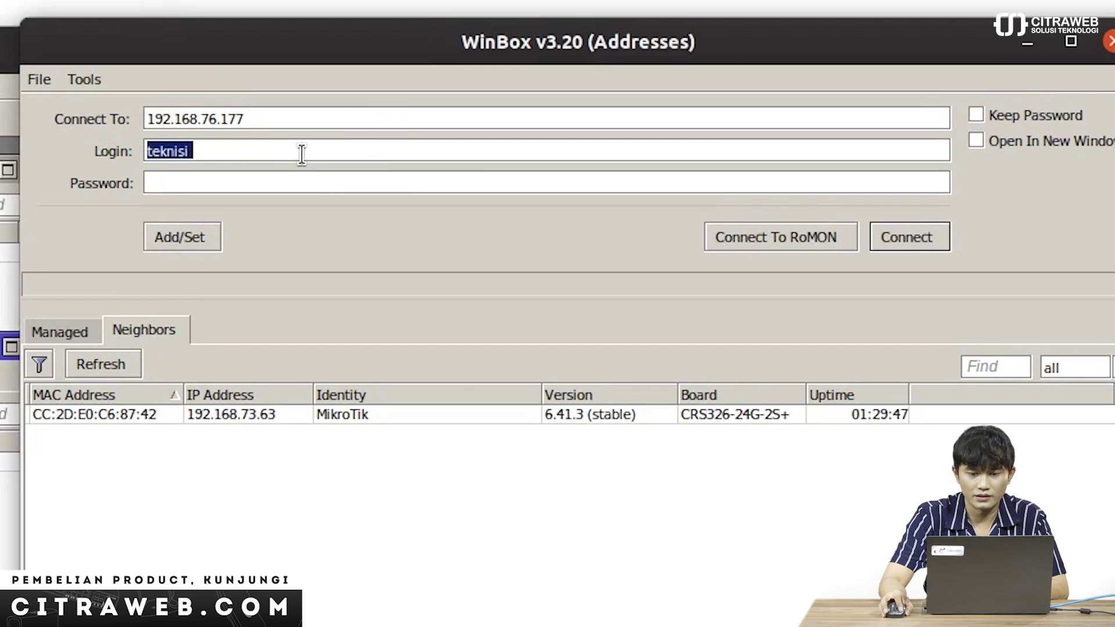
text(teknisi)
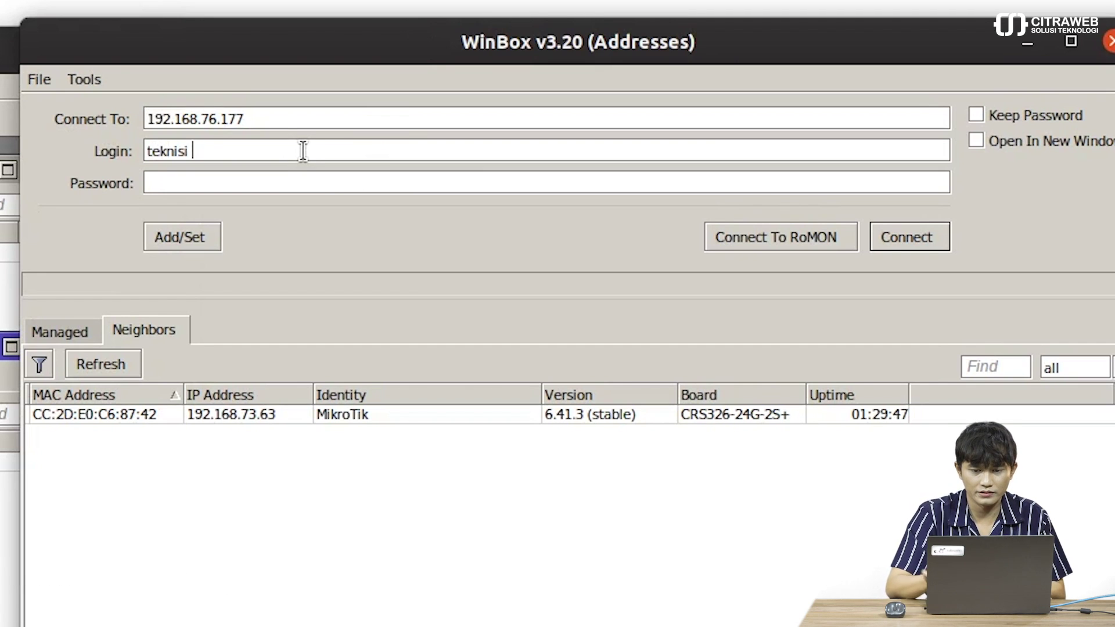
click(294, 185)
text(***)
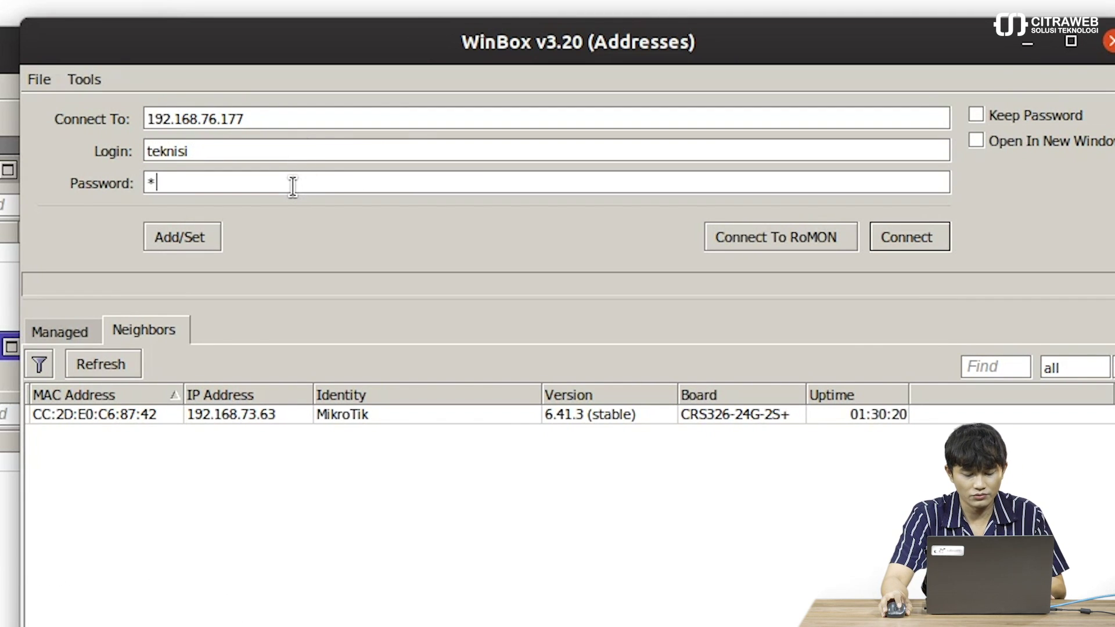
text(**)
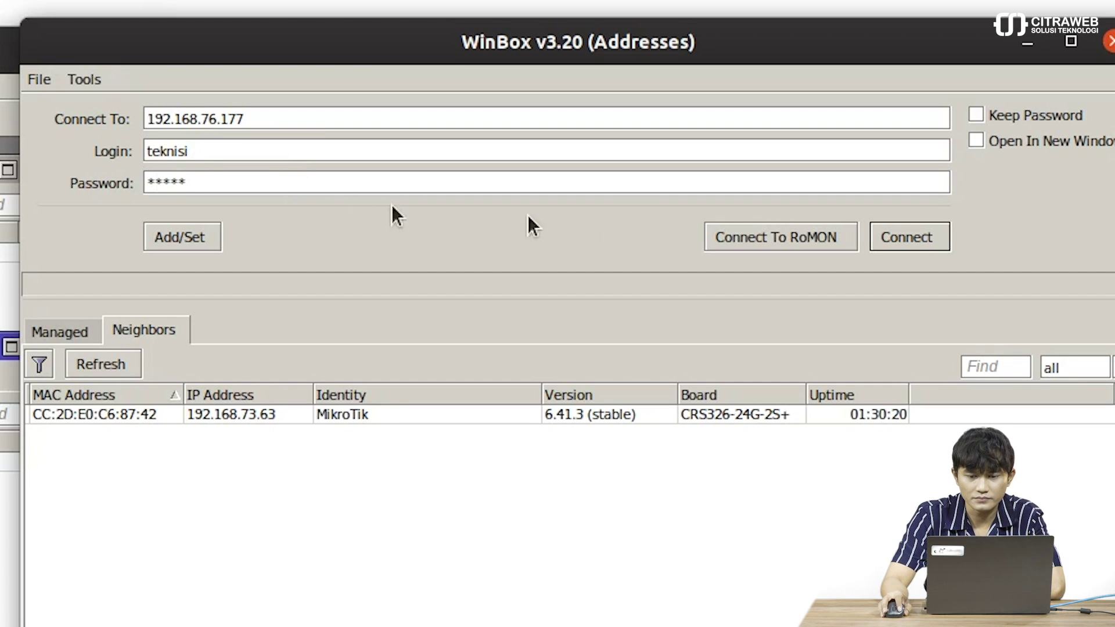
click(939, 228)
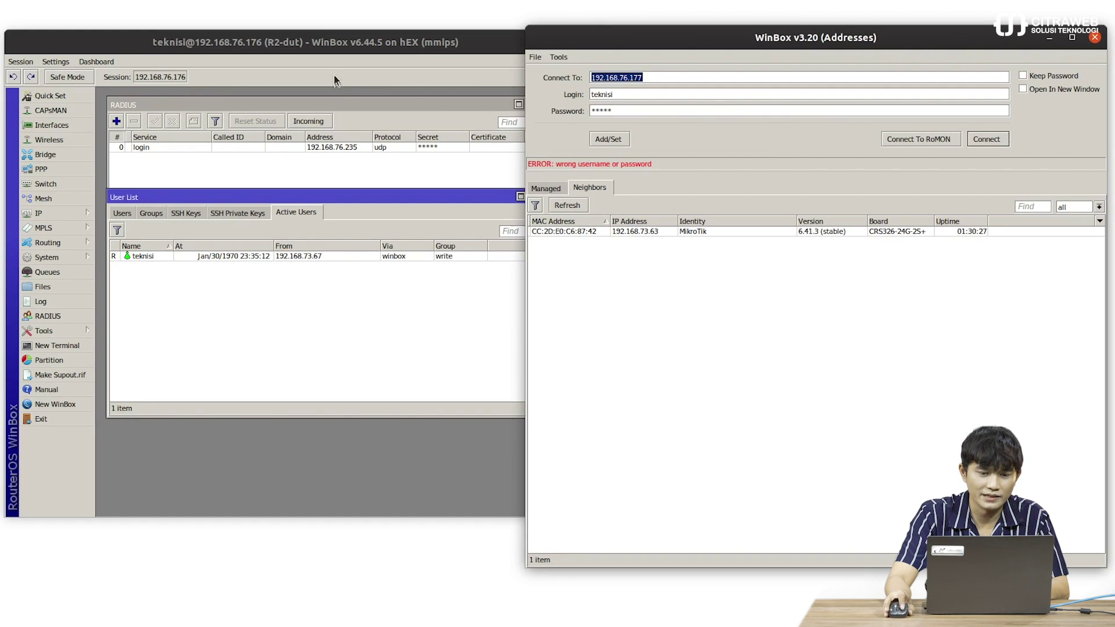
- Switch between the R2 session window and the login window after the rejection
click(332, 47)
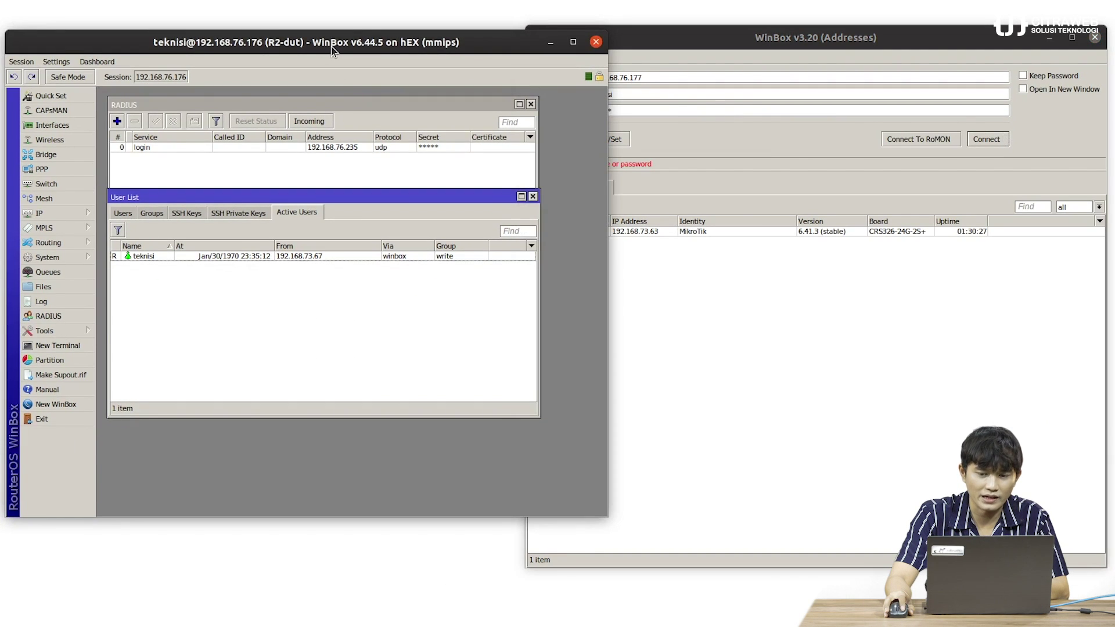
click(678, 39)
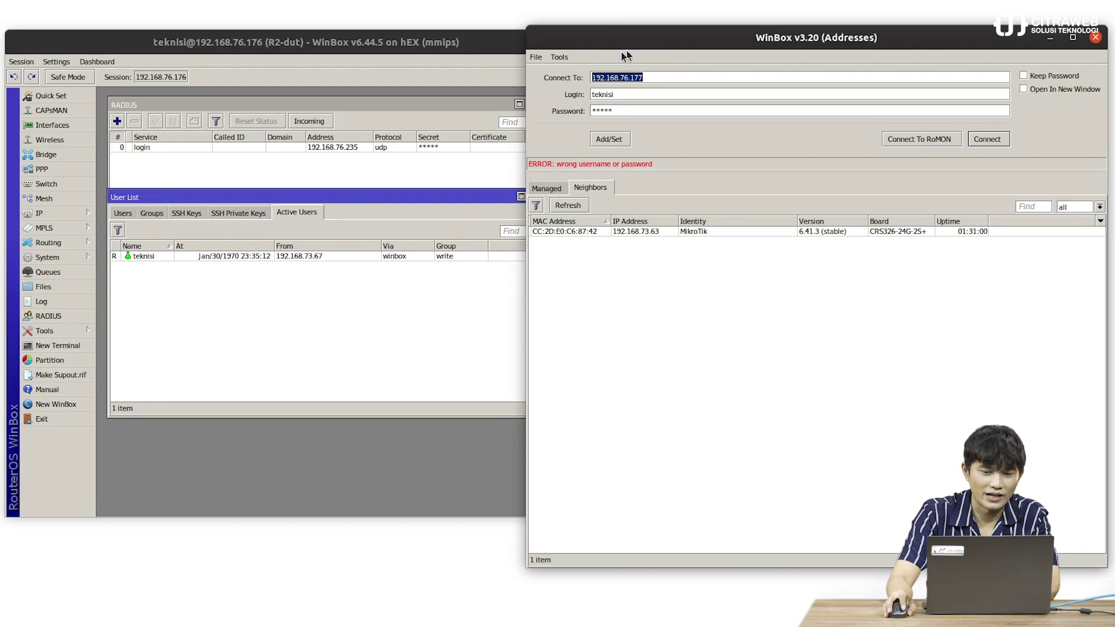
click(463, 48)
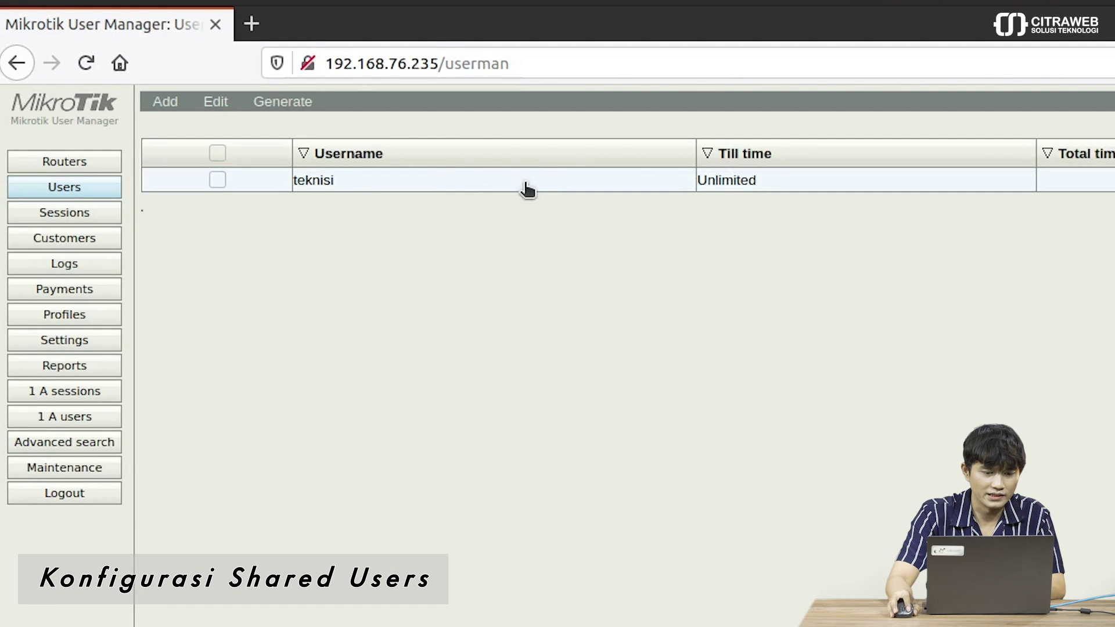
- Set teknisi's Shared users constraint to Unlimited and save the user
click(515, 185)
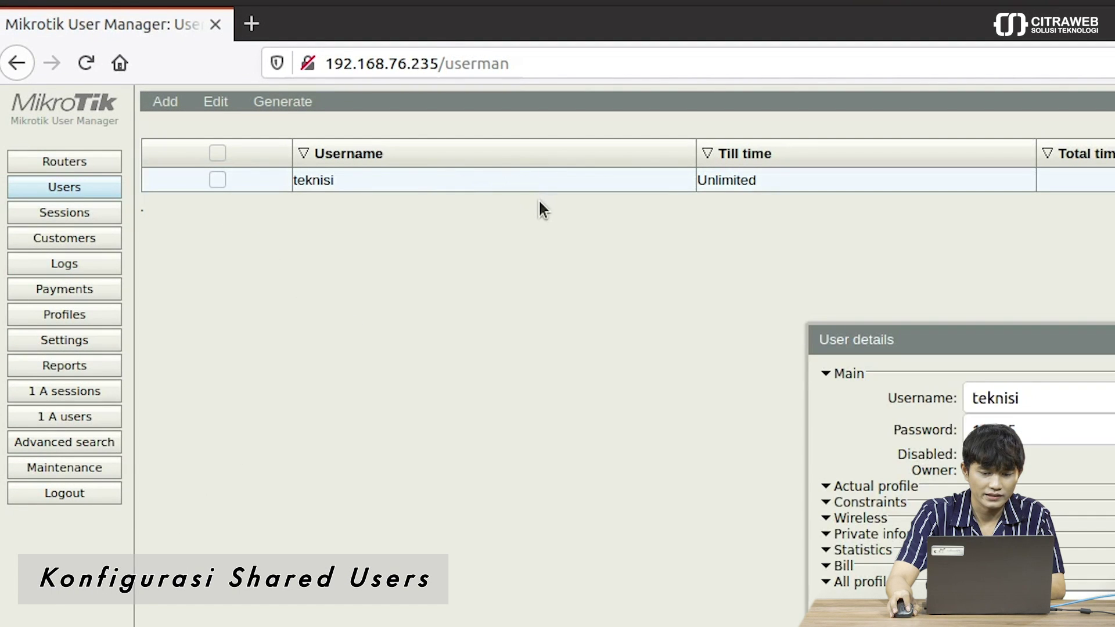
drag(838, 343, 444, 252)
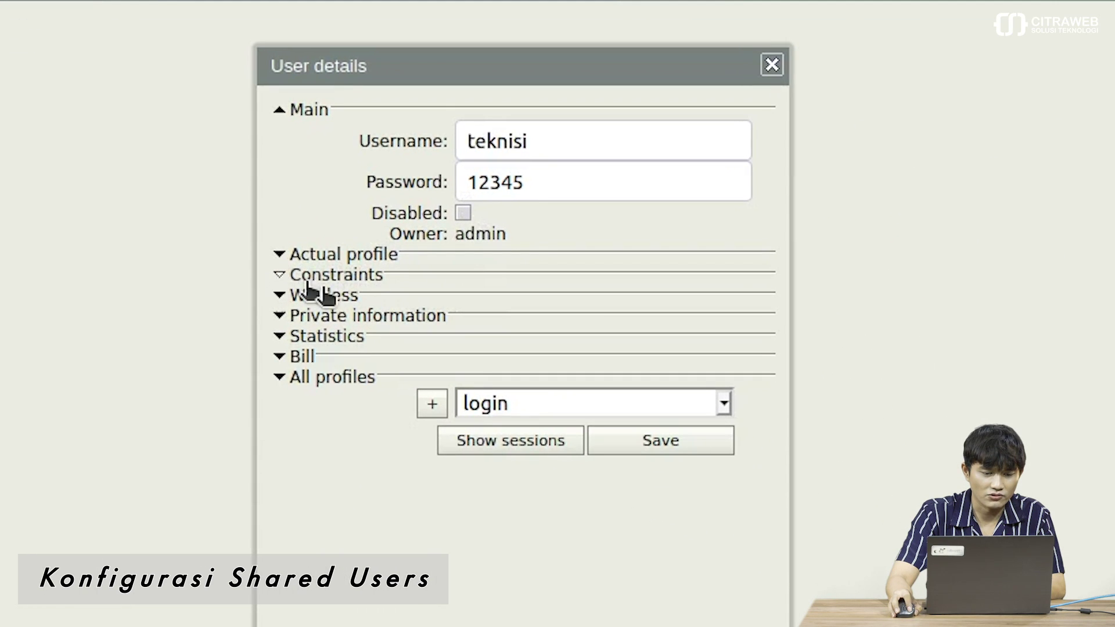
click(280, 275)
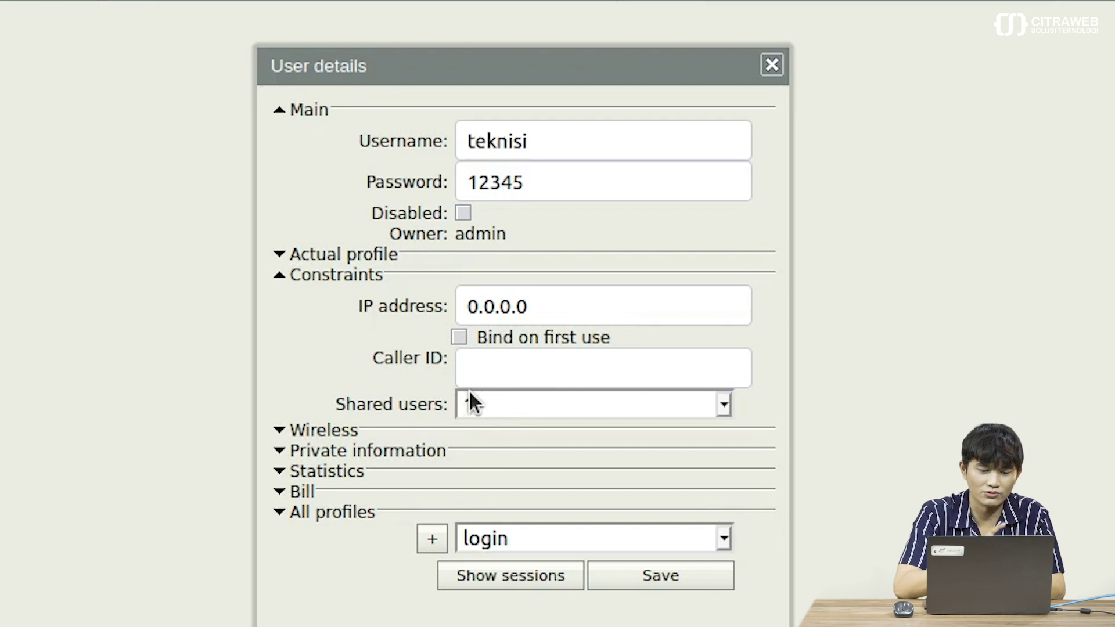
click(501, 408)
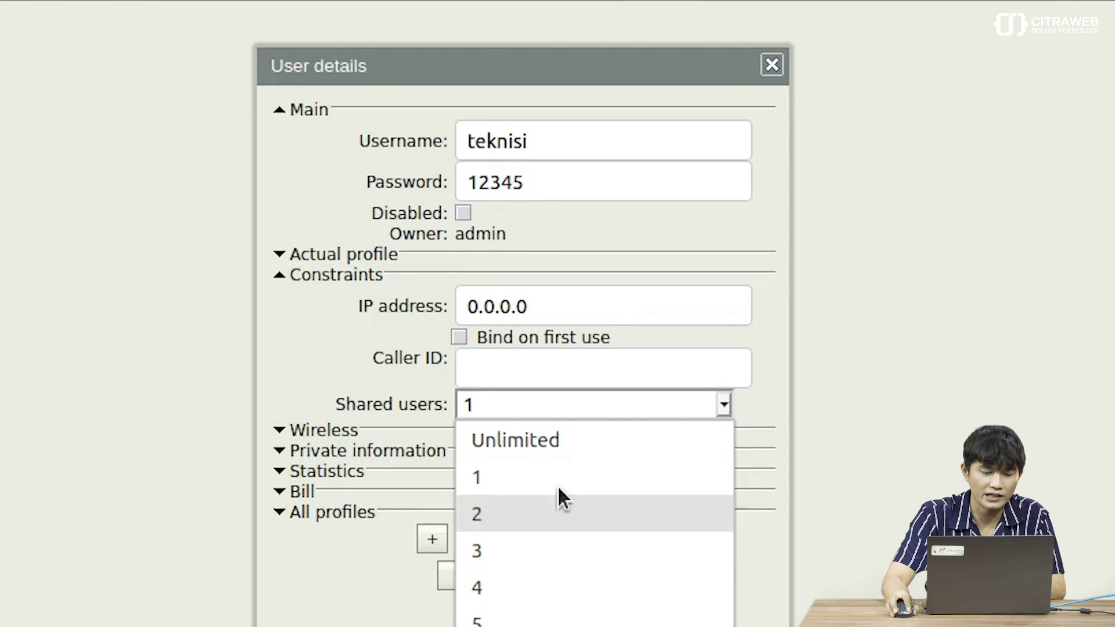
click(566, 441)
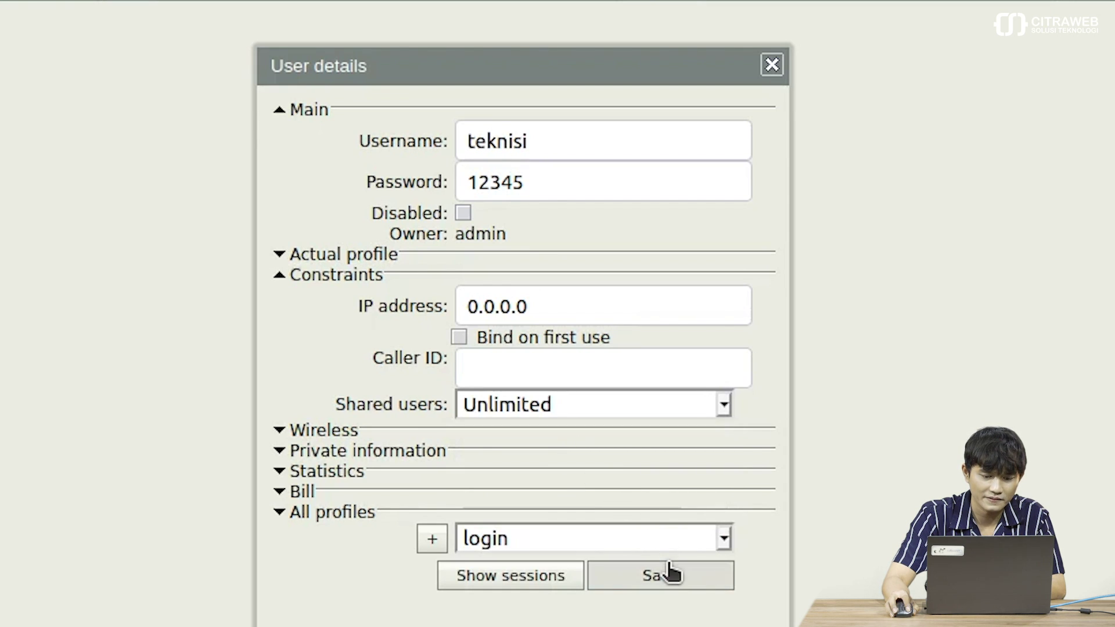
click(660, 577)
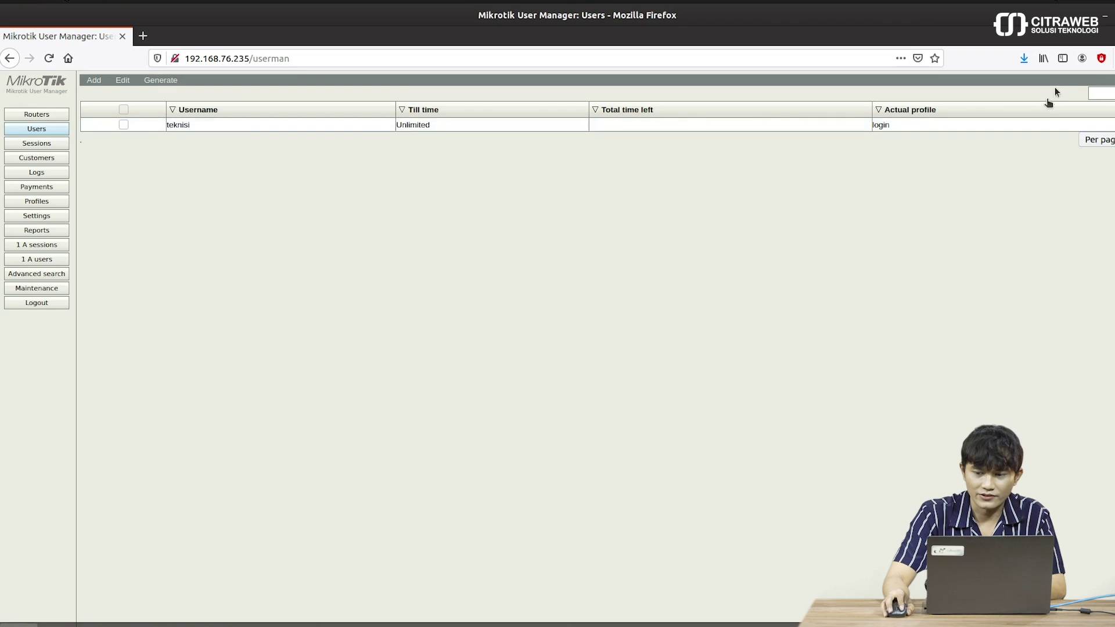
- Log into R3 at 192.168.76.177 as teknisi and list its Active Users
click(1103, 17)
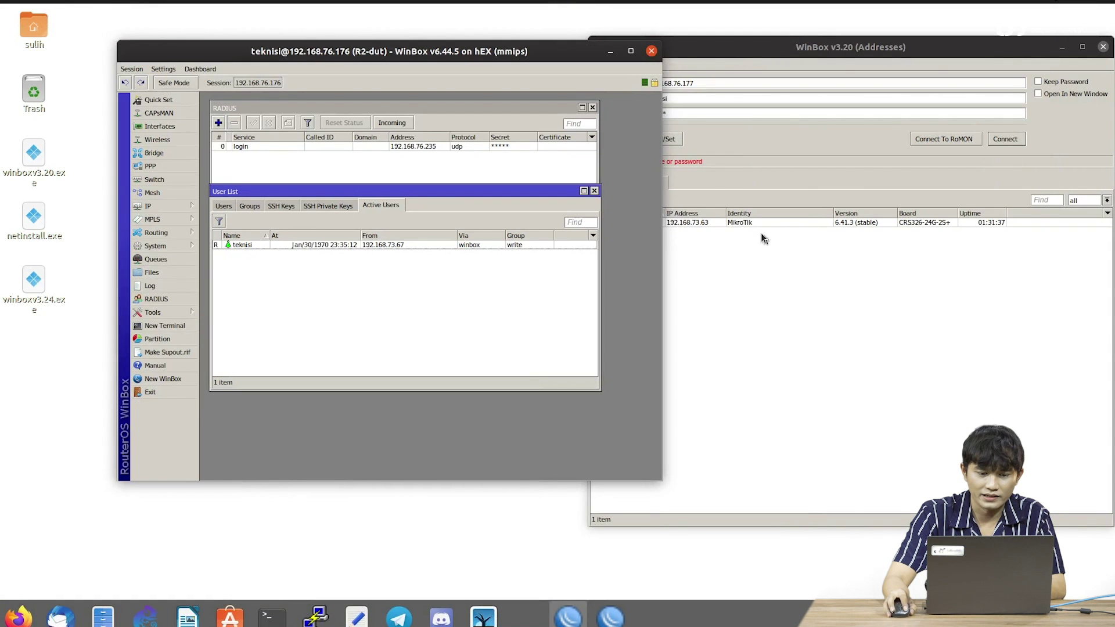
click(731, 48)
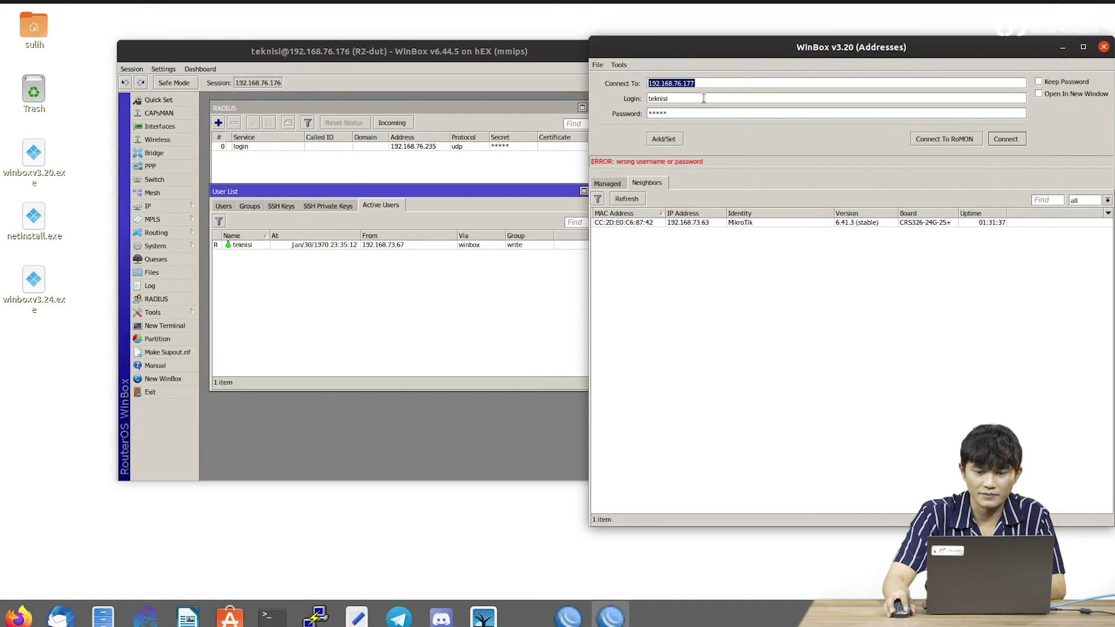
key(Tab)
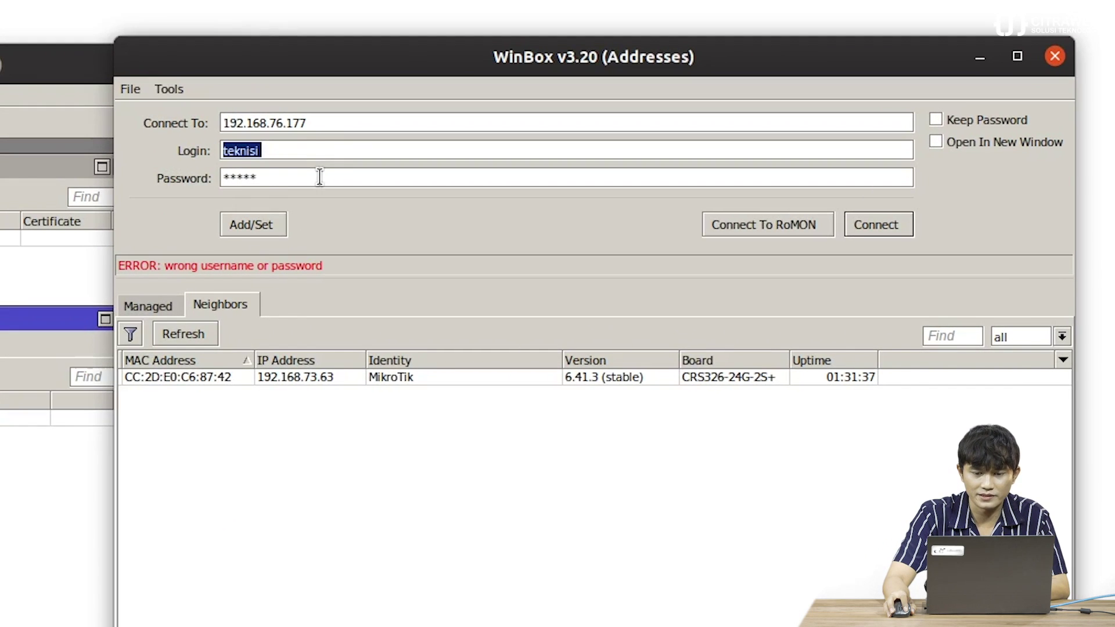
click(320, 177)
double_click(319, 177)
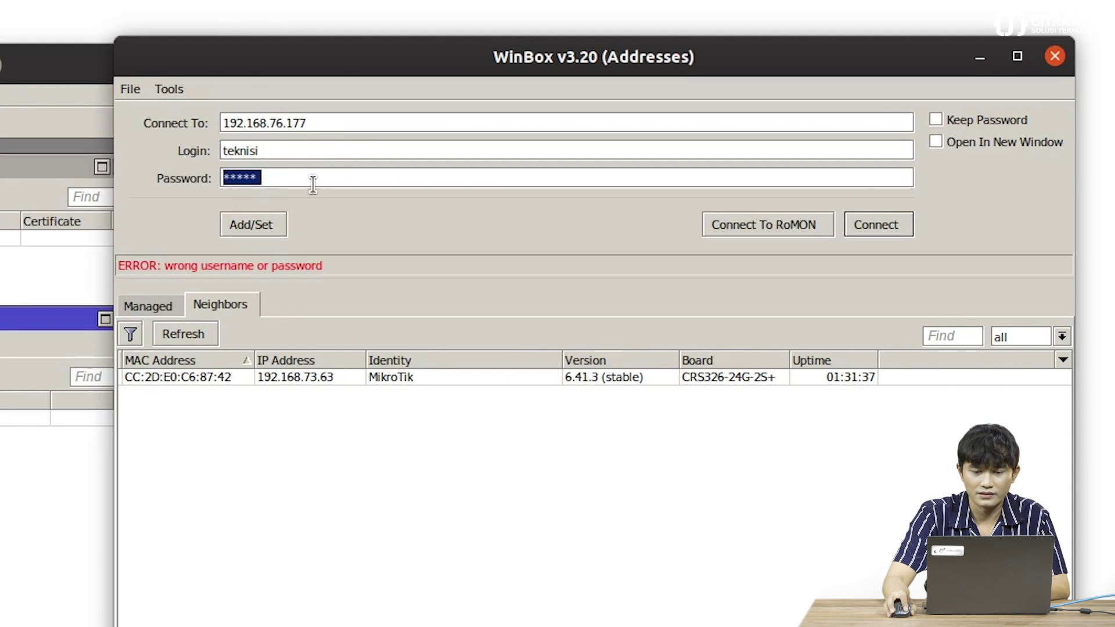
click(895, 225)
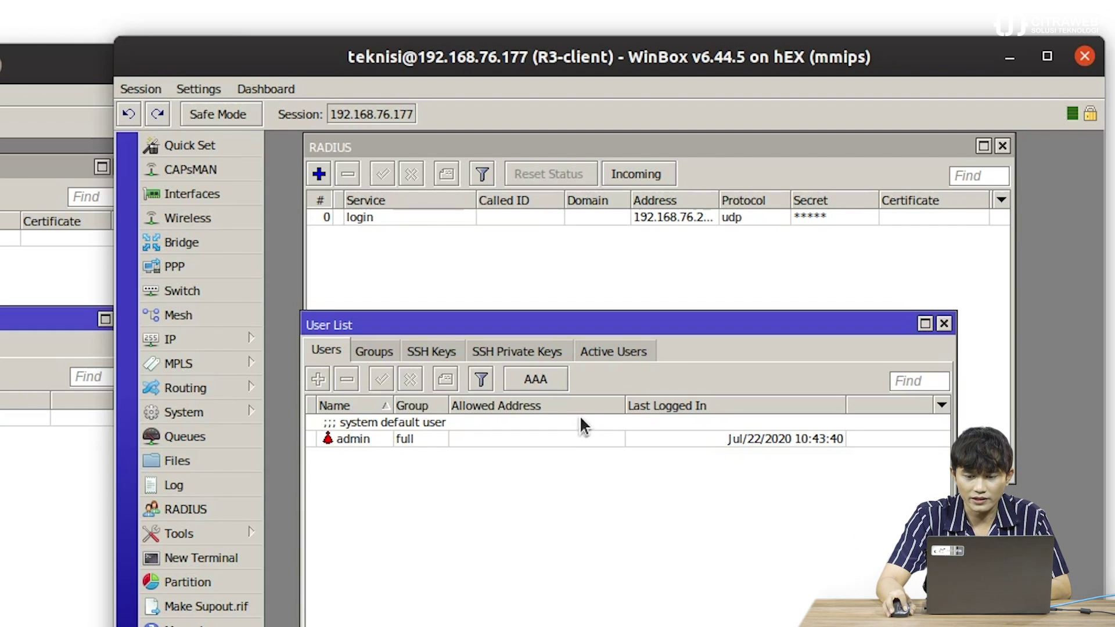
click(623, 353)
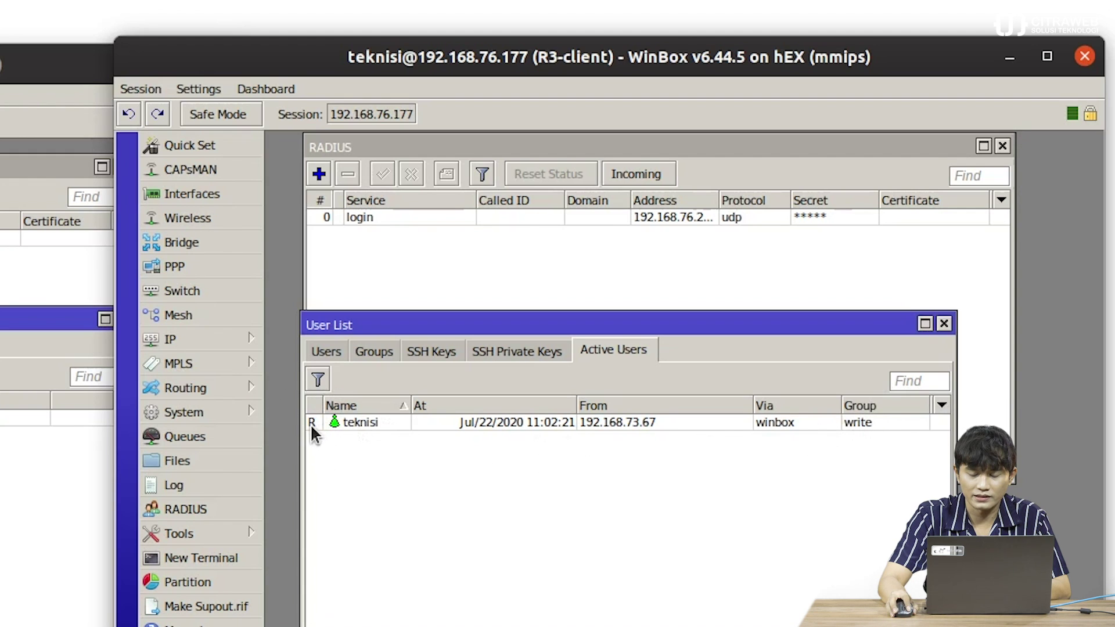
mouse_move(311, 425)
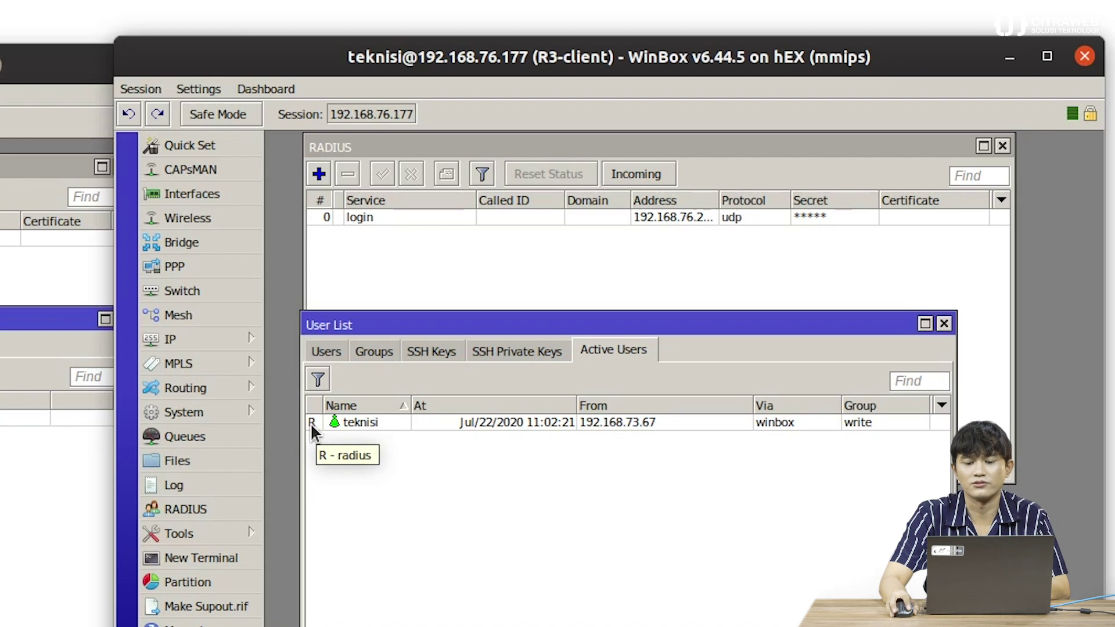